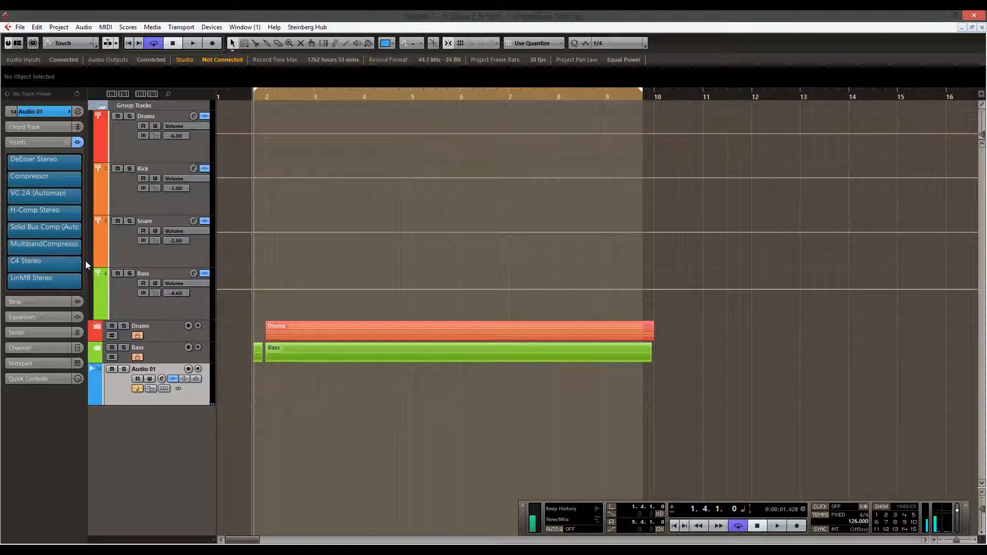
Step: Examine the insert chains of the Bass group track and the Audio 01 track, ending on the Bass group
click(129, 306)
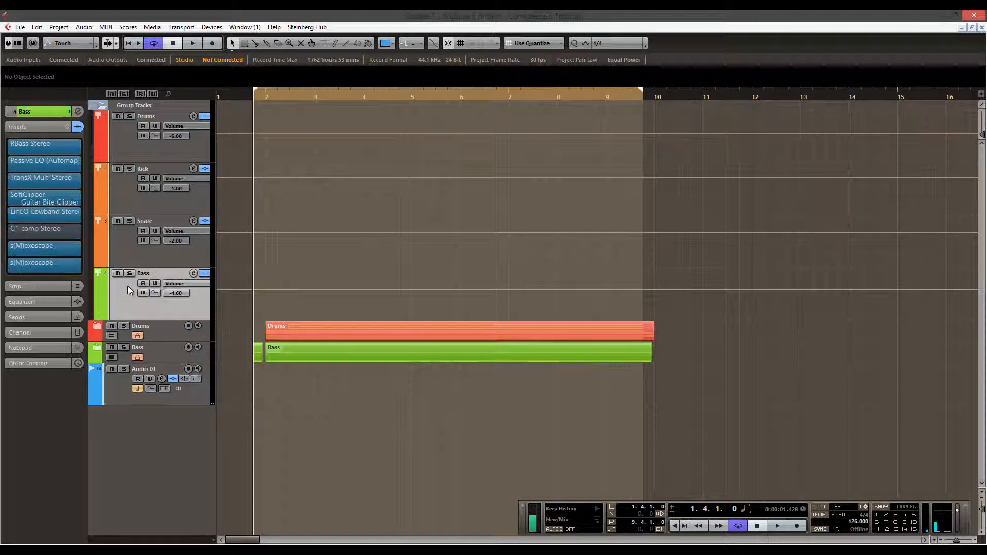
click(122, 389)
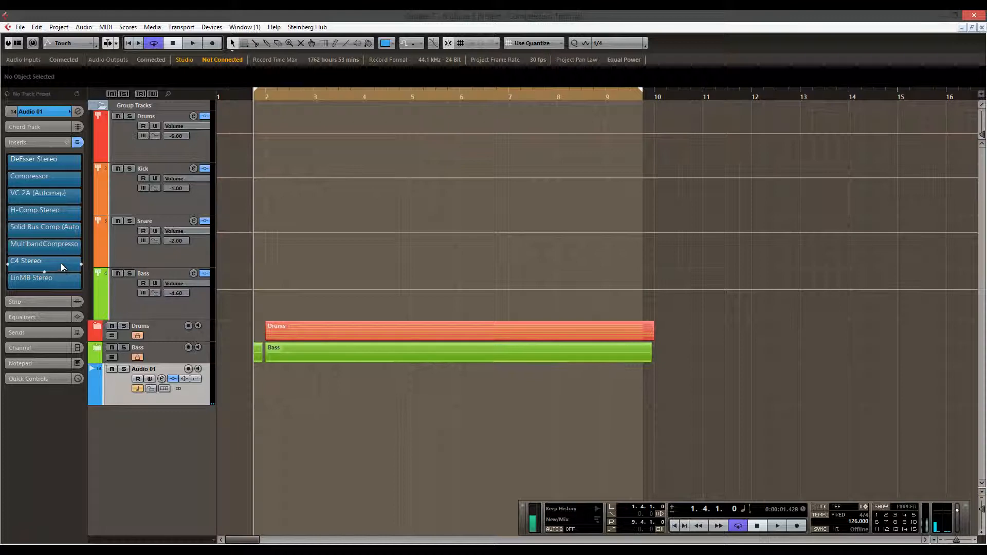
mouse_move(53, 198)
mouse_down()
mouse_move(47, 189)
mouse_move(61, 172)
mouse_up()
click(152, 315)
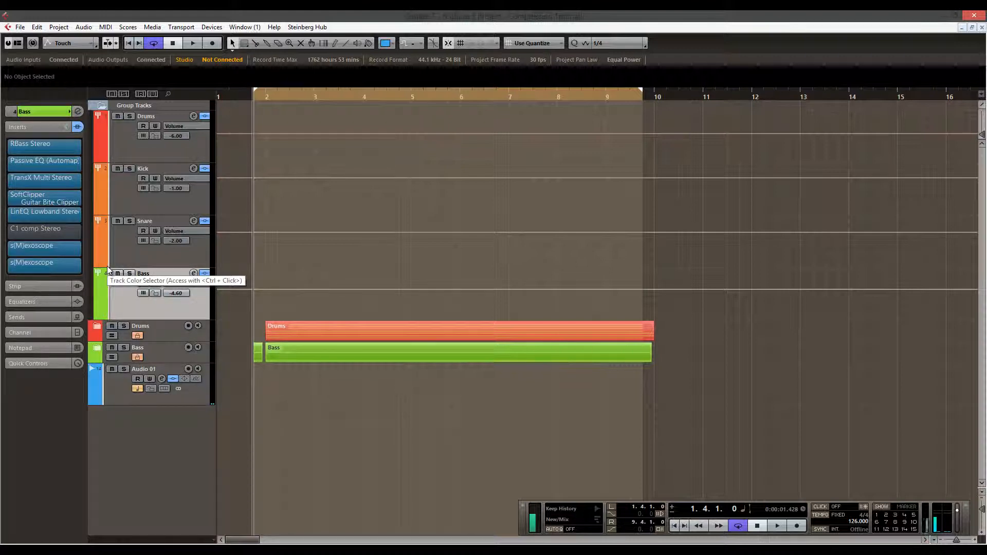
Step: Open the Bass track's C1 comp and first s(M)exoscope, turn the scope's Freeze off, and place it below the compressor
click(69, 231)
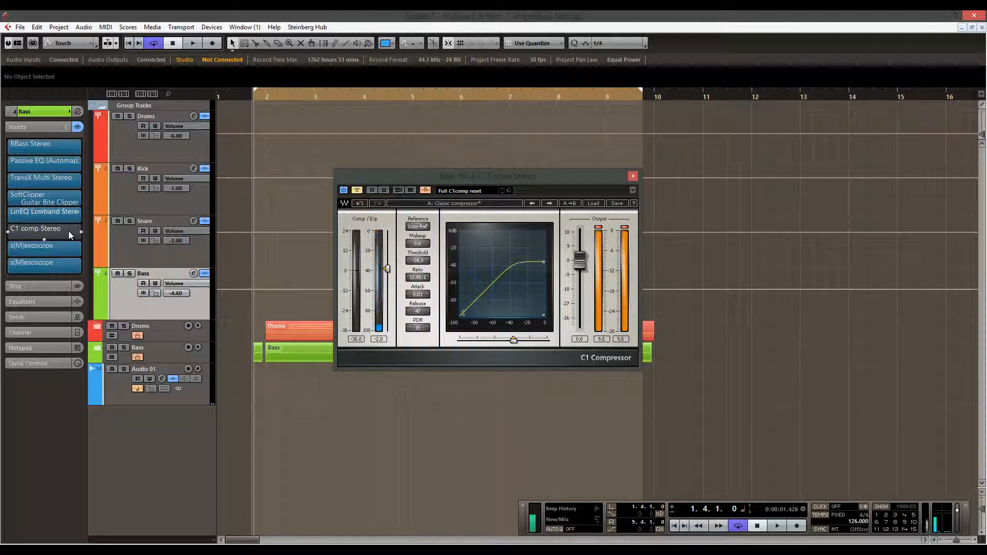
click(56, 246)
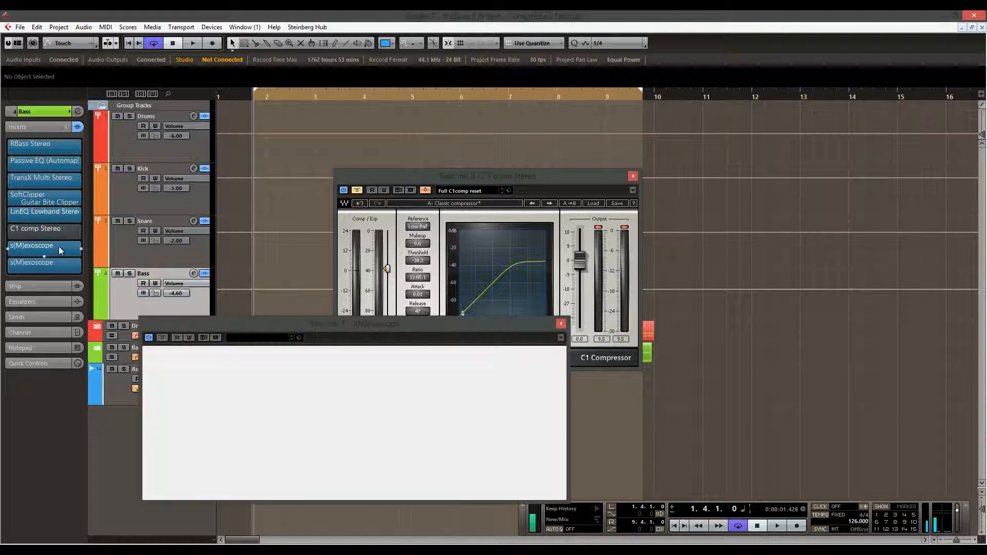
drag(446, 325, 497, 339)
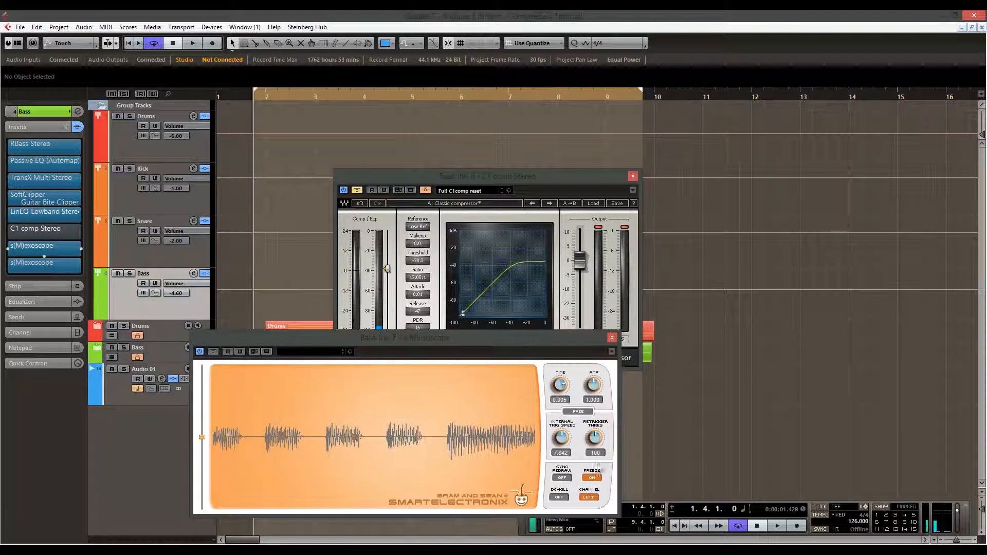
click(593, 477)
drag(524, 178, 513, 120)
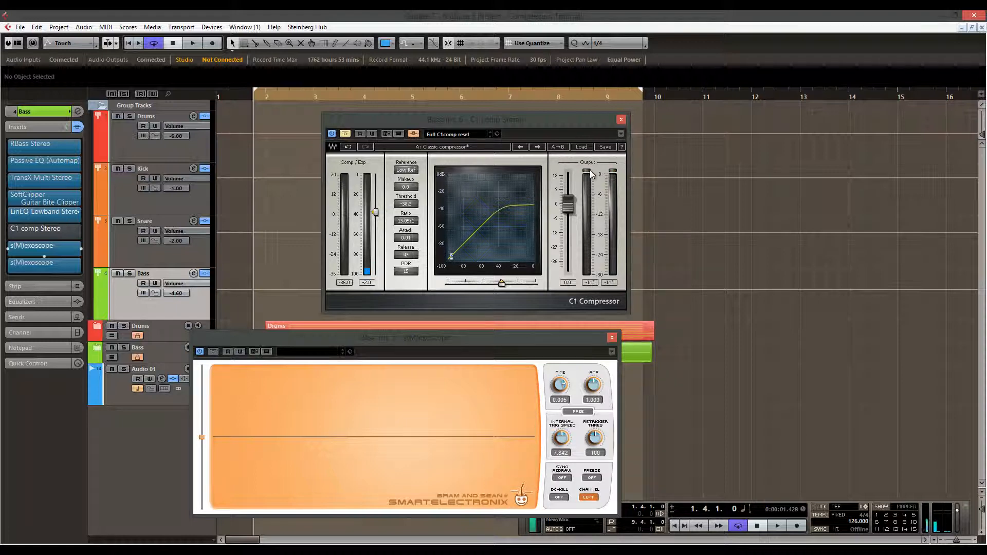
drag(375, 337, 395, 326)
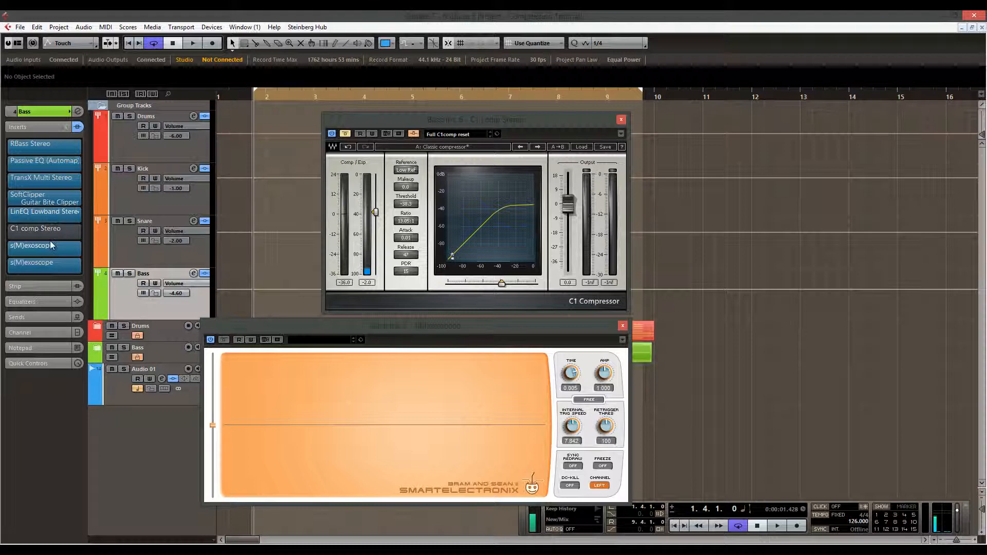
Step: Open the second s(M)exoscope on the Bass track, turn its Freeze off, and place it beside the first scope
click(57, 266)
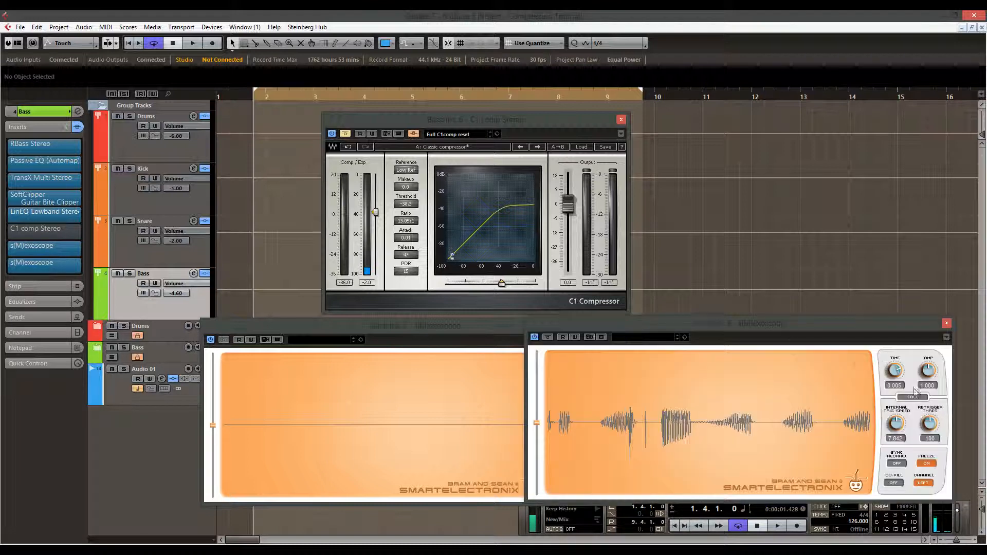
click(927, 463)
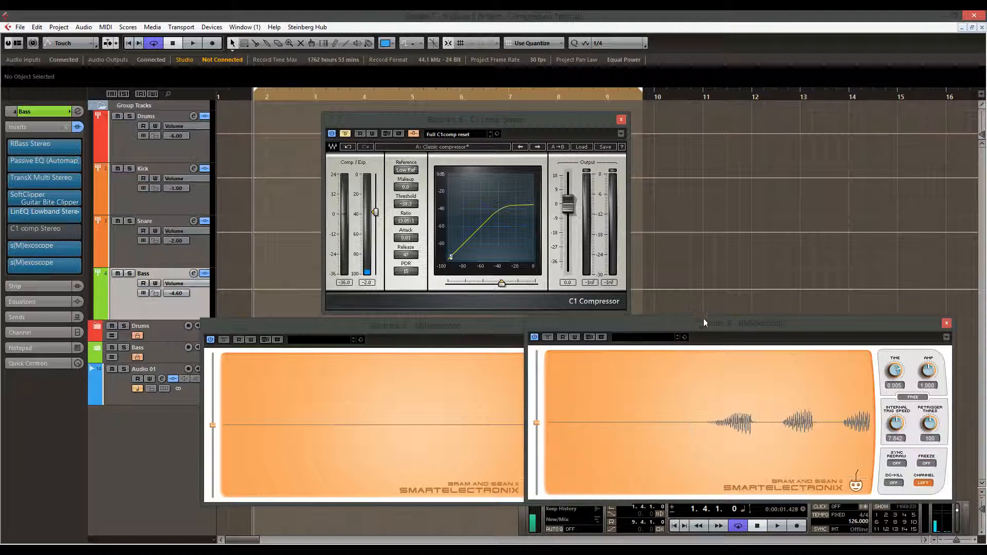
drag(710, 326, 729, 327)
drag(519, 325, 515, 327)
click(636, 324)
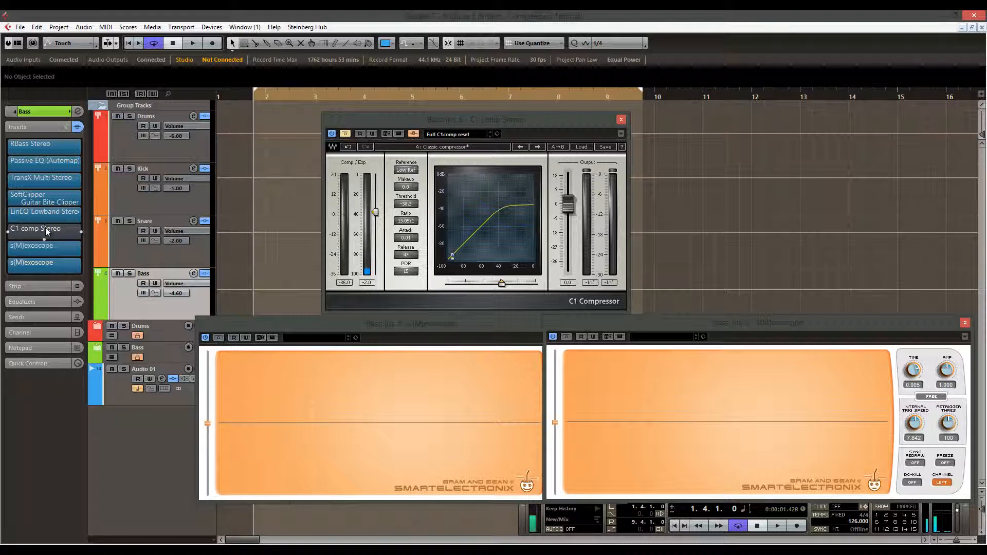
Step: Examine the Kick group track's send to the Bass compressor and return to the Bass track's inserts
click(119, 184)
click(60, 317)
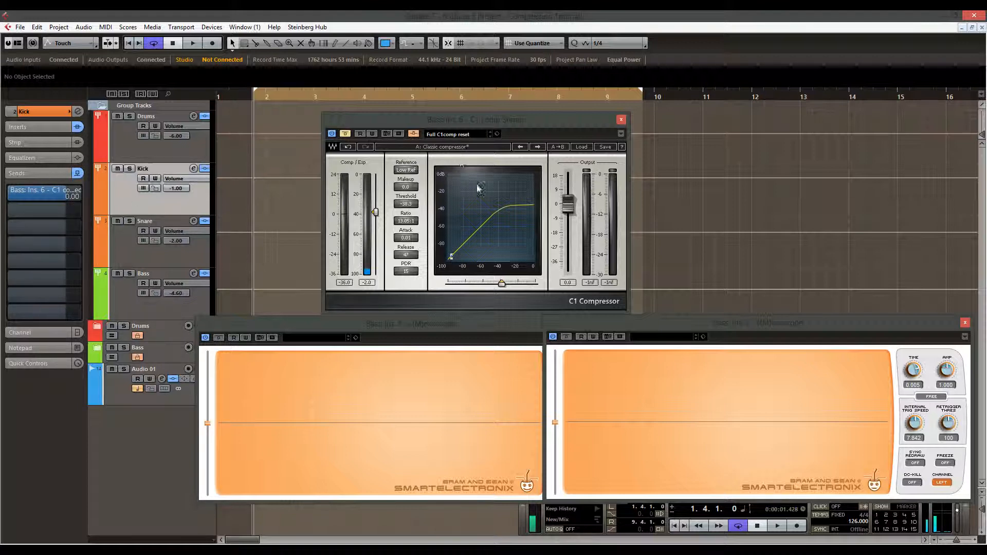
click(125, 301)
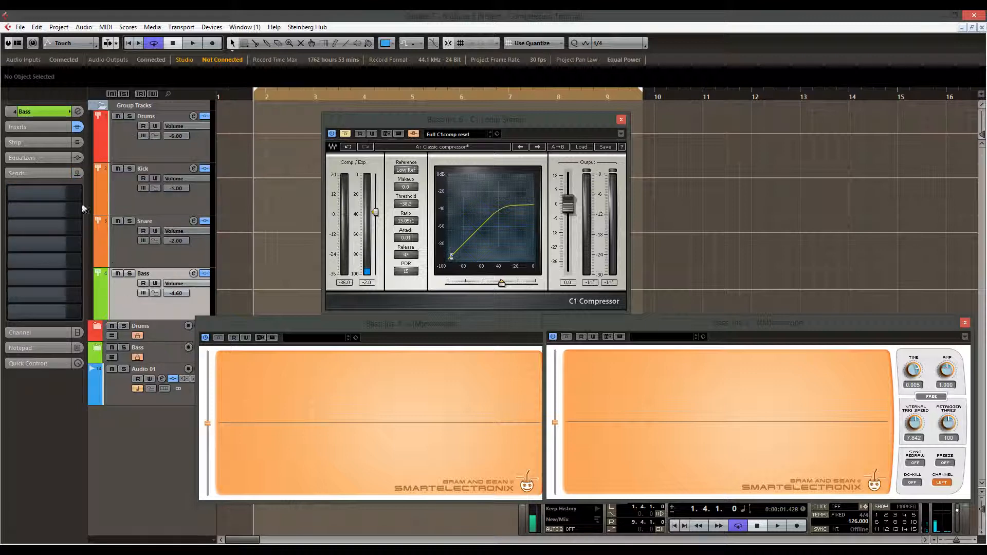
click(30, 129)
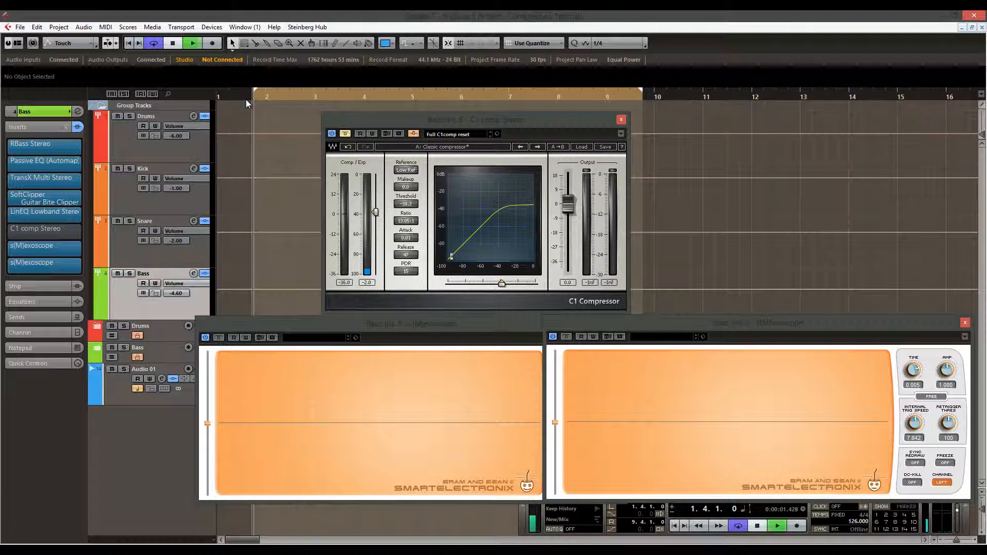
Step: Play the loop with the C1 compressor bypassed, freeze the waveform in the first s(M)exoscope, and stop playback
key(space)
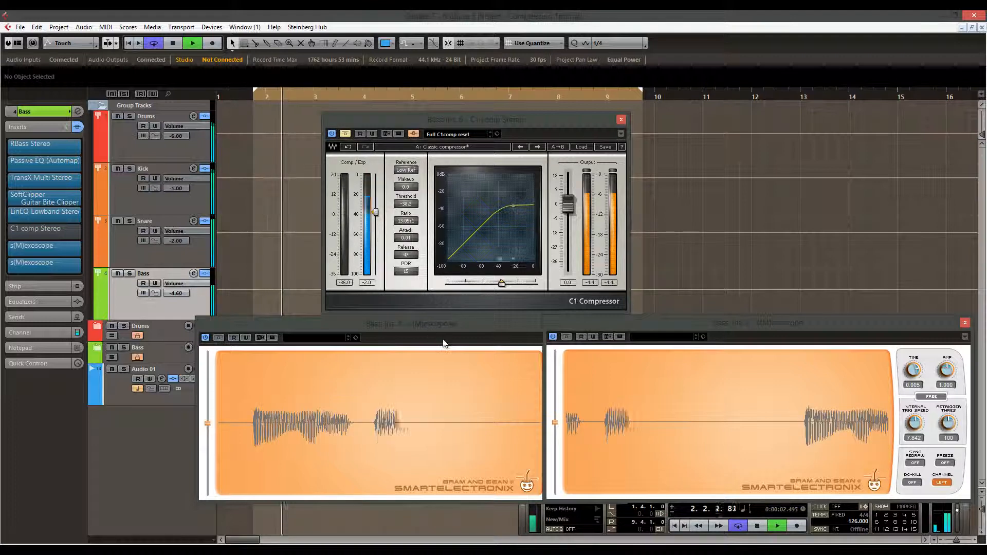
click(521, 324)
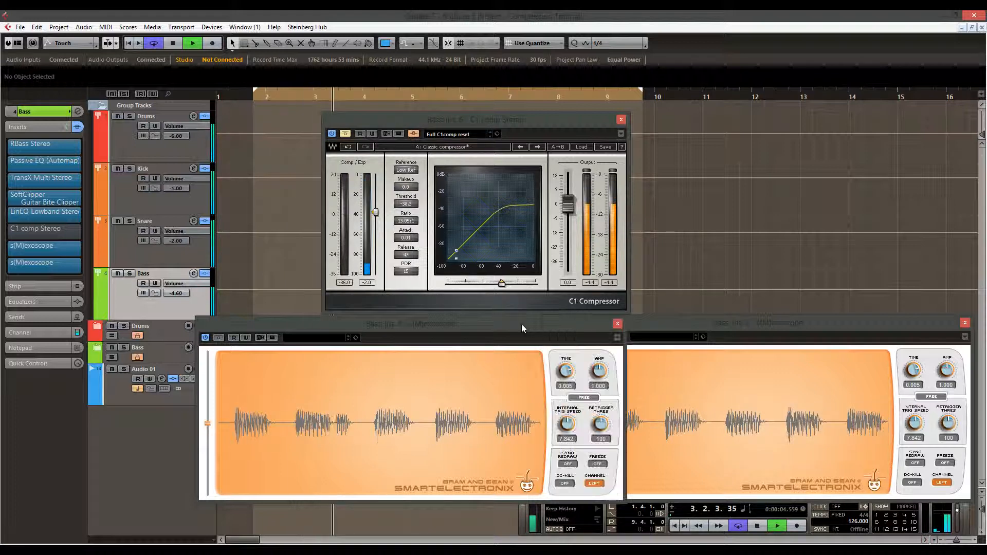
click(597, 464)
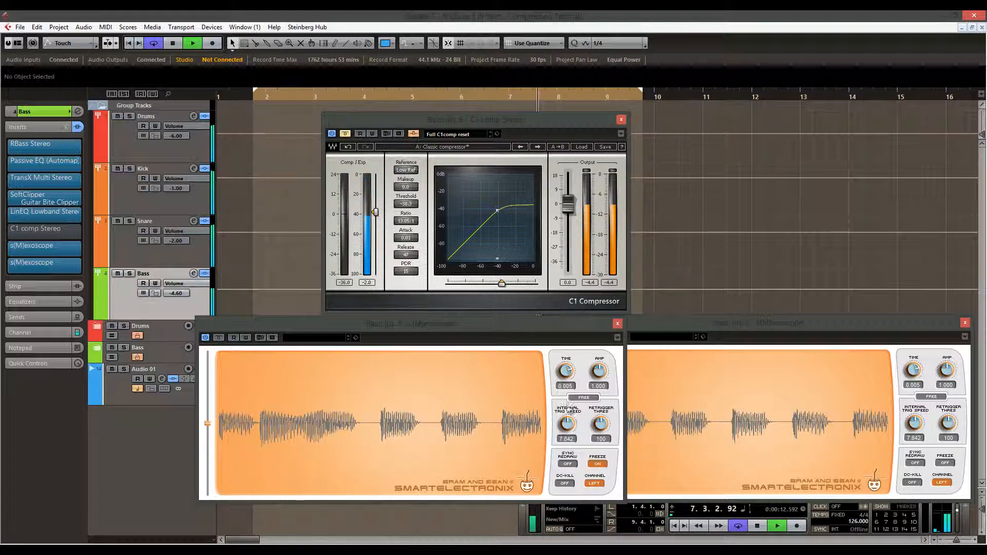
click(646, 332)
key(space)
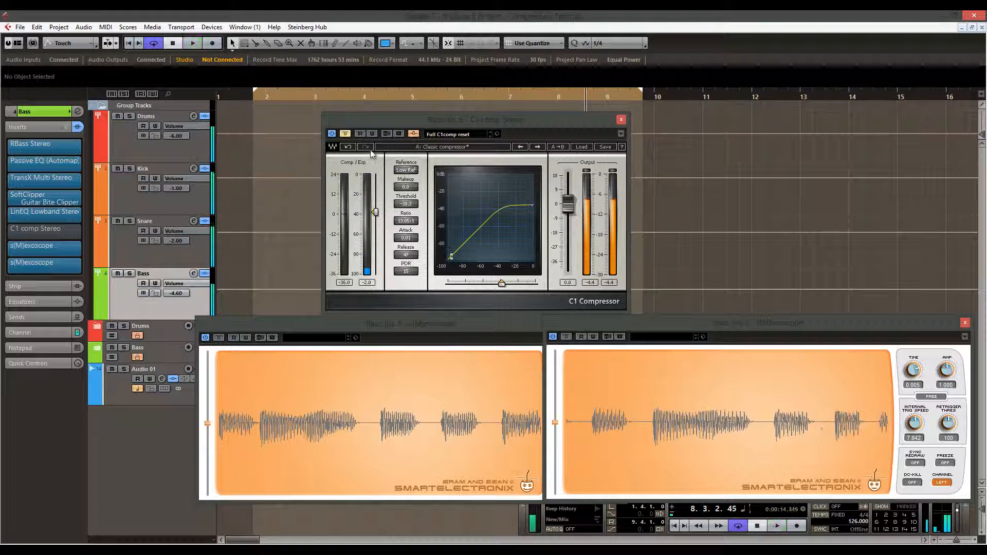
Step: Turn off the C1 compressor's bypass, play the loop, and freeze the compressed waveform in the second s(M)exoscope
click(343, 135)
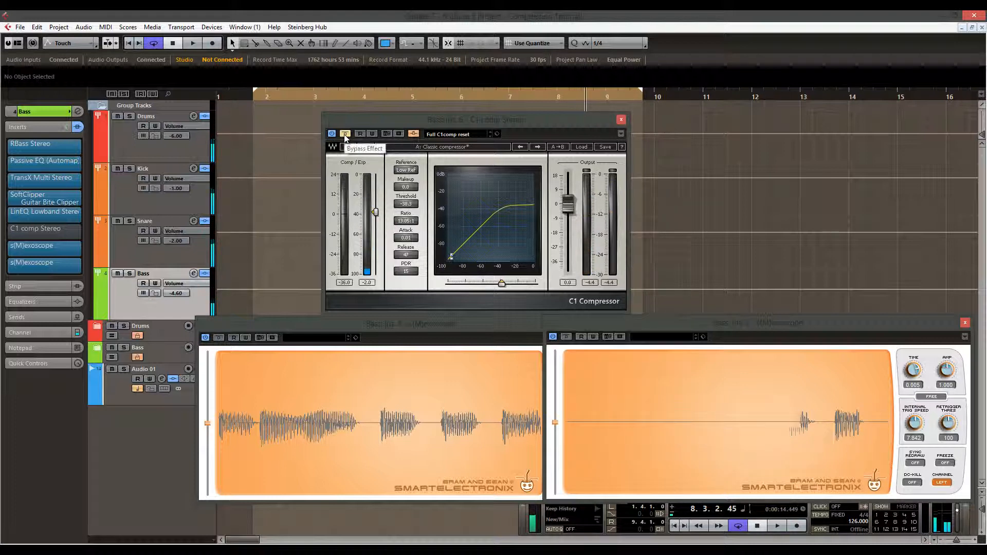
drag(598, 324, 575, 325)
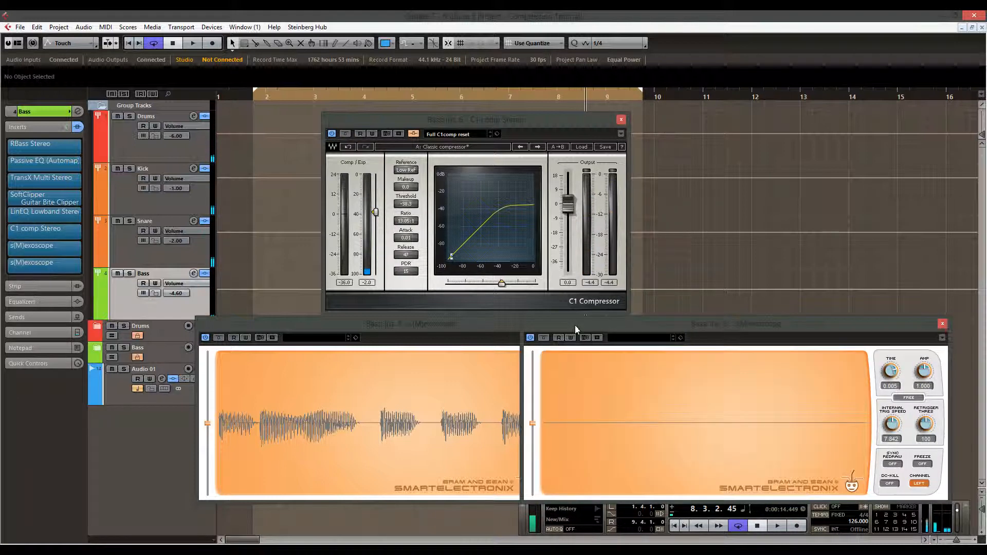
key(space)
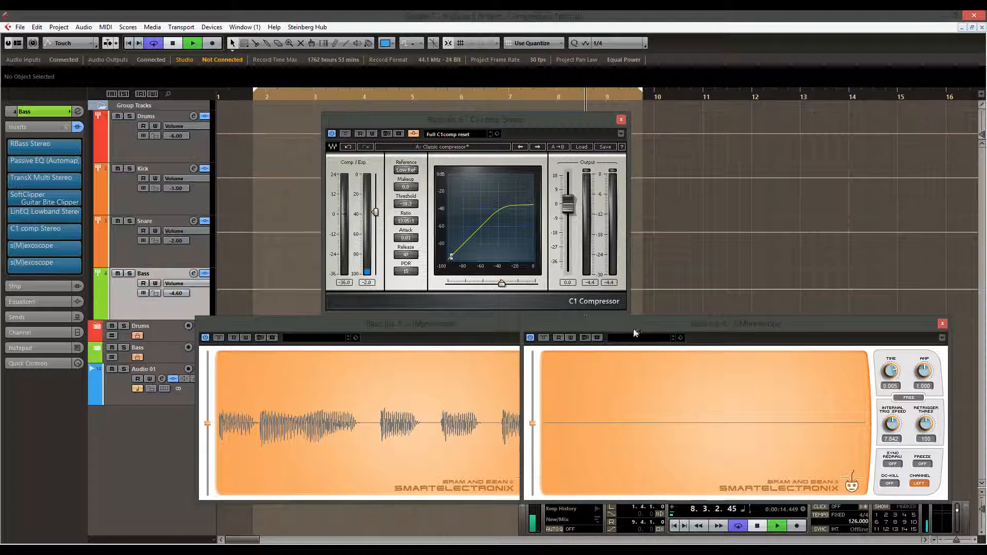
click(924, 465)
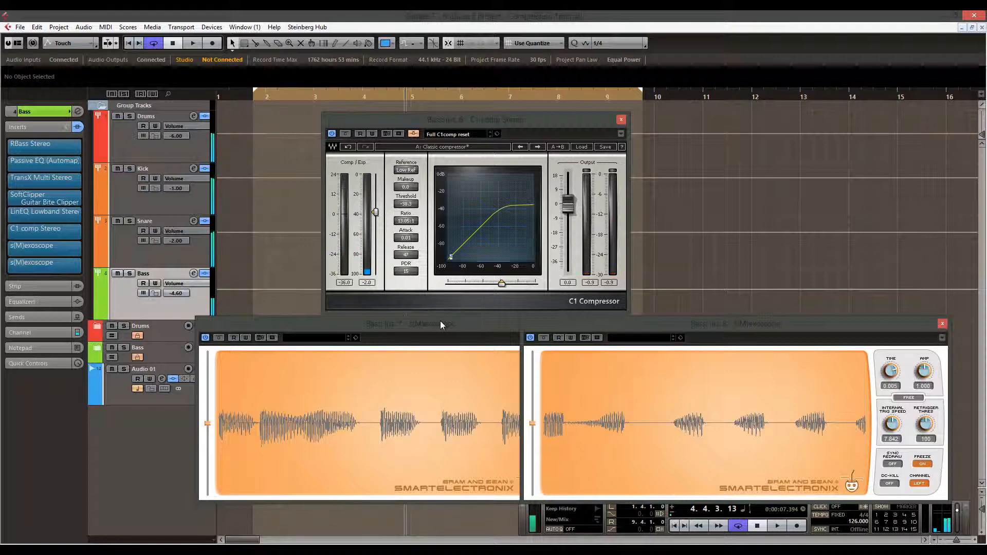
Step: Set the two frozen scopes side by side and examine where the compressed bass waveform ducks and recovers
drag(424, 323, 410, 323)
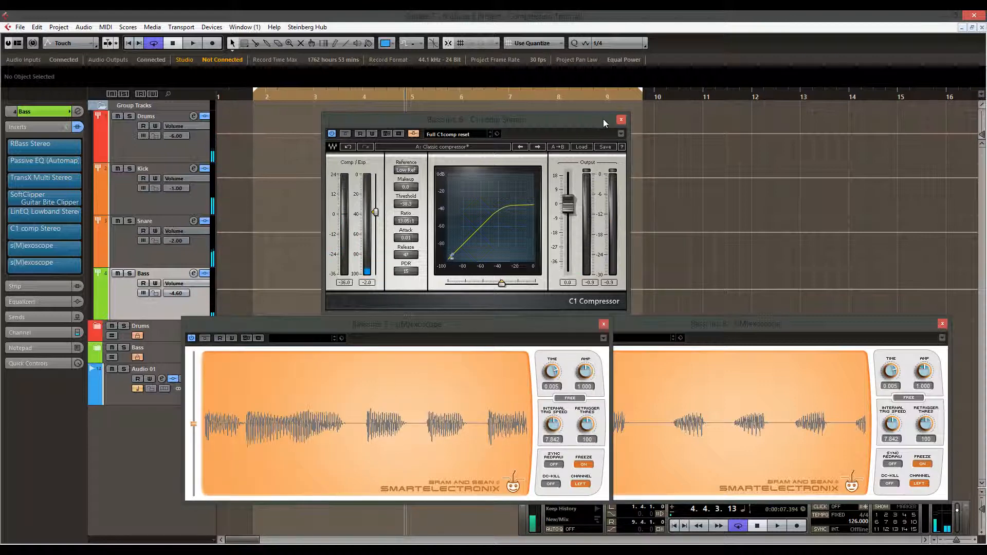
drag(604, 119, 605, 114)
drag(536, 329, 441, 331)
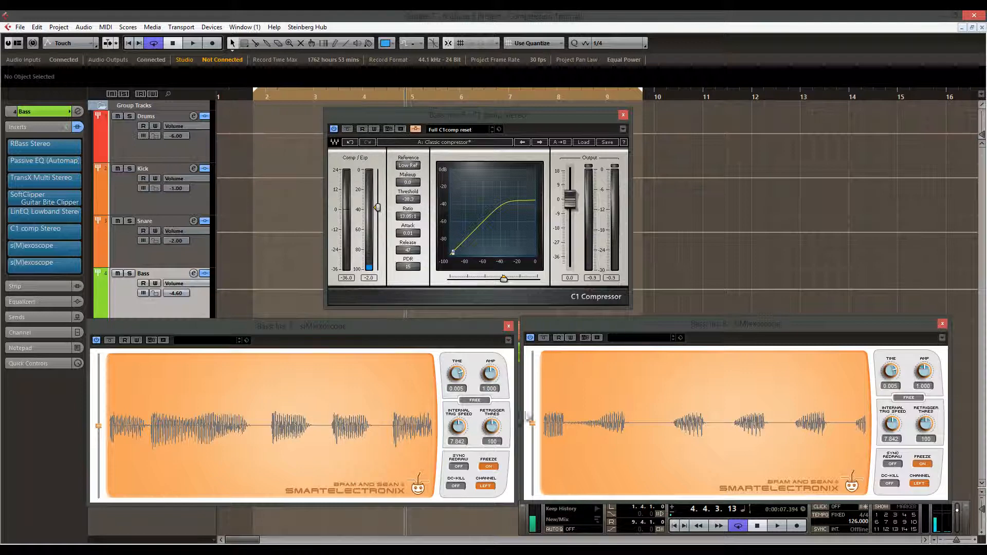
click(628, 372)
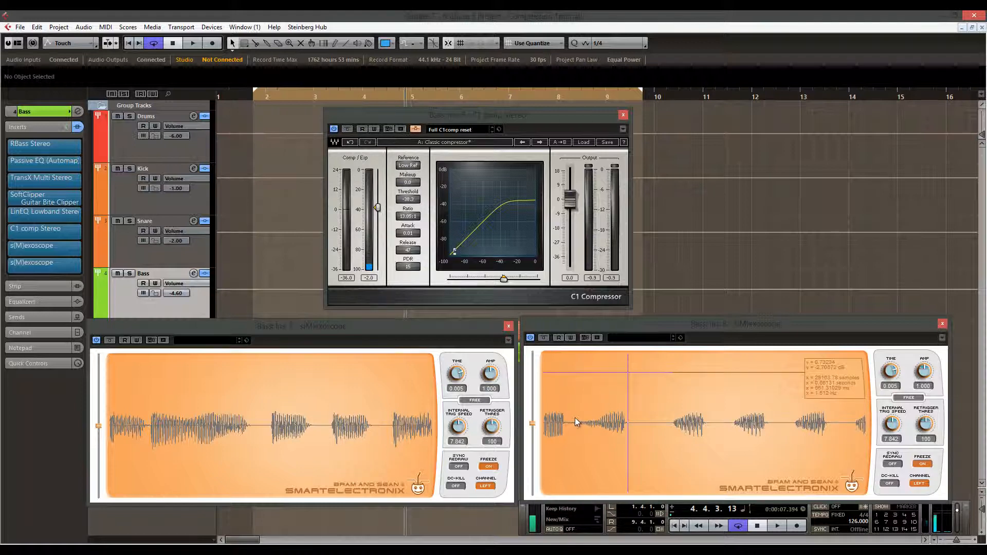
click(566, 420)
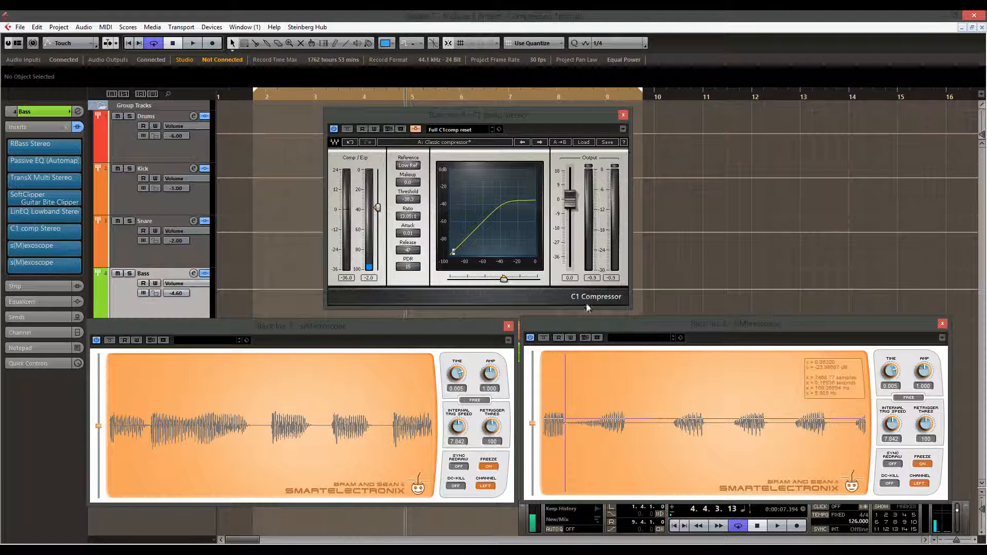
Step: Close both scopes, raise the C1 compressor's threshold to about -35, and close the compressor window
click(942, 325)
click(508, 326)
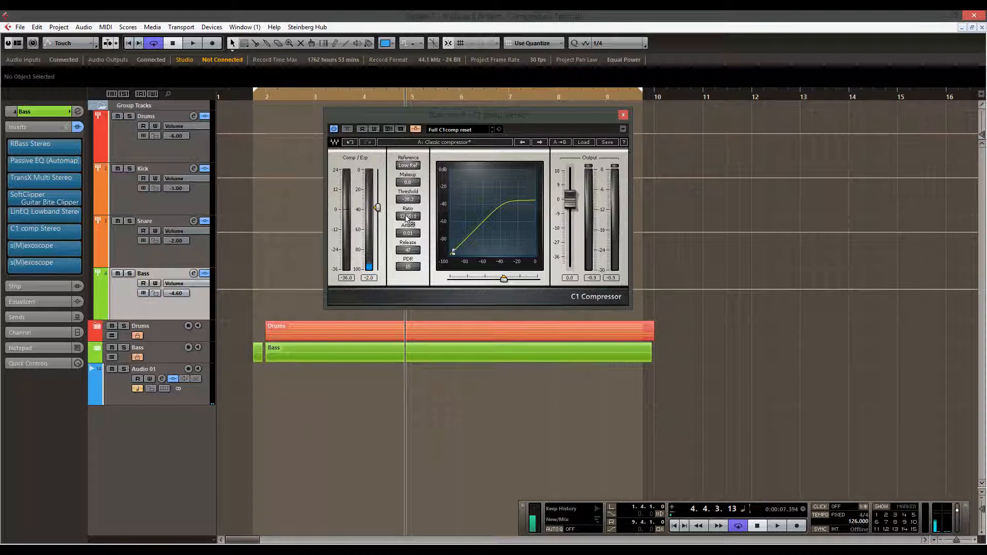
drag(377, 209, 378, 205)
click(60, 230)
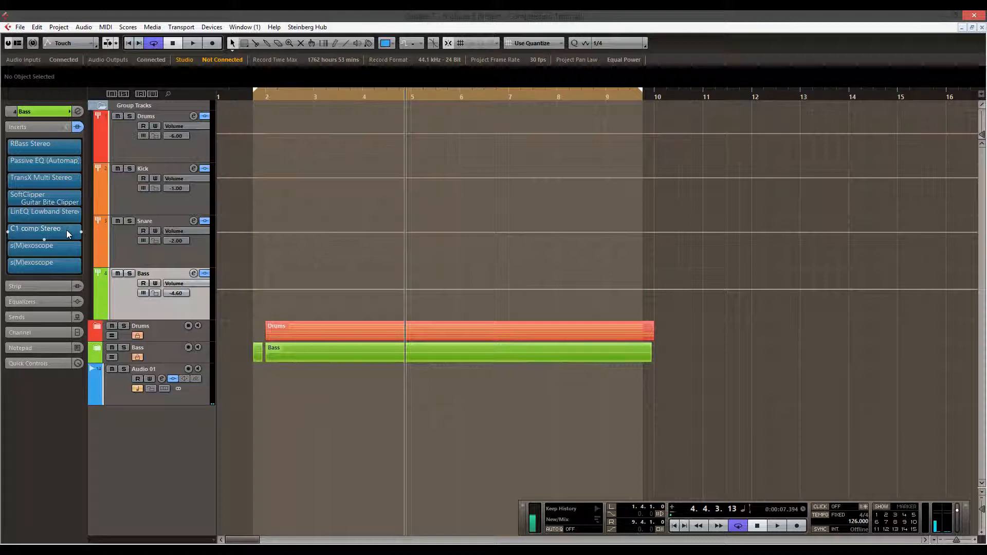
Step: Reopen the Bass track's C1 comp and examine the available Dynamics plug-ins and the compressor's attack and release settings
click(126, 398)
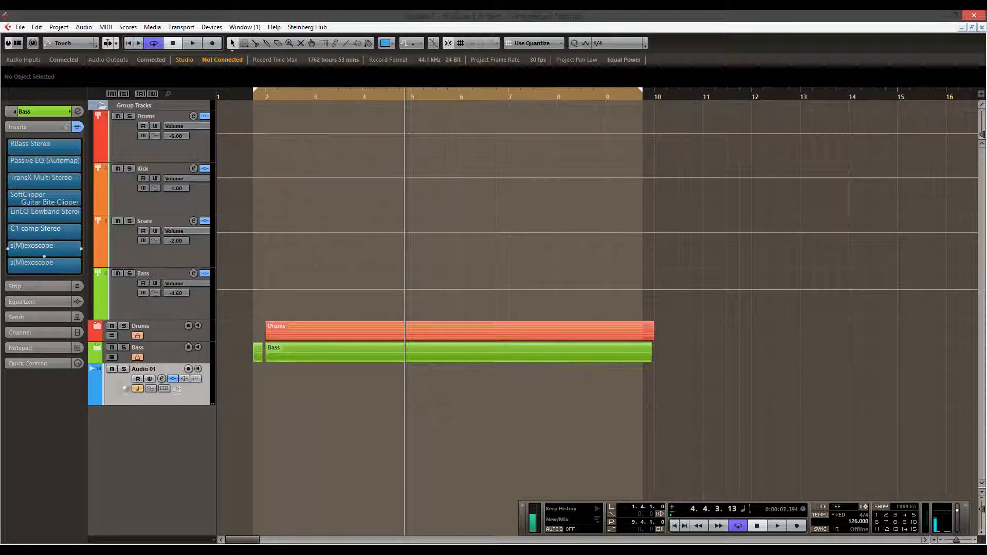
click(131, 299)
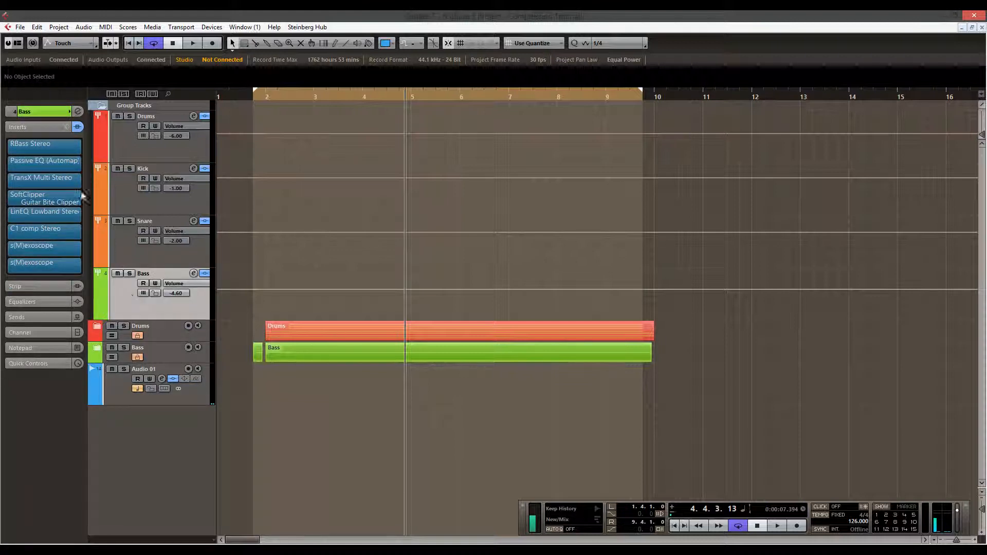
click(56, 234)
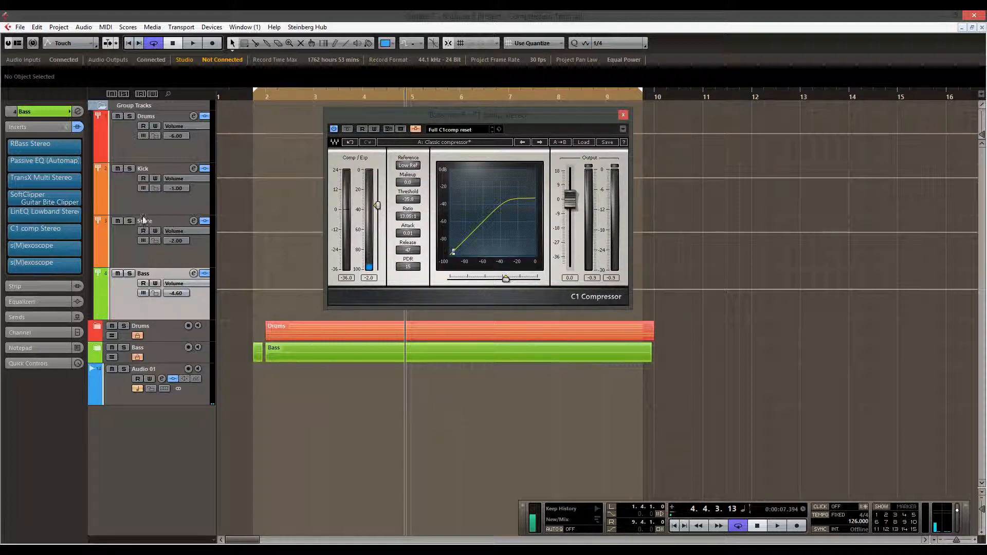
click(81, 234)
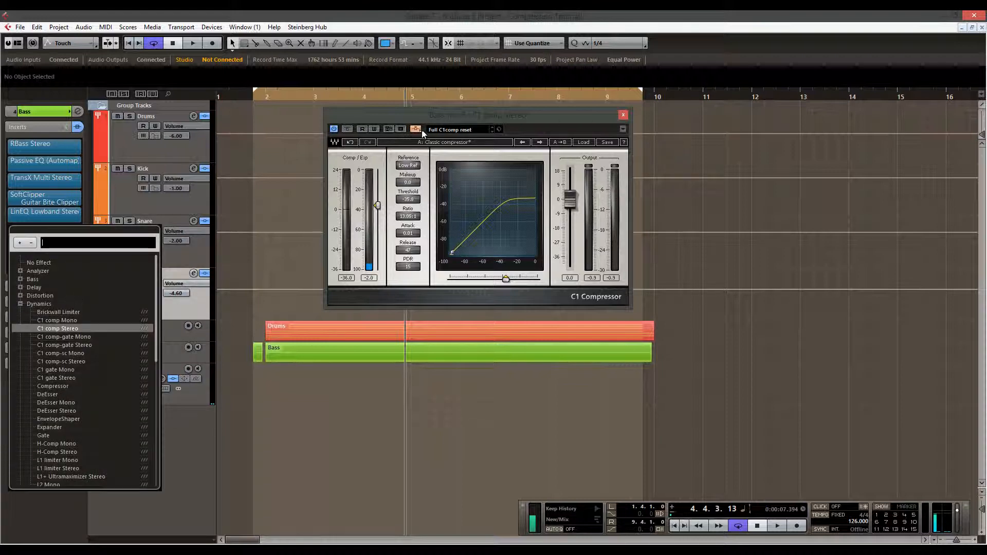
click(425, 115)
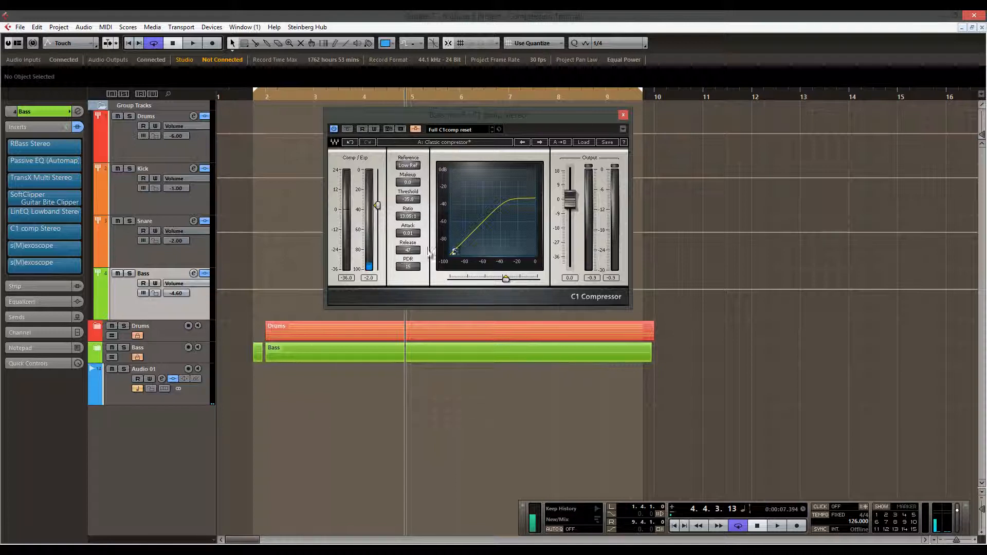
drag(418, 236, 428, 296)
Step: Close the C1 compressor and display the Audio 01 track's inserts
click(623, 115)
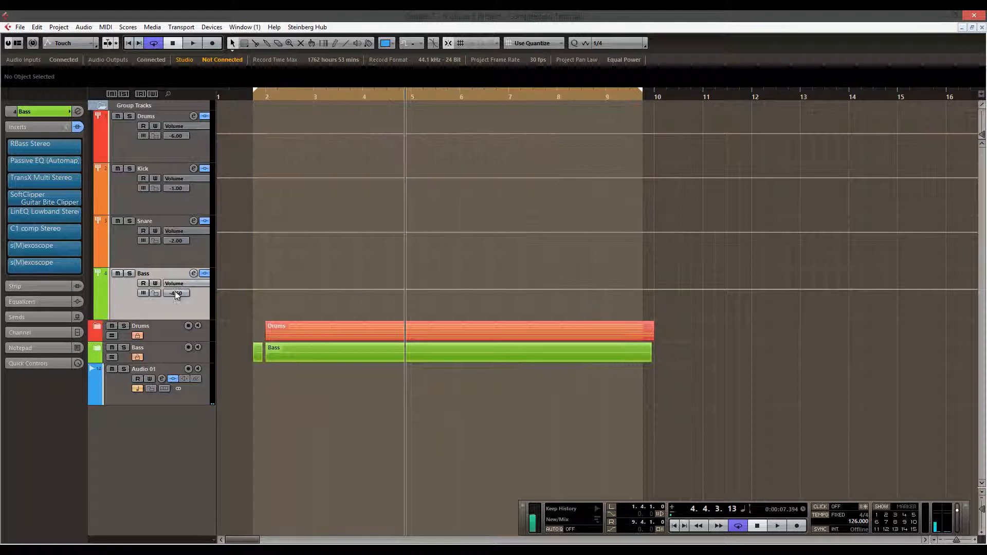
click(112, 391)
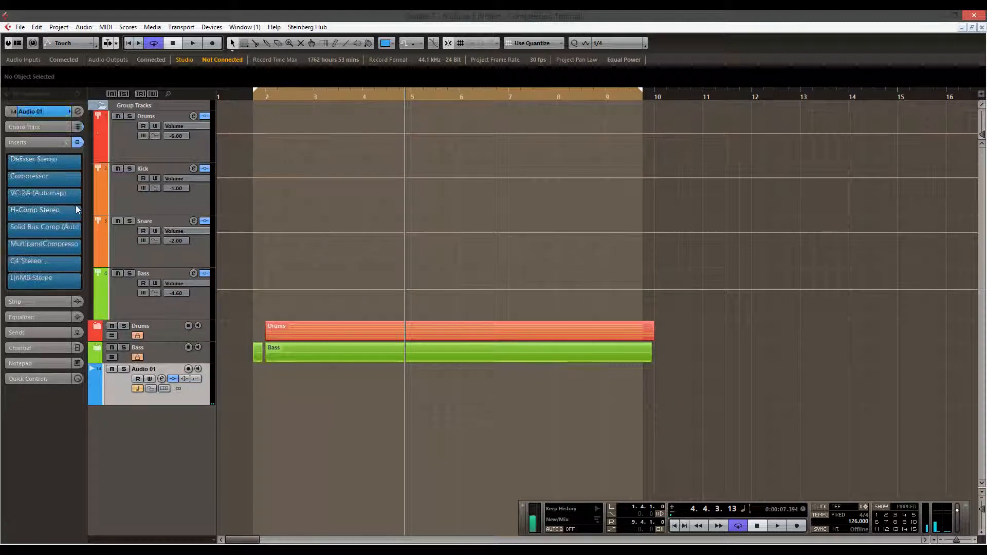
Step: Open Audio 01's DeEsser Stereo insert, set its sidechain filter to HighPass, and lower the threshold to about -26
click(66, 162)
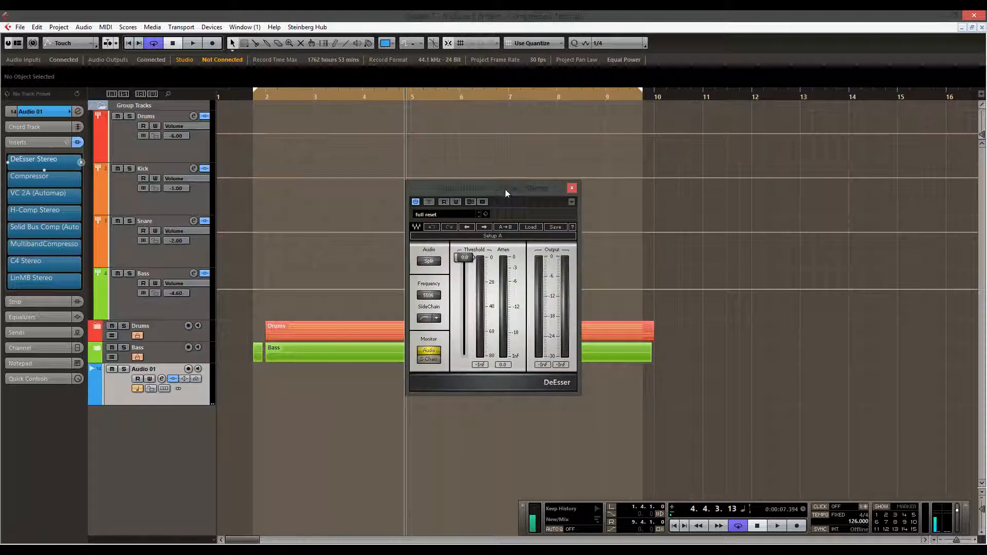
drag(506, 190, 499, 182)
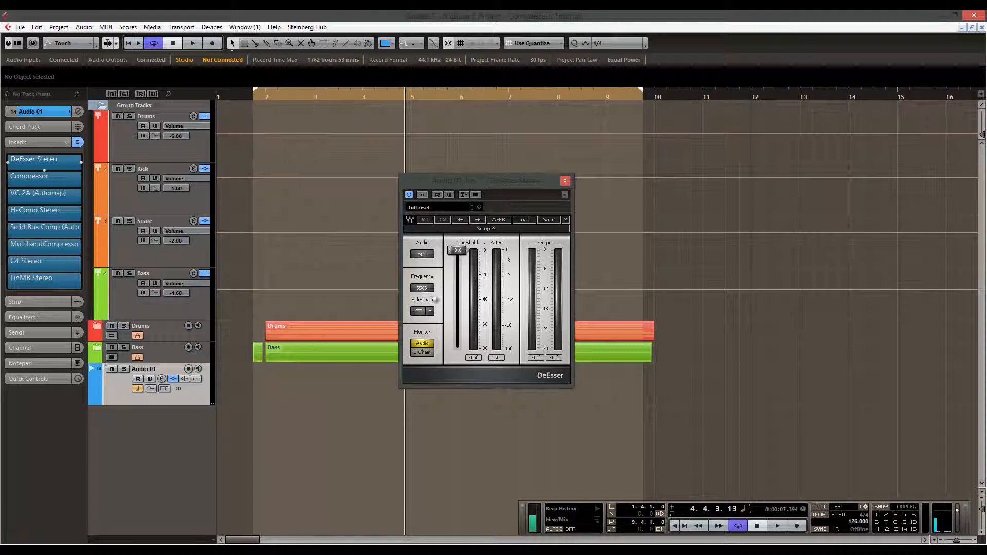
click(430, 312)
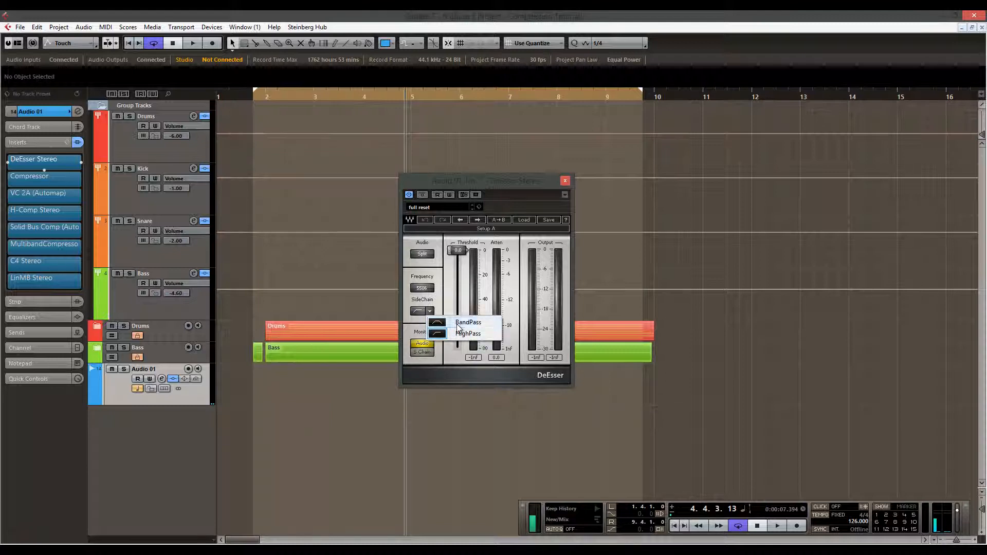
click(466, 334)
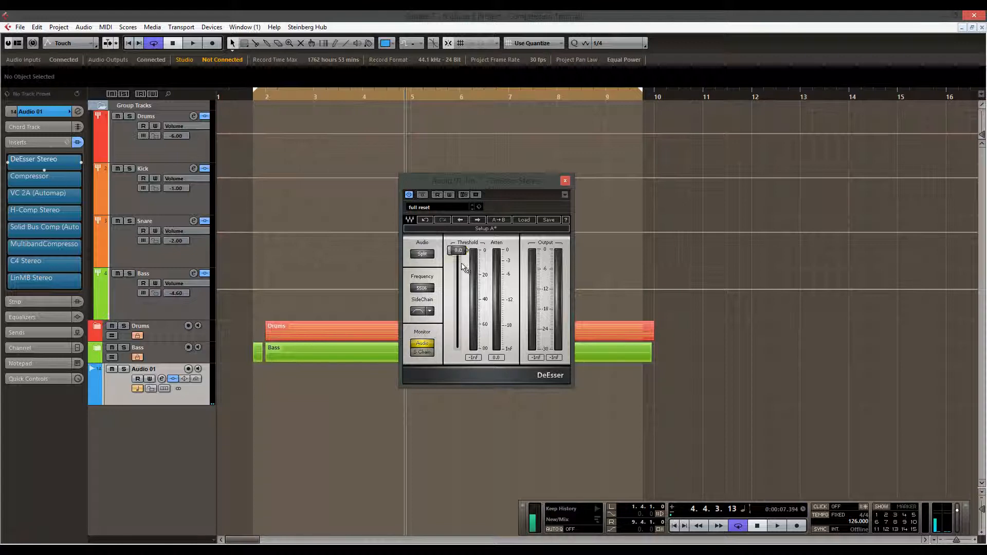
drag(461, 267, 460, 298)
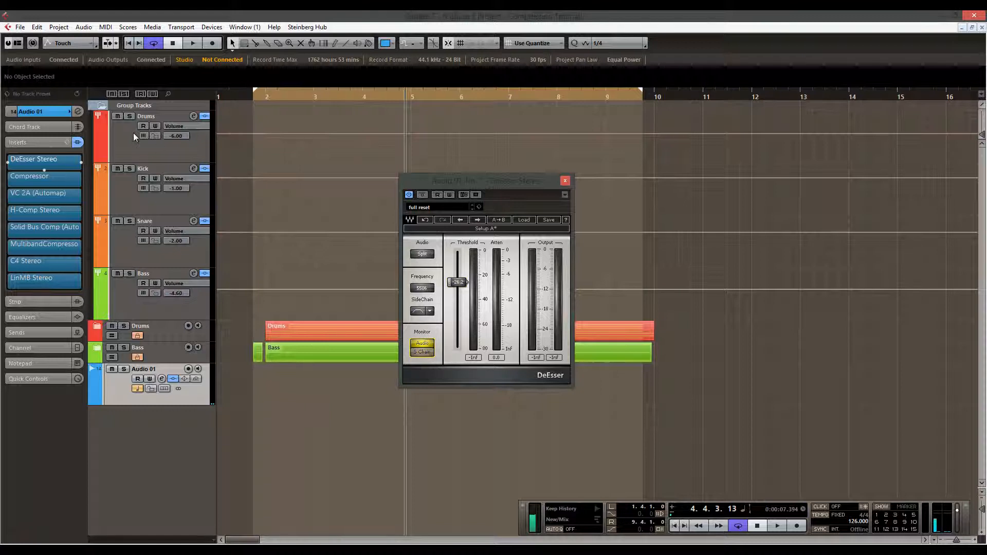
Step: Replace DeEsser Stereo with the DeEsser plug-in, set Reduction to 0.8, disable the automatic threshold, and close its window
click(75, 163)
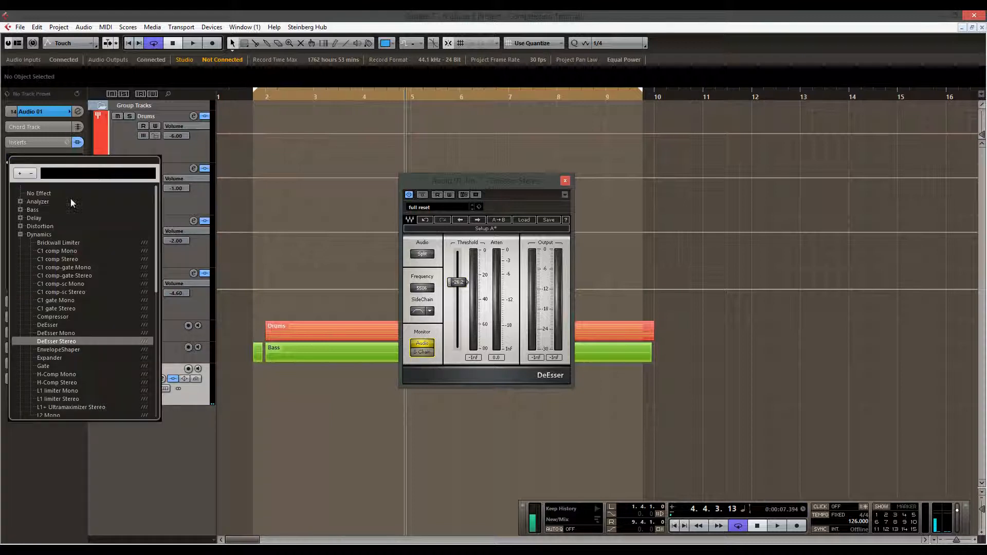
click(49, 325)
click(472, 316)
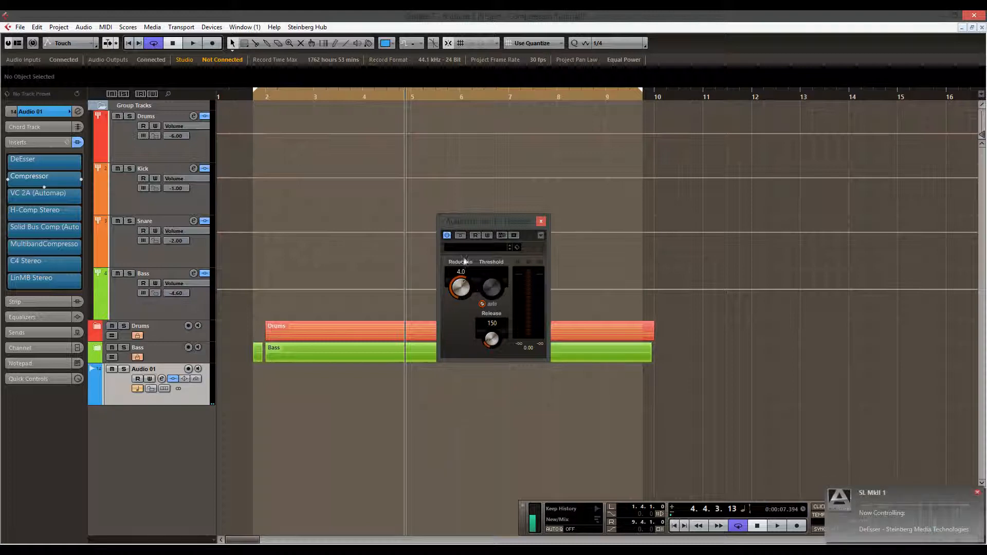
click(467, 290)
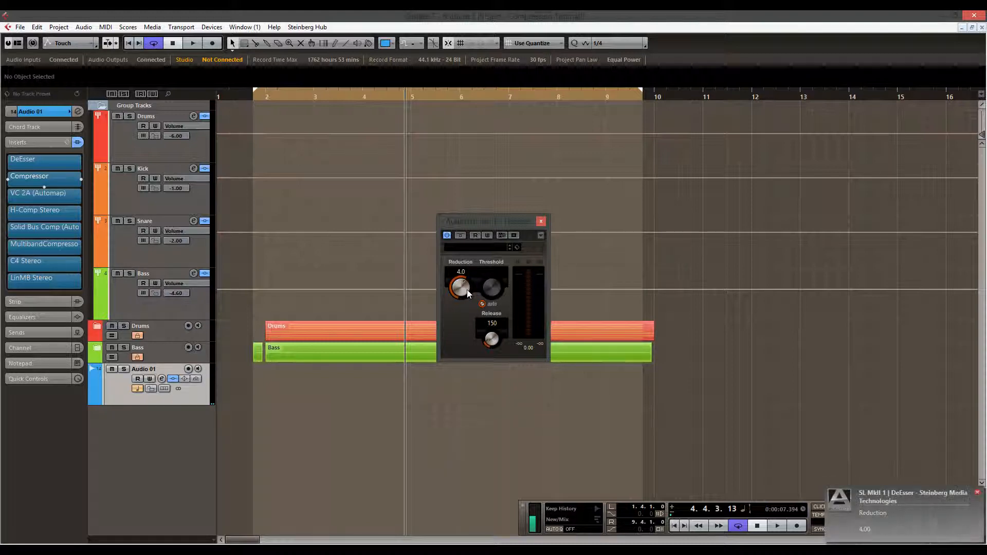
drag(467, 289, 468, 291)
click(484, 305)
click(484, 303)
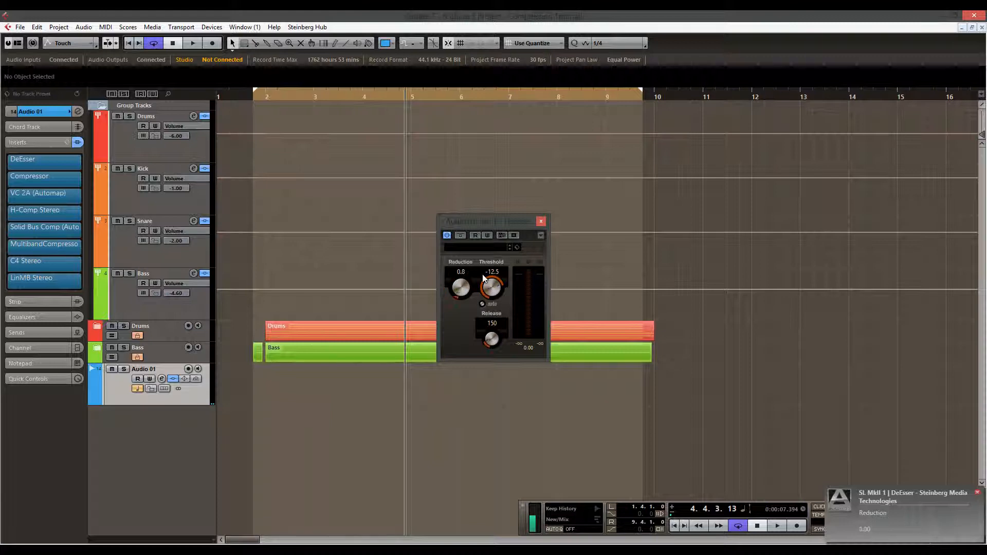
click(541, 222)
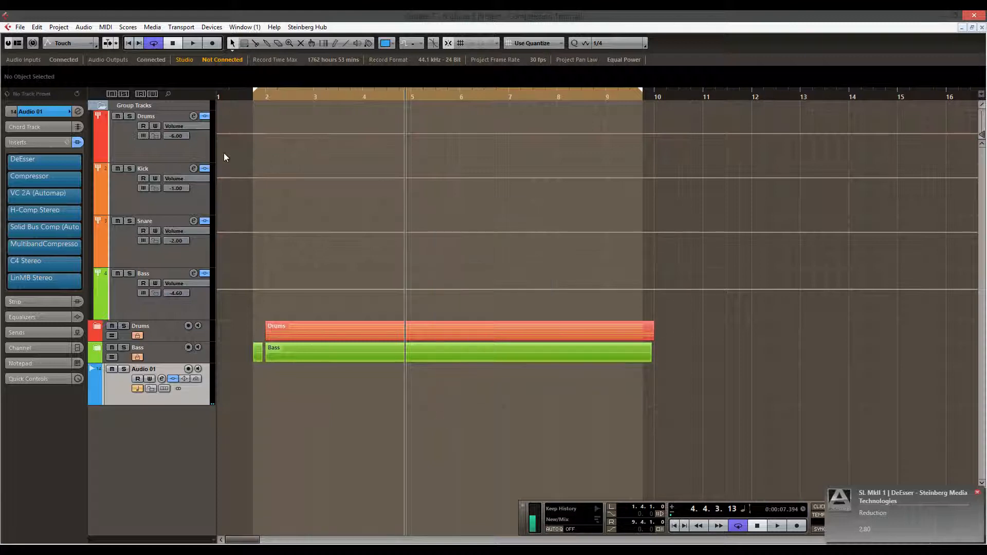
click(79, 167)
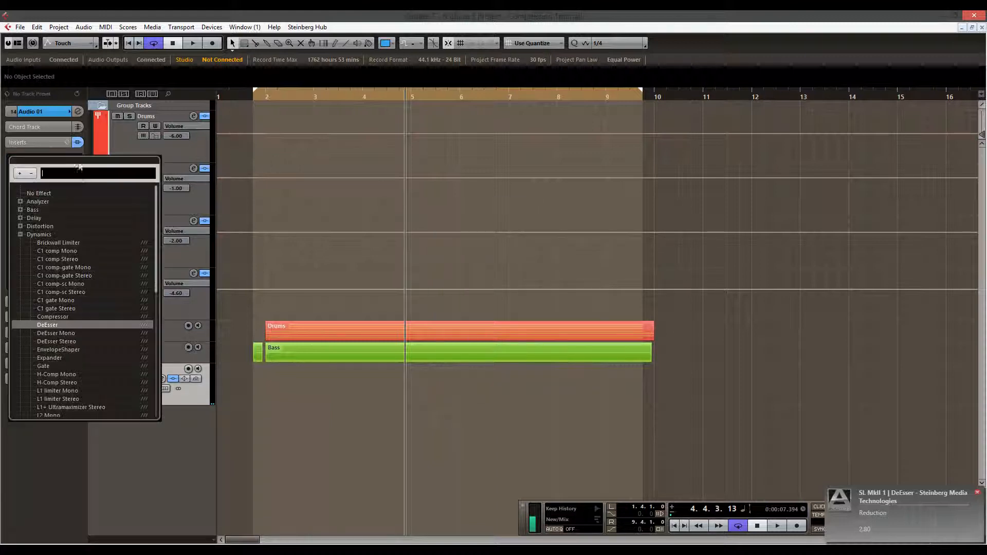
click(64, 259)
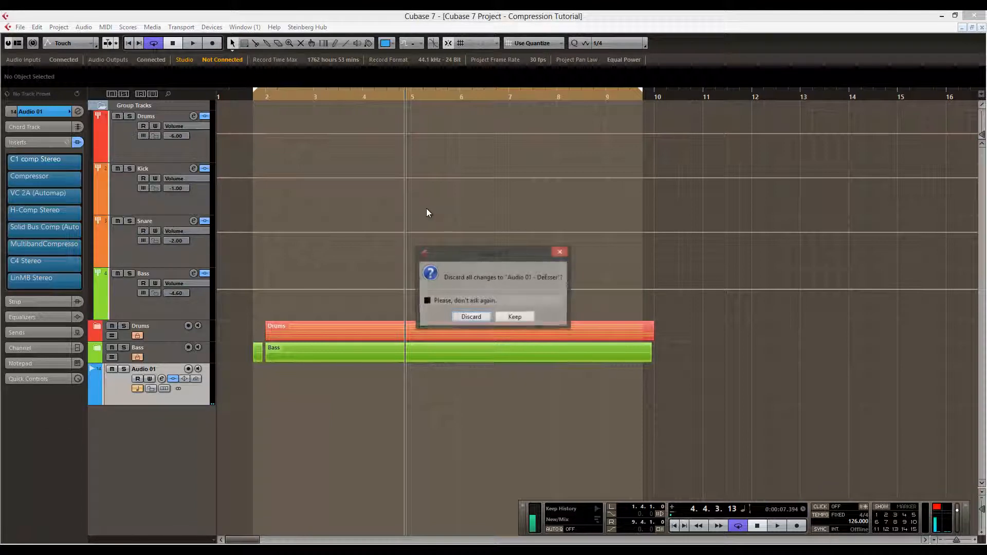
key(Tab)
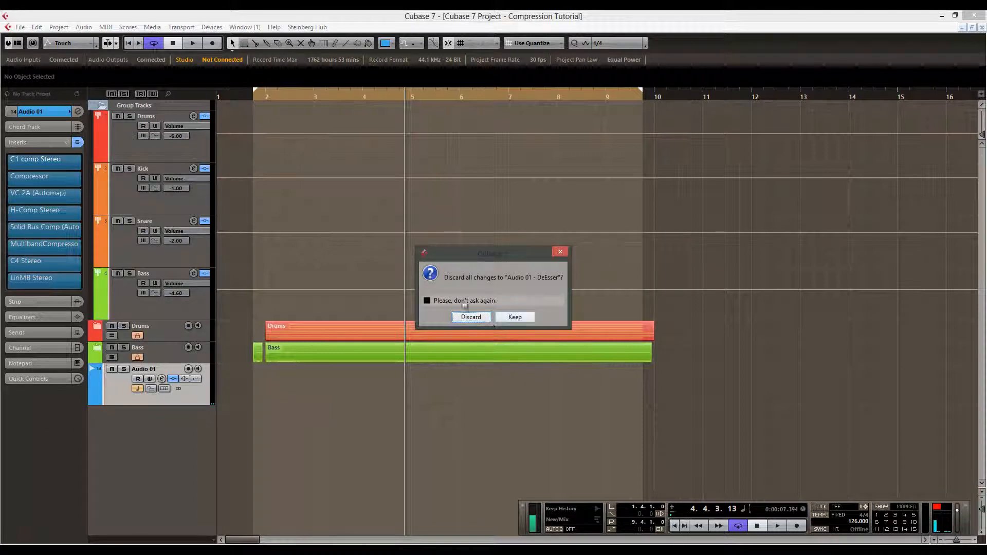
key(Return)
Step: Replace Audio 01's DeEsser with C1 comp-gate Stereo, discarding the old settings, and set the compressor section's EQ mode to Sidechain
click(80, 167)
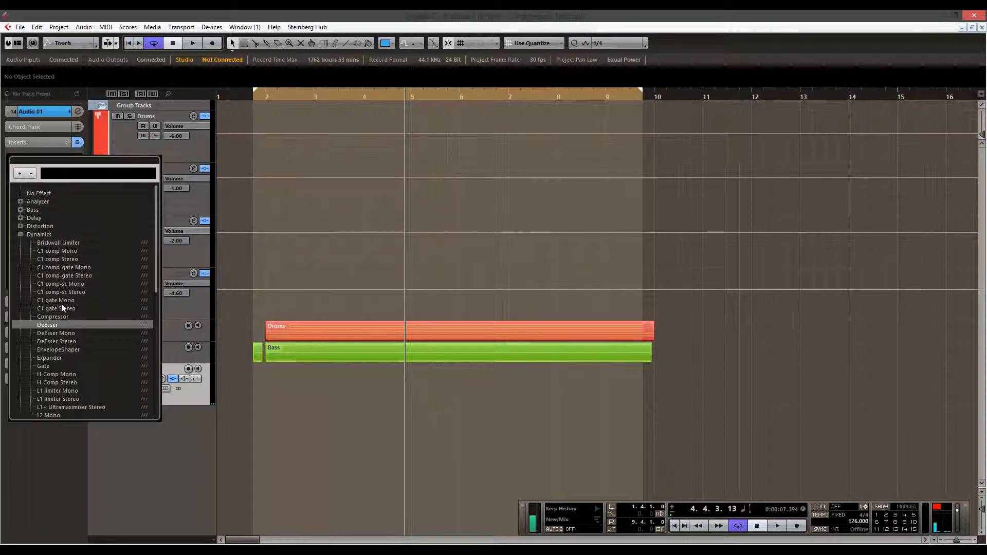
click(73, 277)
click(478, 316)
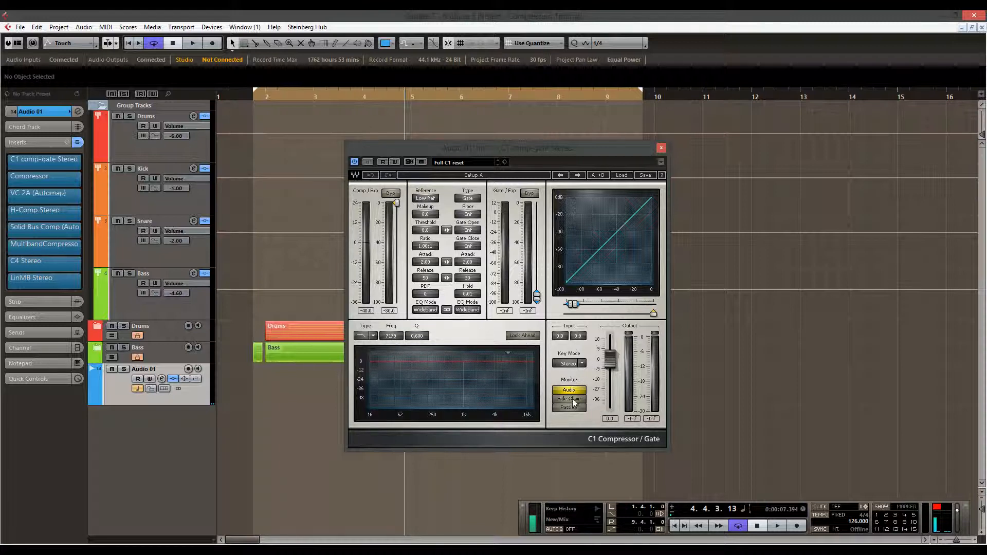
click(424, 310)
drag(273, 96, 261, 113)
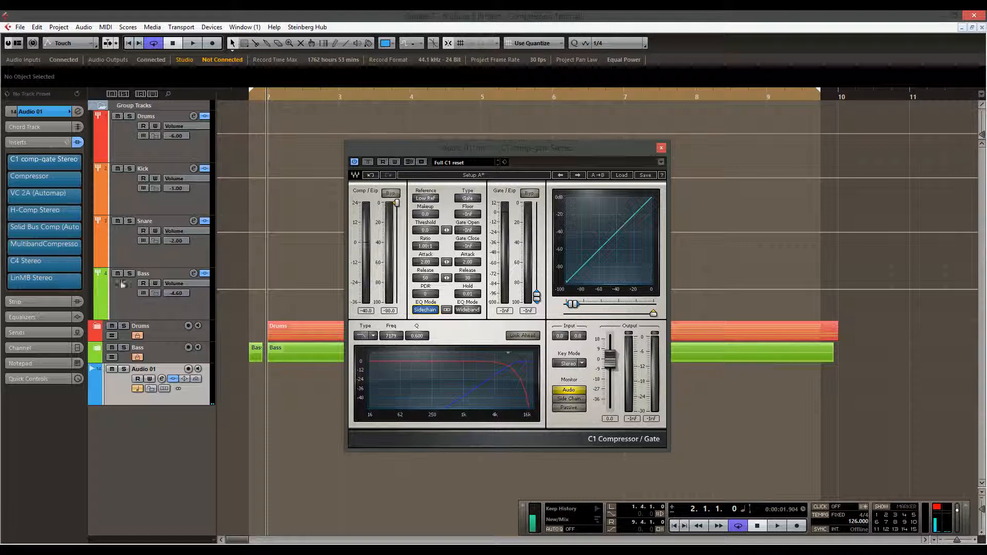
Step: Select the Kick track, lower the C1's sidechain filter frequency, and set the gate section's EQ mode to Sidechain
click(111, 190)
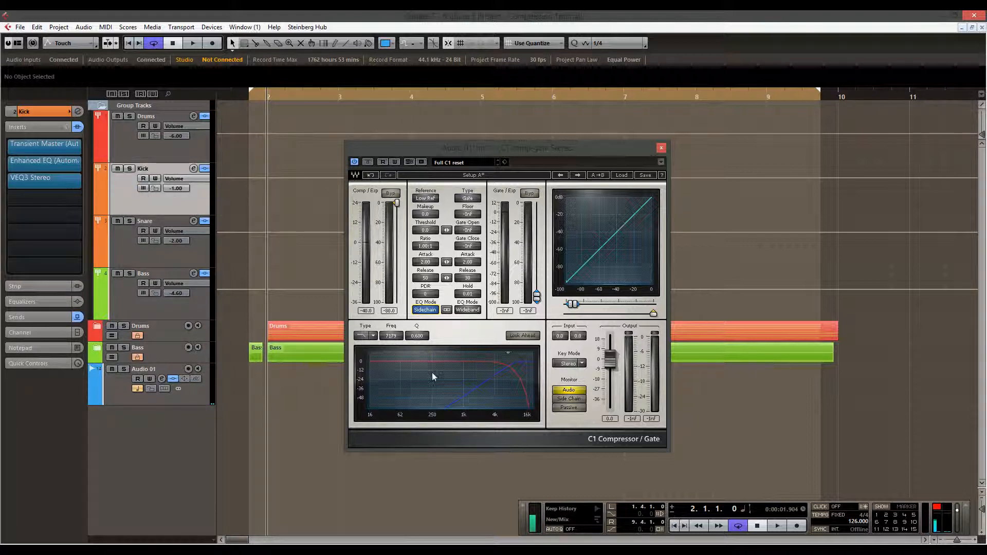
drag(508, 352, 489, 387)
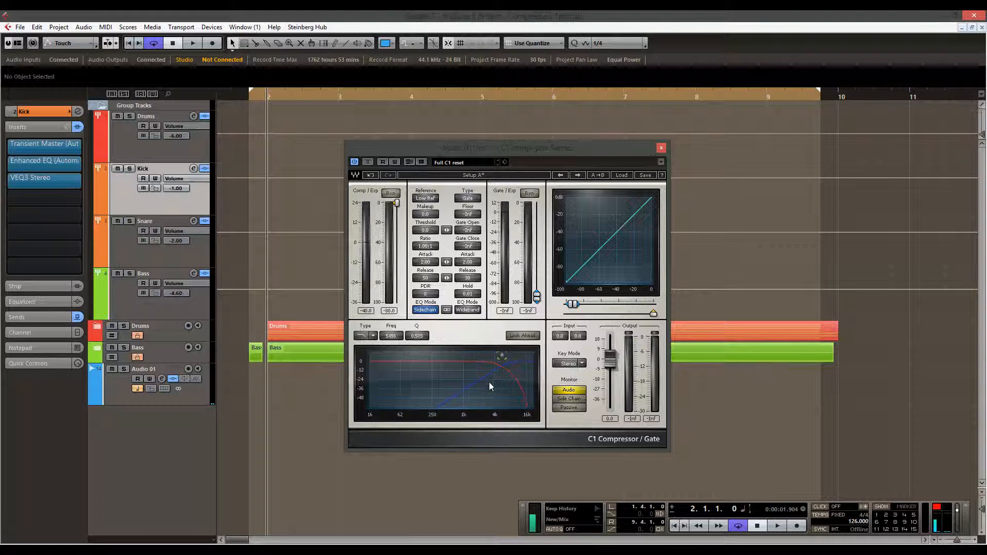
click(432, 312)
click(431, 311)
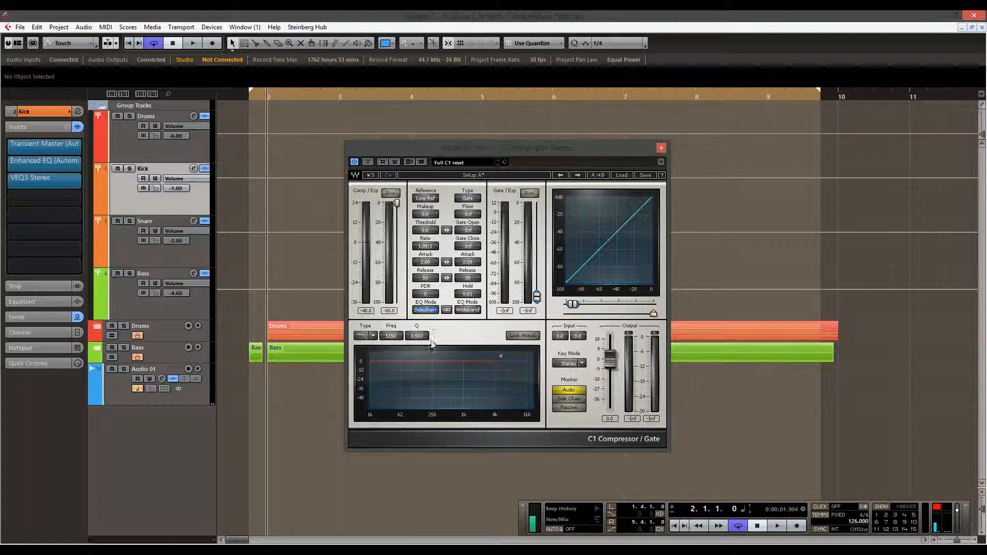
click(470, 311)
Step: Select the Drums track and sweep the C1's filter frequency down to 62 Hz
drag(494, 357, 528, 366)
drag(468, 363, 414, 362)
click(186, 136)
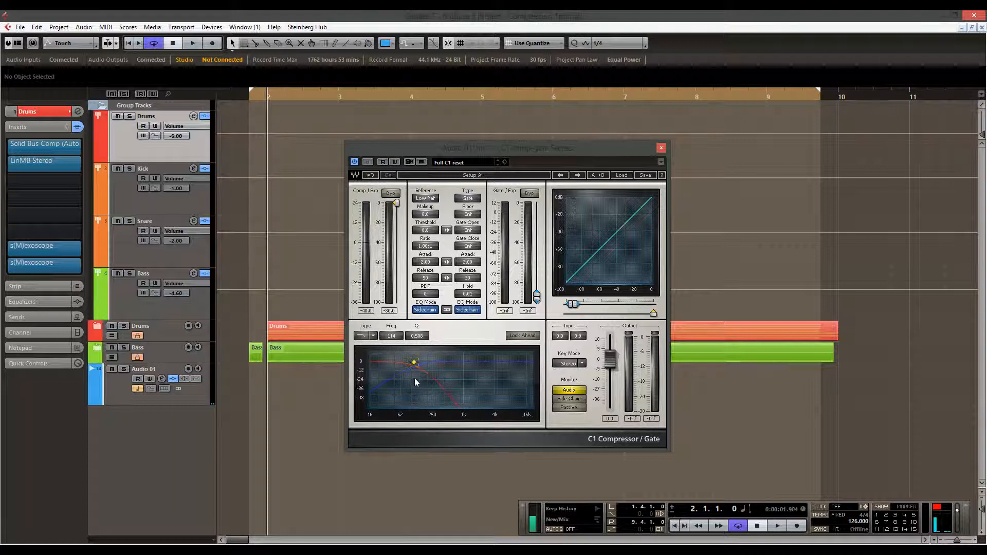
drag(415, 362, 400, 404)
drag(400, 375, 482, 236)
Step: Switch the C1's monitoring to Side Chain and back to Audio, and return both EQ modes to Wideband
click(576, 399)
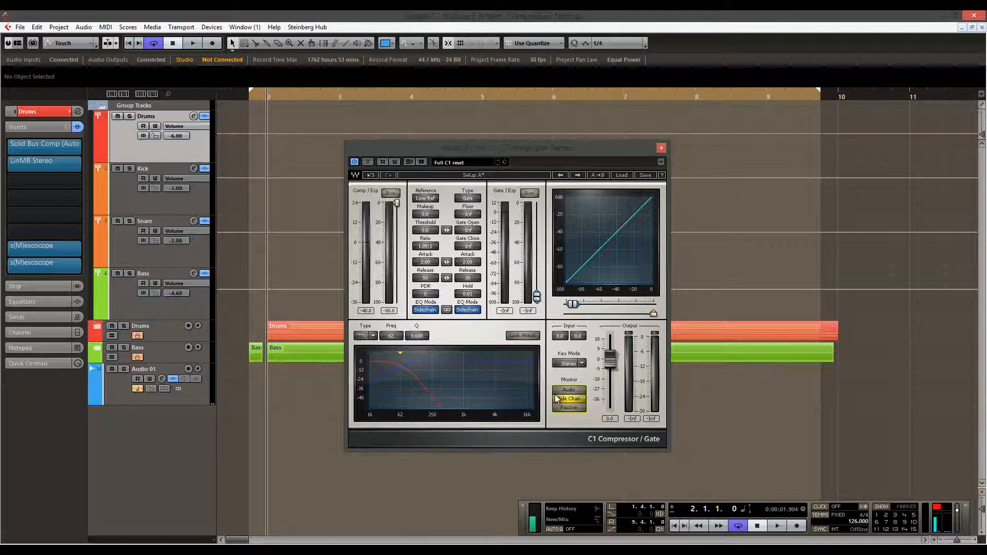
click(575, 390)
click(430, 310)
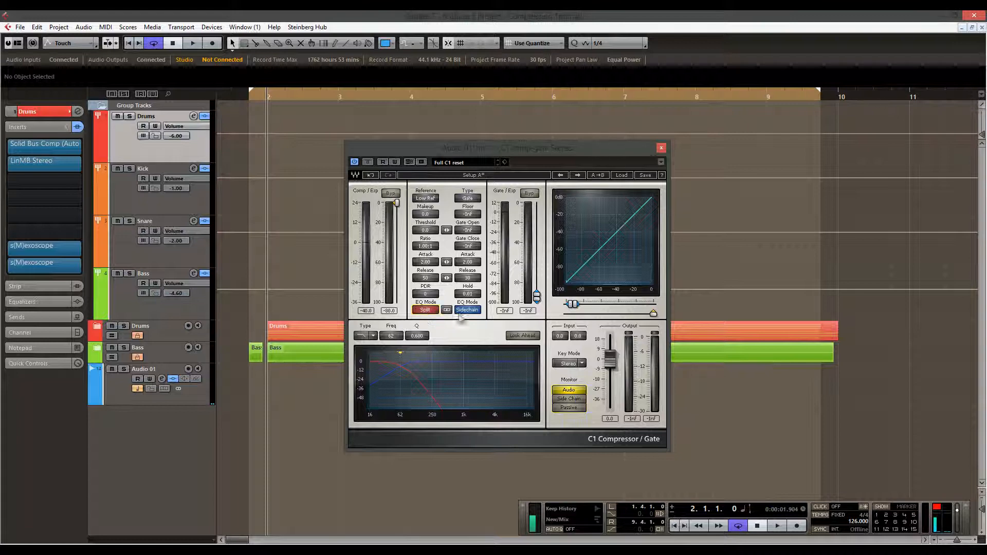
click(424, 310)
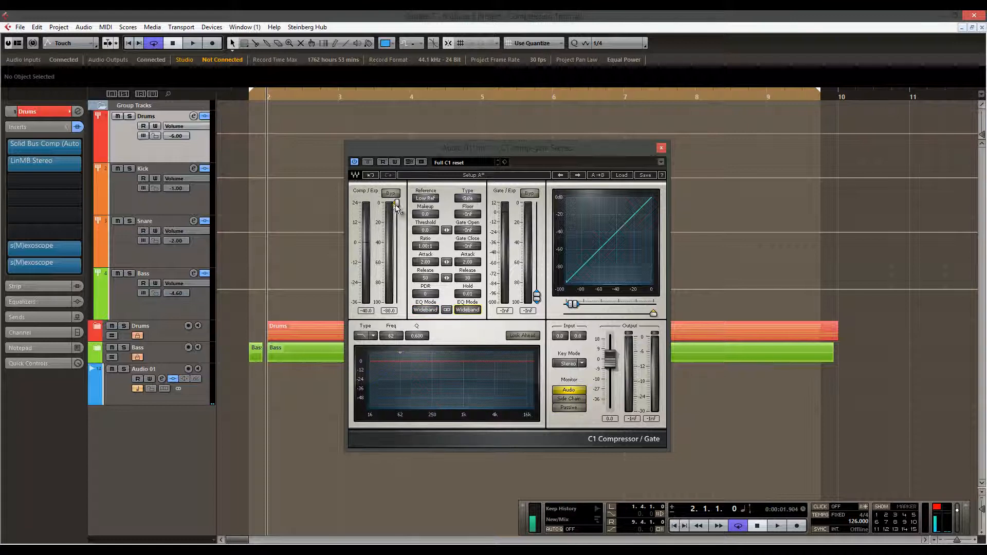
Step: Lower the C1 compressor's threshold to about -44.4 and change its ratio to 0.50:1
mouse_move(396, 203)
mouse_down()
mouse_move(397, 276)
mouse_move(398, 258)
mouse_up()
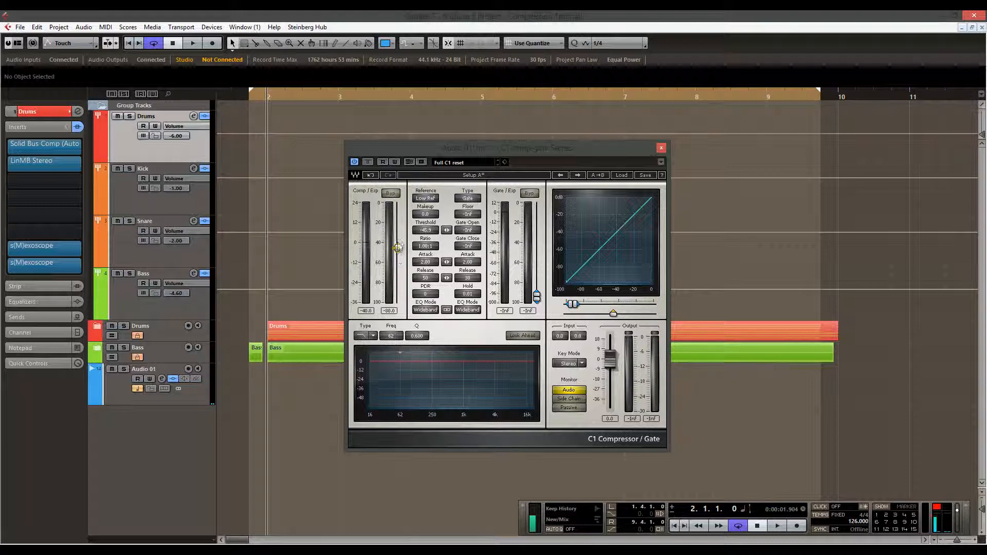
drag(398, 247, 397, 237)
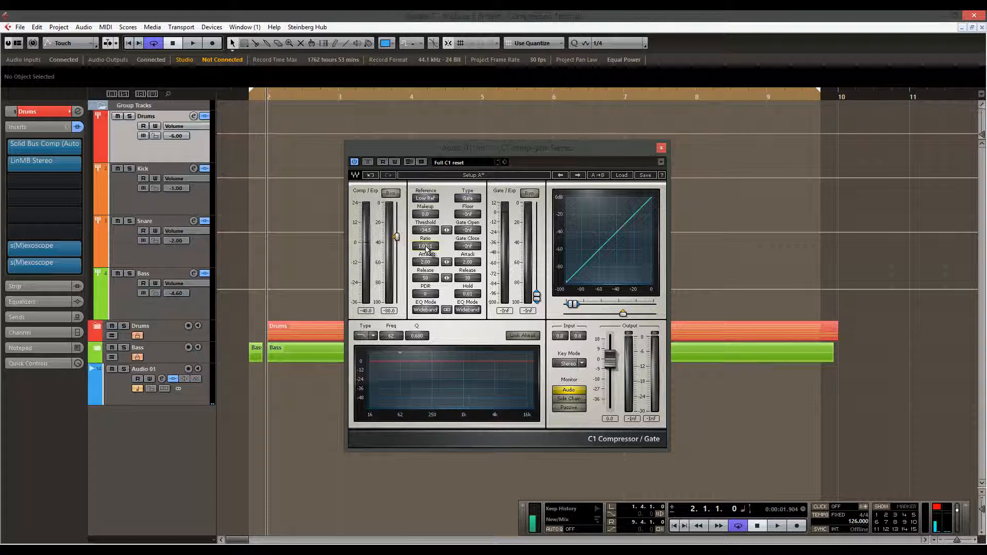
drag(432, 247, 428, 368)
drag(428, 255, 436, 379)
drag(397, 239, 399, 250)
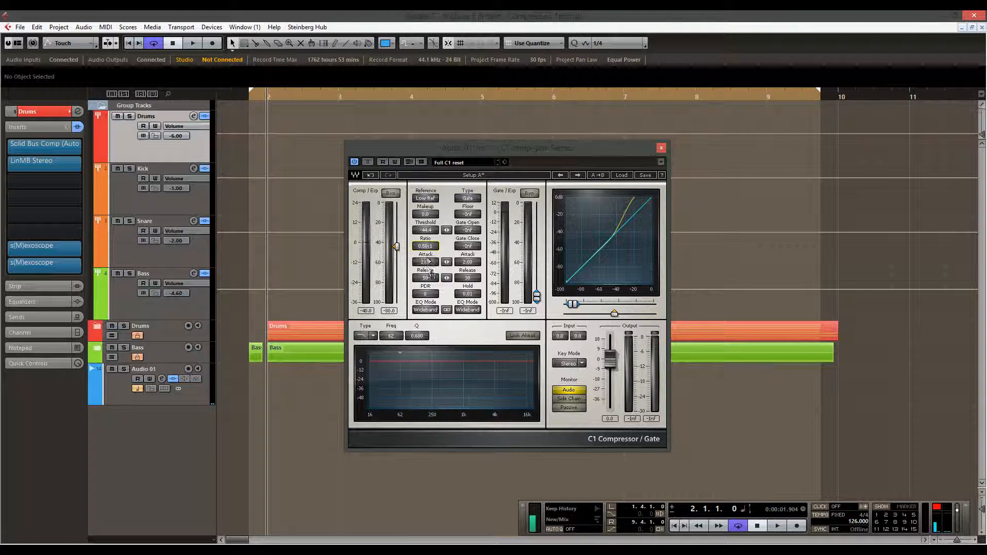
Step: Sweep the C1 compressor's ratio between its extremes, including -5.00:1, and compare the resulting transfer curves
drag(427, 245, 428, 201)
drag(430, 254, 427, 132)
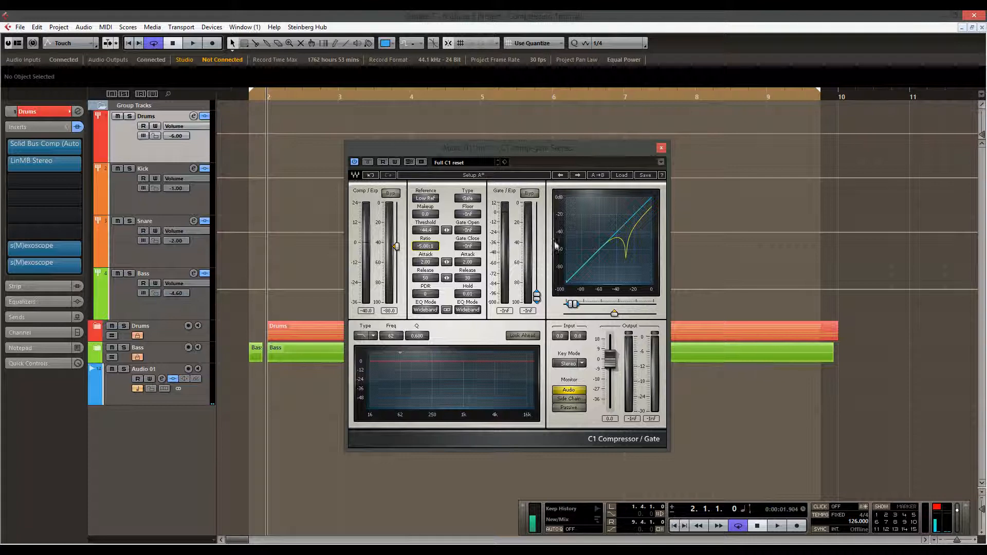
drag(429, 248, 425, 384)
drag(428, 247, 431, 139)
drag(426, 246, 436, 327)
Step: Set the C1 compressor's attack to 0.75, release to about 337 and PDR to about 47, and close its window
drag(426, 262, 431, 293)
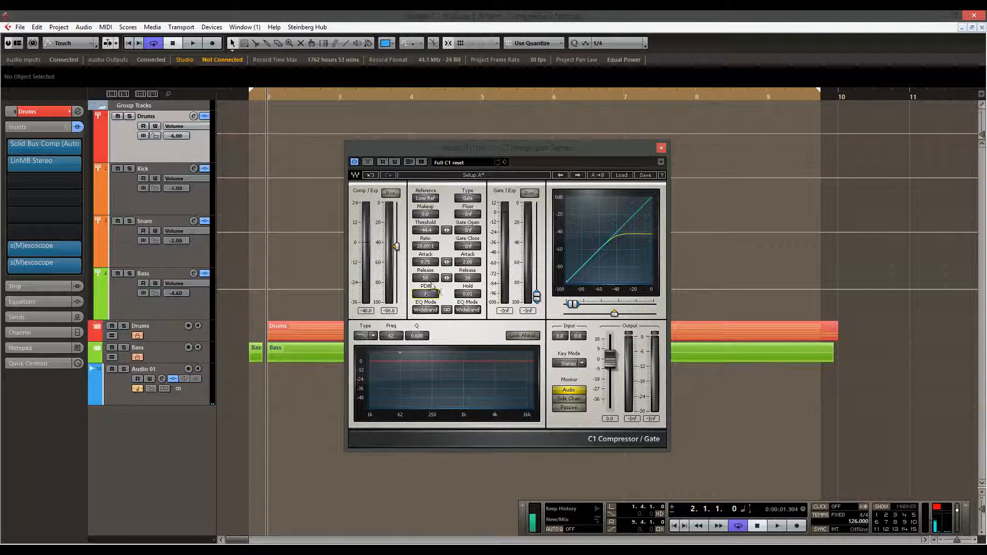
drag(430, 280, 433, 248)
drag(428, 278, 437, 201)
drag(427, 291, 430, 296)
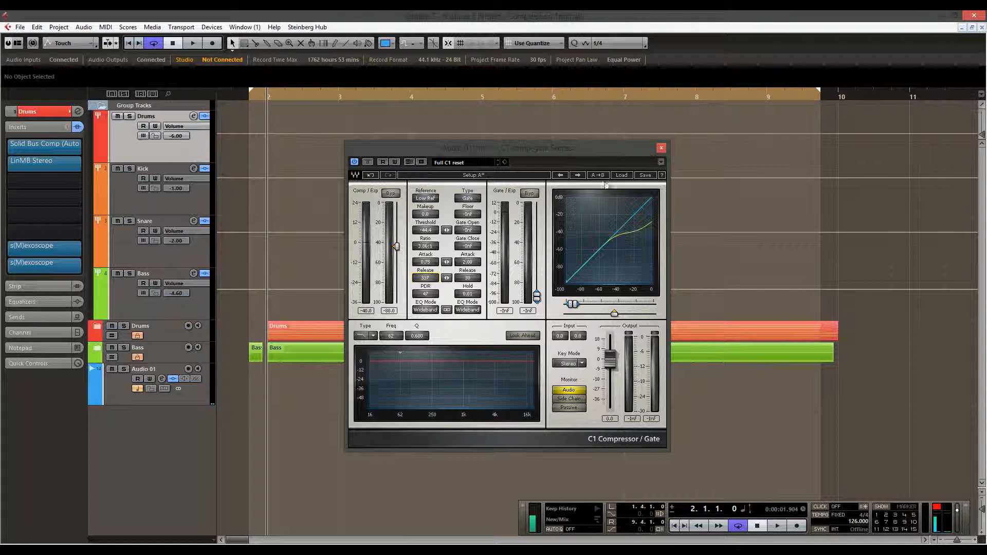
click(662, 149)
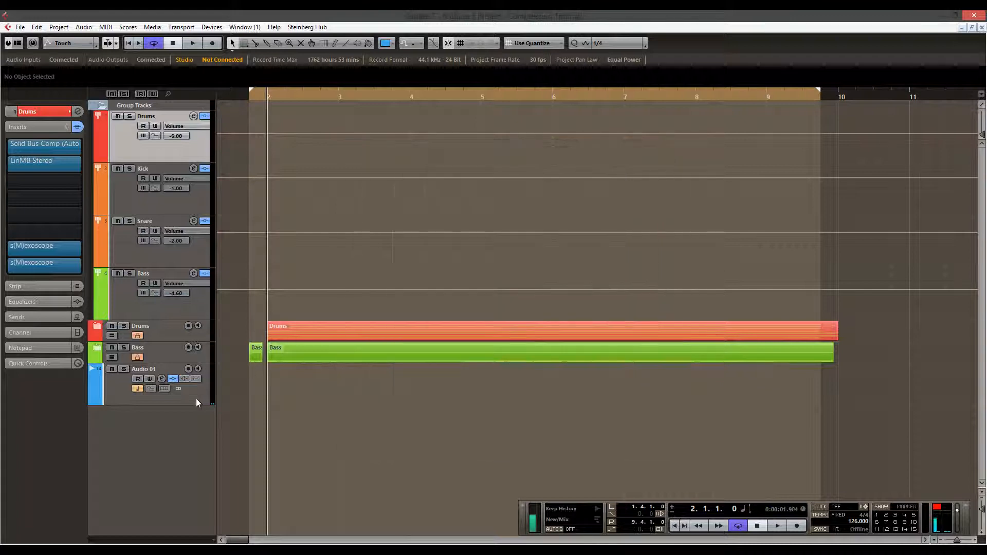
Step: Open Audio 01's Compressor insert, turn off soft knee, and set threshold to -32.1, ratio 7.11, make-up 8.6 and attack 21.1
click(192, 399)
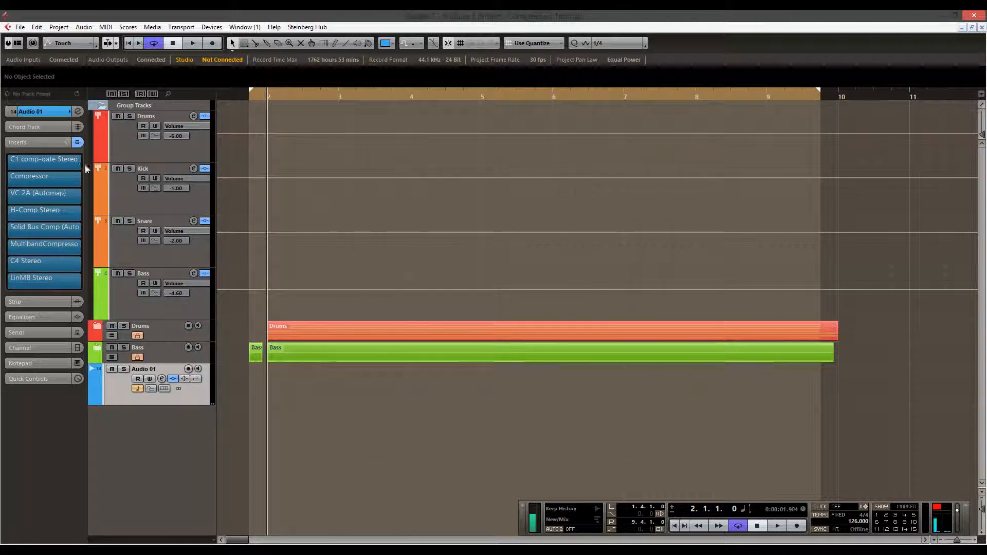
click(60, 176)
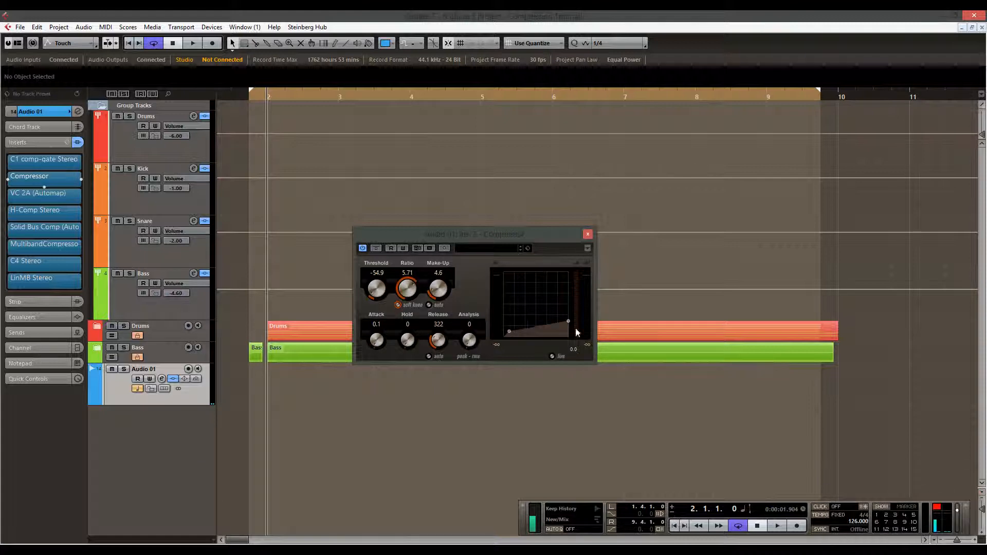
drag(575, 328, 568, 315)
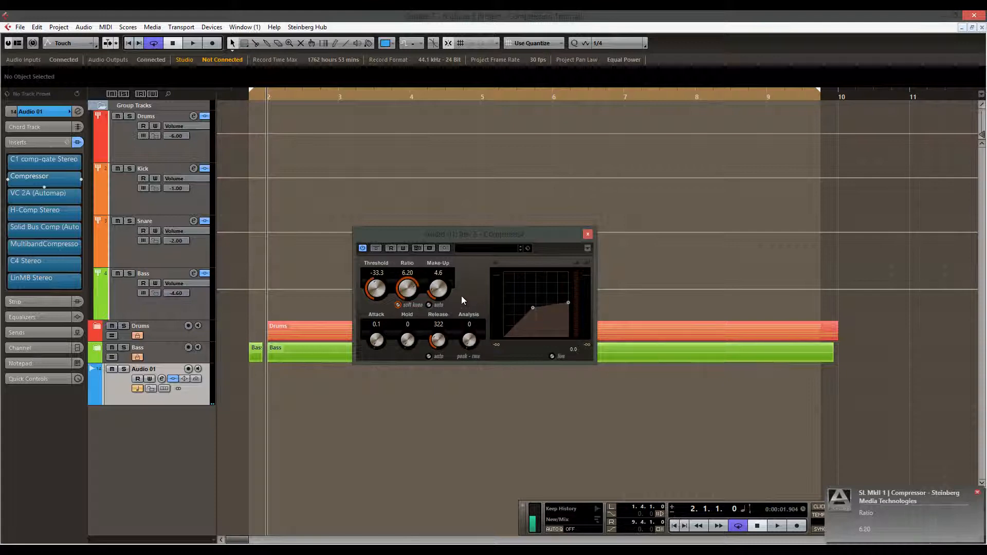
click(405, 306)
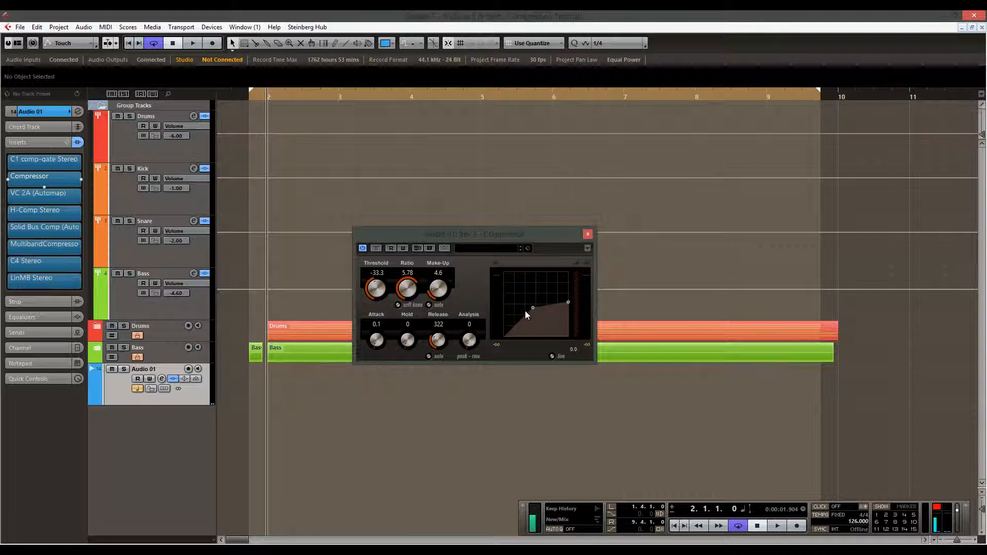
drag(533, 308, 533, 326)
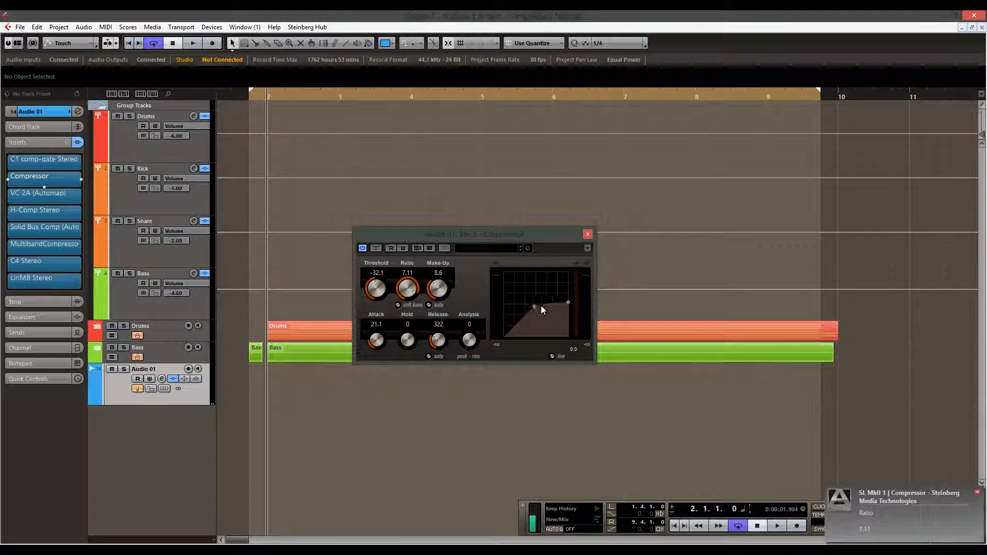
Step: Toggle the stock Compressor's soft knee, lower its make-up to about 7.6, and switch automatic make-up on and off
click(398, 305)
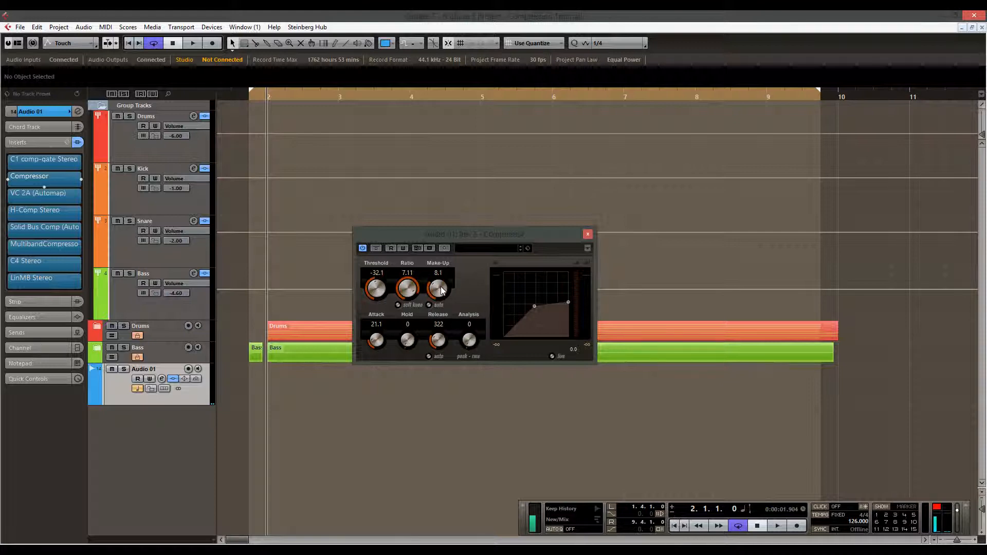
click(428, 305)
click(429, 305)
click(429, 305)
click(428, 305)
Step: Toggle the Compressor's automatic release and set its release time to 282
click(431, 357)
click(430, 356)
click(429, 356)
scroll(410, 345, up, 5)
click(410, 326)
click(441, 325)
Step: Adjust the Compressor's hold and peak/RMS analysis, finish with both at 0, and close its window
drag(406, 339, 403, 343)
drag(469, 354, 474, 364)
drag(471, 335, 473, 339)
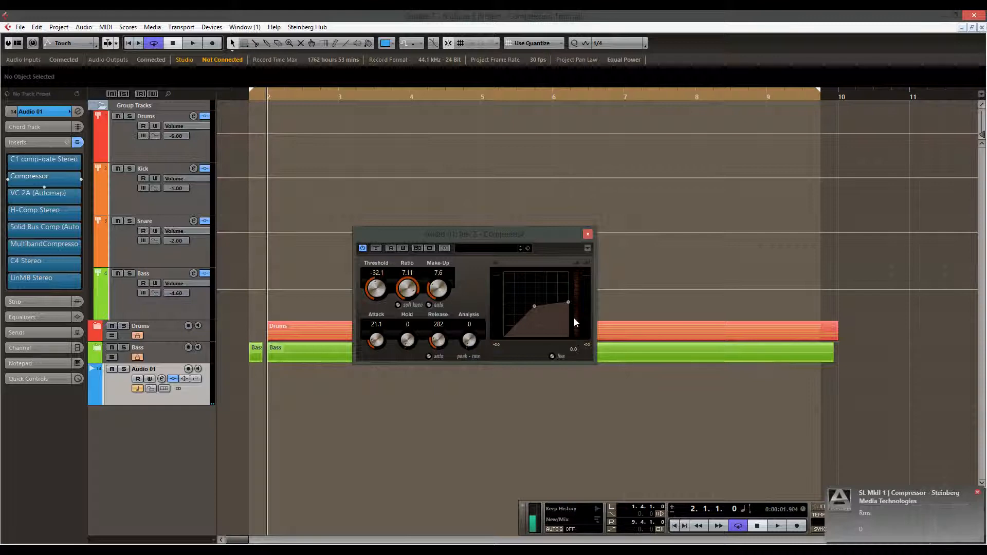
click(588, 234)
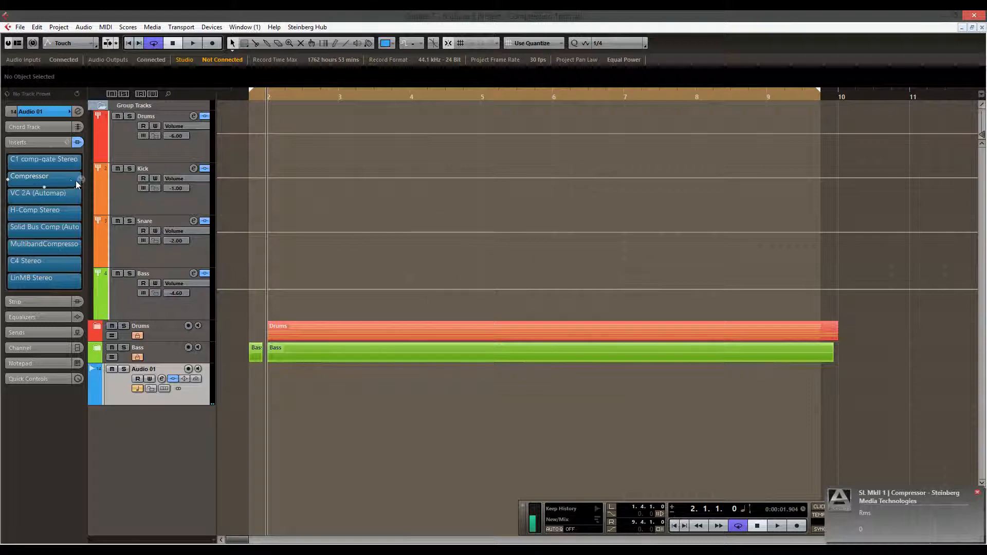
Step: Open Audio 01's VC 2A insert and review the Native Instruments plug-ins available for its slot, keeping VC 2A
click(63, 191)
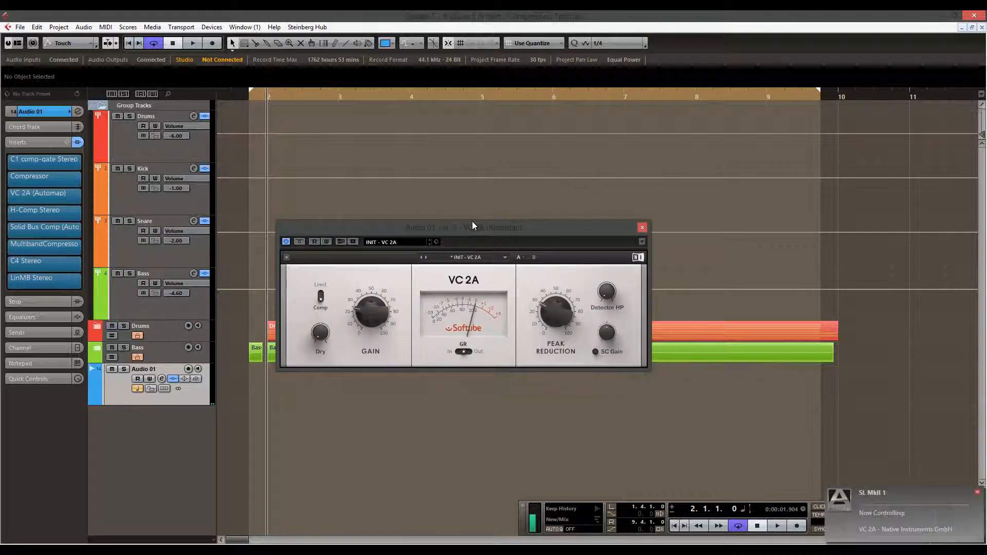
click(81, 197)
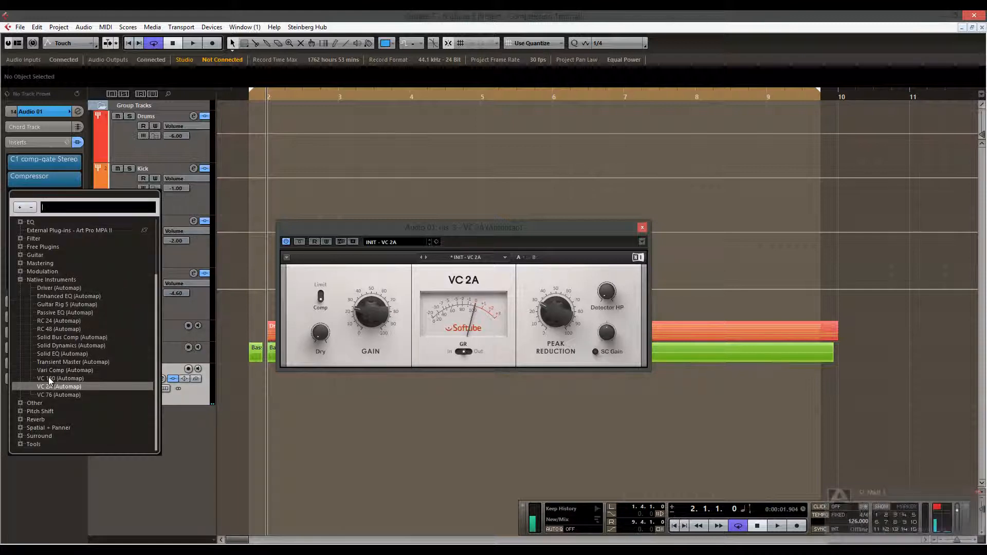
click(93, 385)
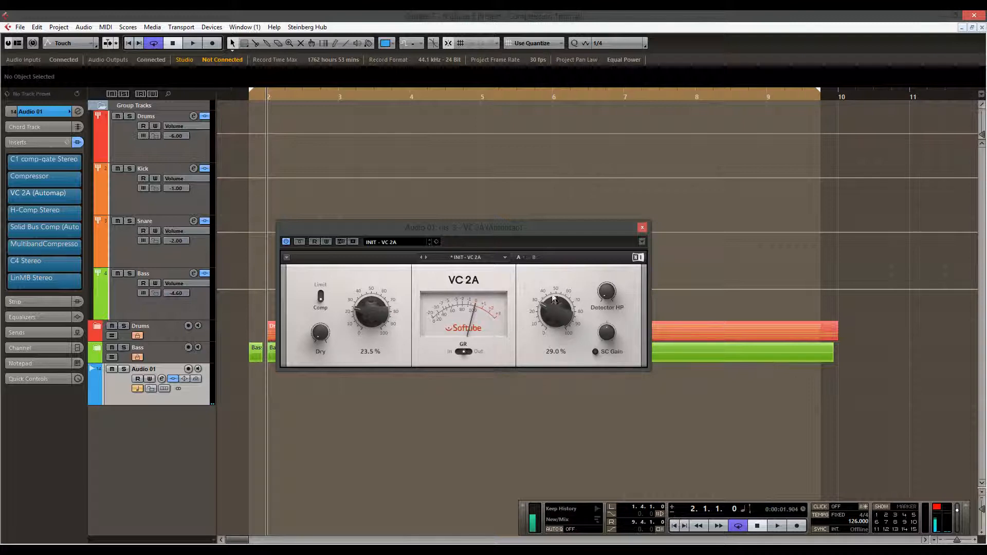
click(80, 198)
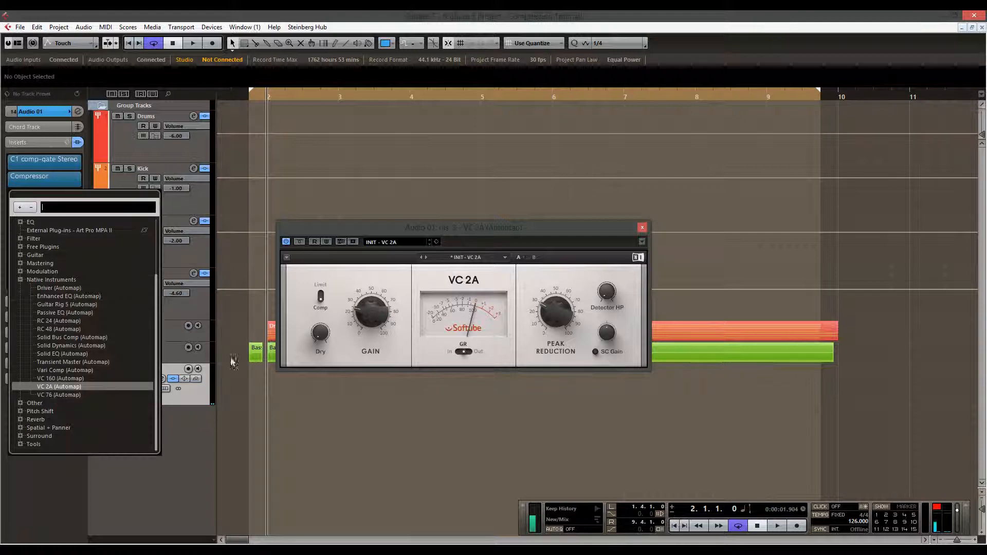
click(463, 227)
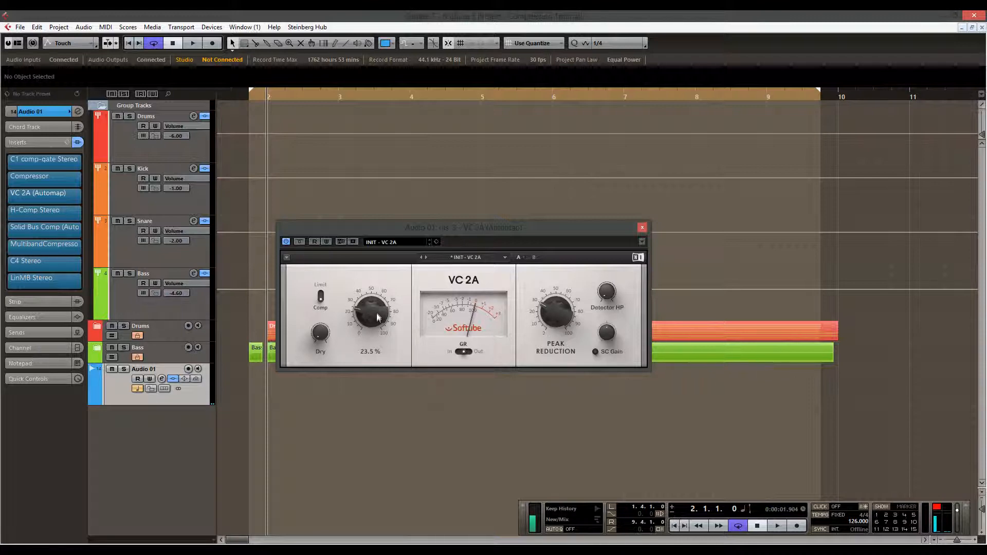
Step: Set the VC 2A's gain to 24.5% and its peak reduction to 31.0%
drag(376, 312, 376, 308)
drag(373, 303, 381, 366)
mouse_move(559, 291)
mouse_down()
mouse_move(562, 239)
mouse_move(557, 297)
mouse_up()
mouse_move(376, 301)
drag(366, 312, 367, 305)
Step: Compare the VC 2A's Limit and Comp modes, finish on Comp, and close its window
click(321, 298)
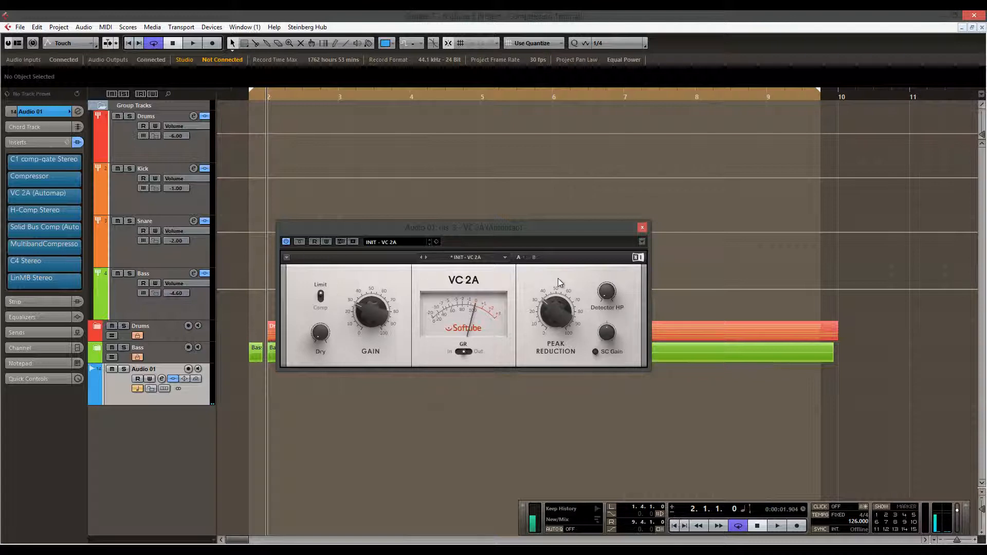
click(321, 294)
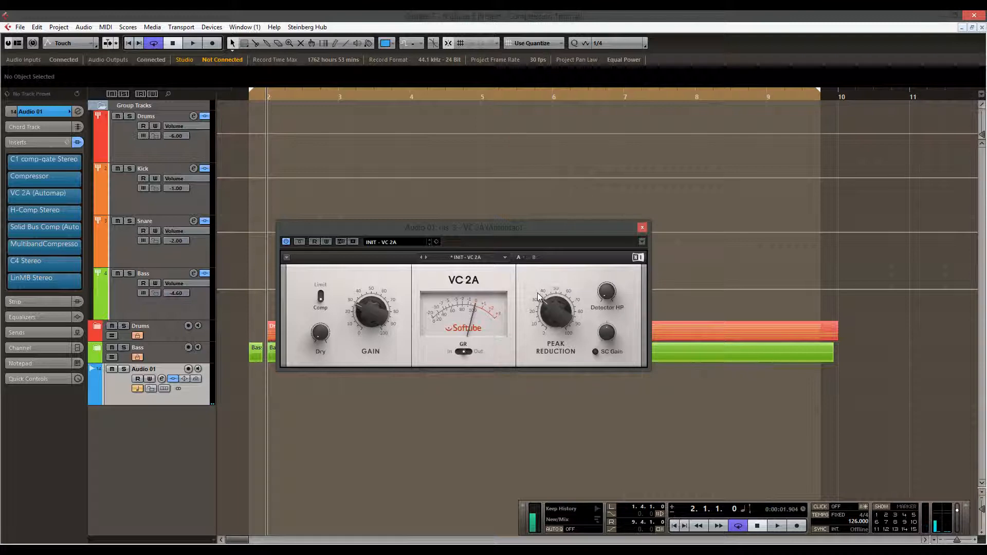
click(322, 295)
click(322, 295)
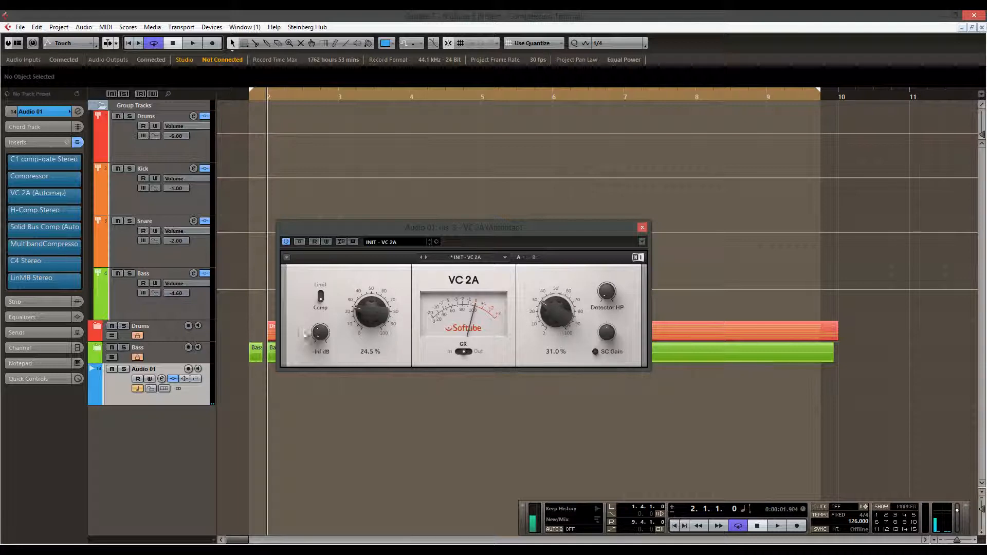
mouse_move(550, 312)
click(643, 228)
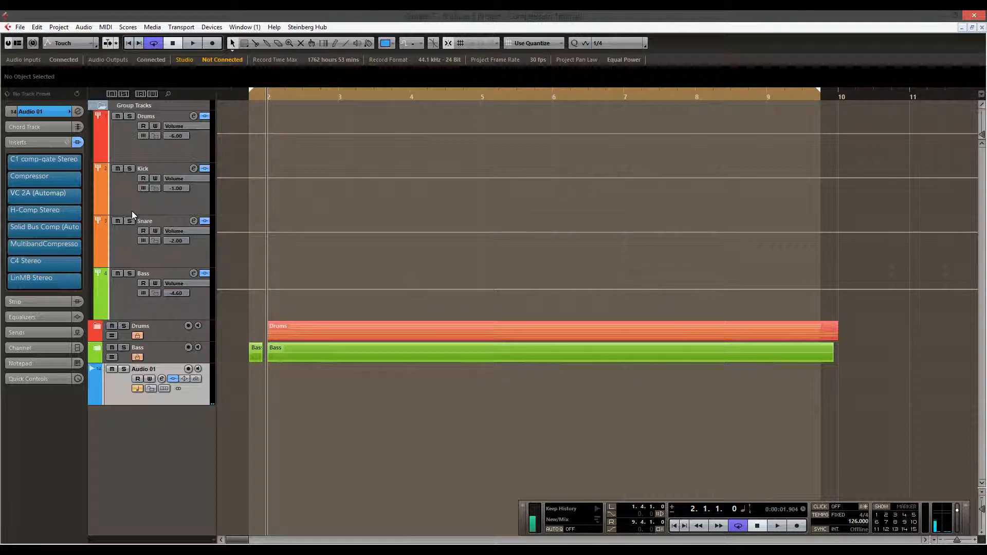
click(60, 194)
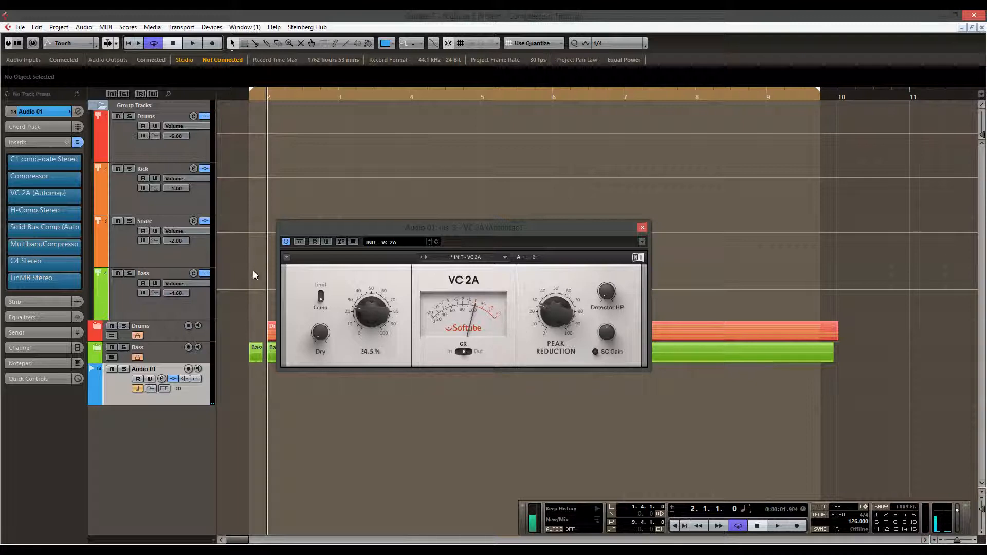
click(643, 228)
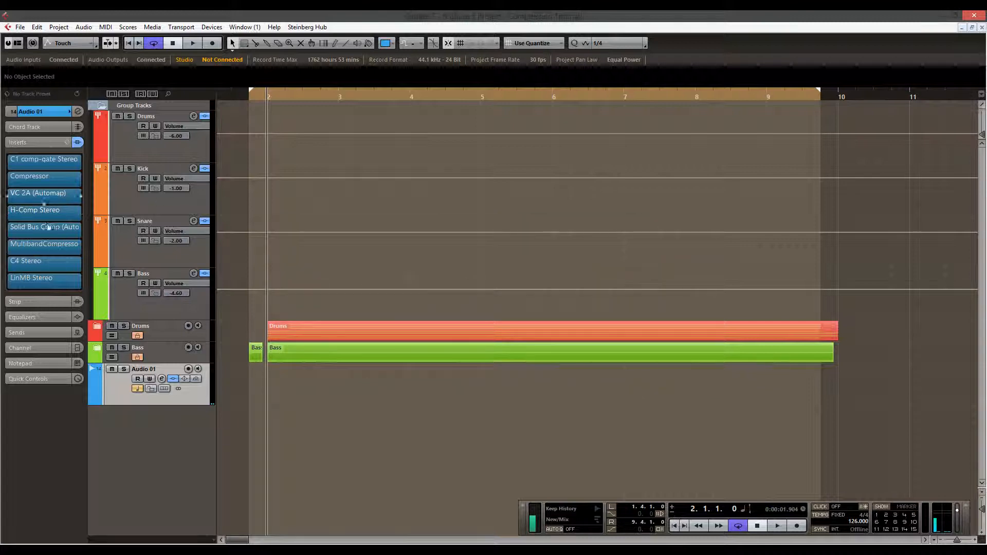
Step: Open Audio 01's H-Comp Stereo insert, reposition its window, and lower the threshold to around the middle of its range
click(53, 213)
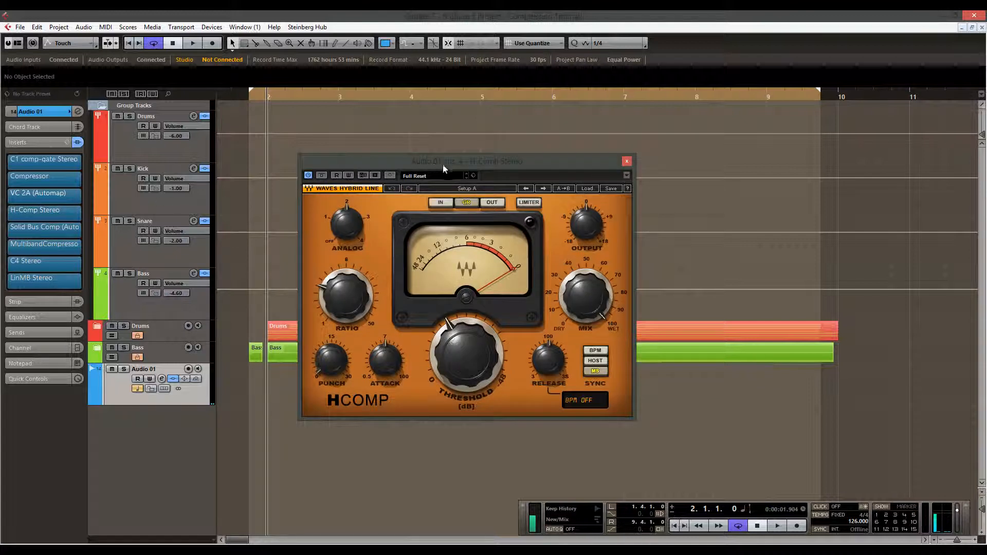
drag(443, 165, 442, 173)
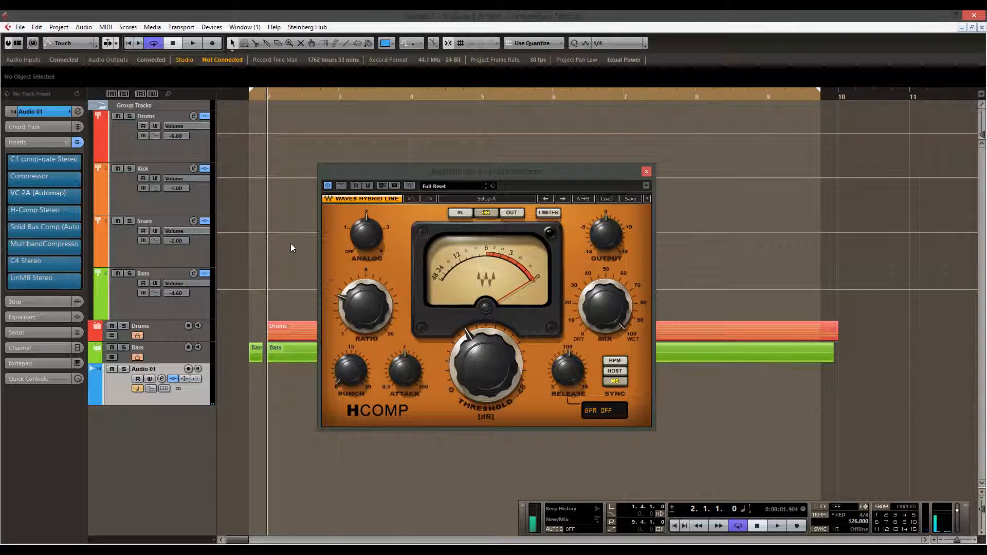
mouse_move(482, 351)
mouse_move(368, 307)
mouse_move(479, 350)
drag(476, 363, 477, 342)
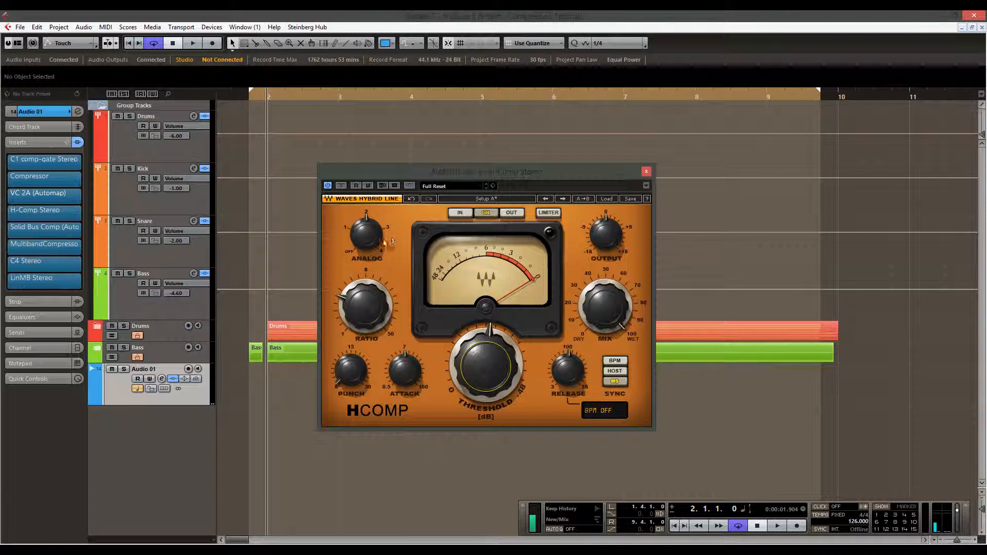
Step: Set H-Comp's analog character to 4 and sync its release to the host tempo after trying the BPM option
drag(371, 235, 363, 248)
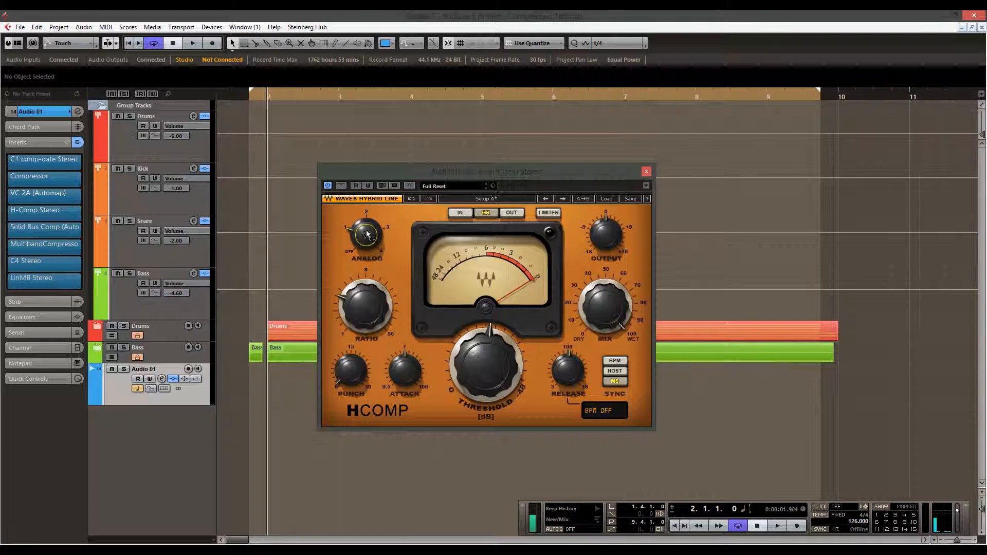
drag(366, 236, 366, 174)
drag(574, 378, 570, 333)
click(621, 373)
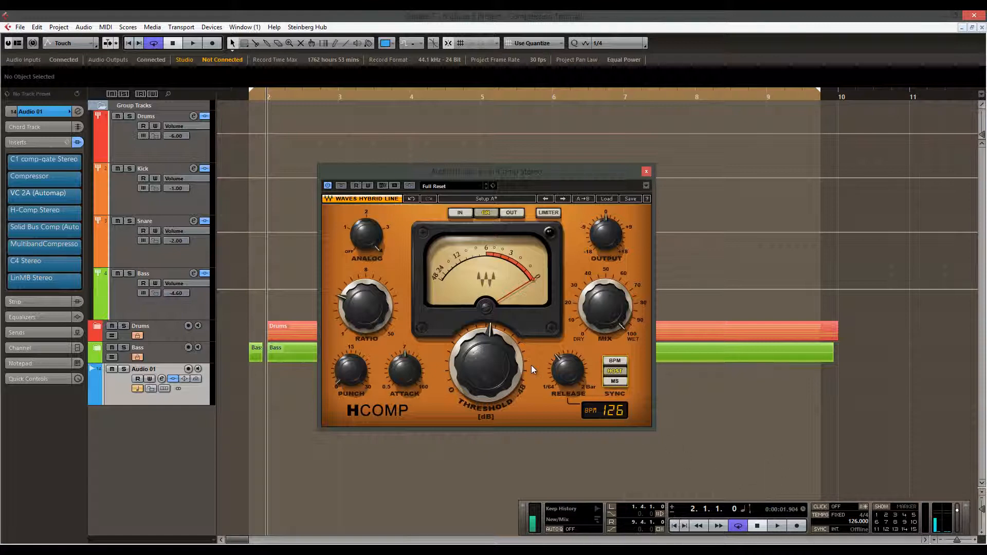
click(613, 361)
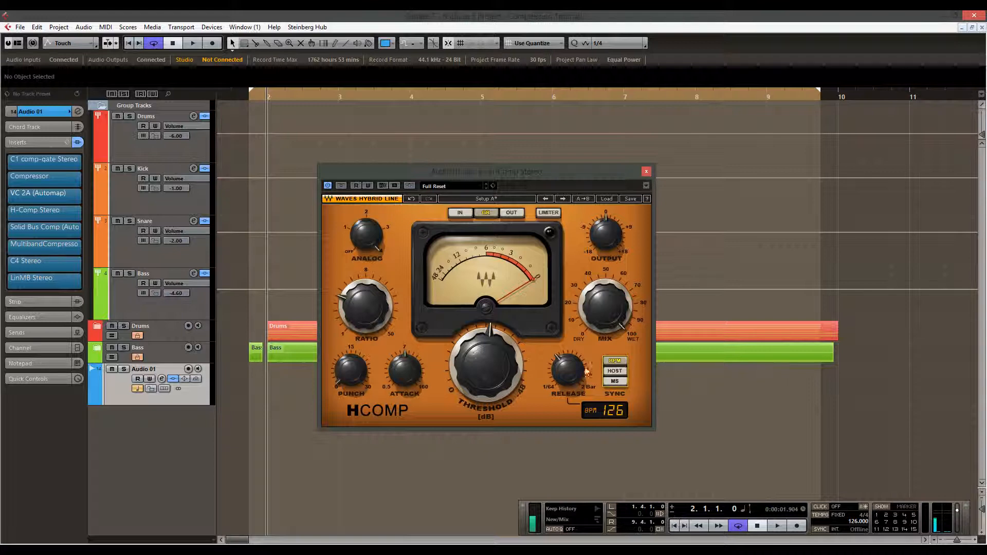
click(613, 371)
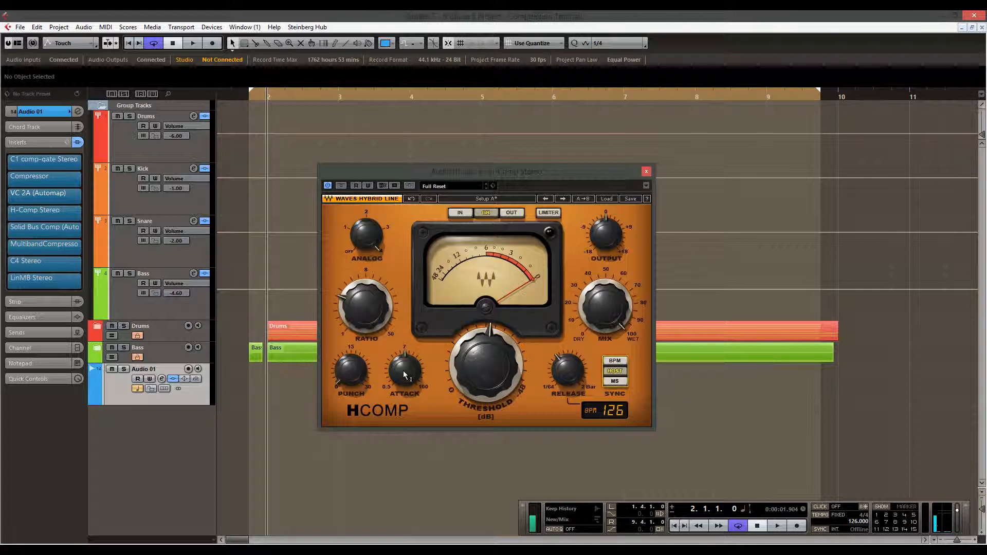
Step: Sweep H-Comp's punch and ratio through their ranges and return both to their starting positions
click(355, 377)
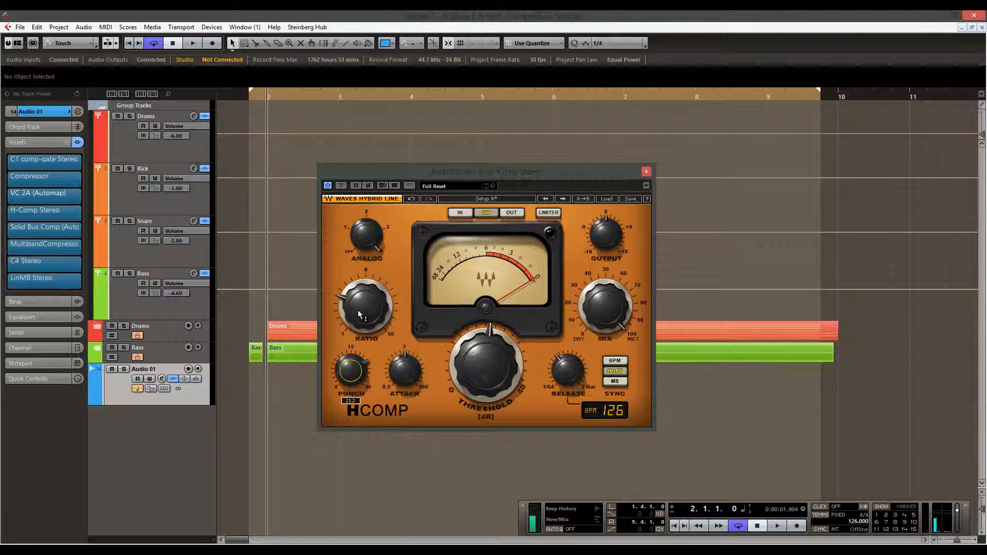
mouse_move(359, 312)
mouse_down()
mouse_move(359, 347)
mouse_move(367, 242)
mouse_up()
mouse_move(369, 196)
mouse_down()
mouse_move(378, 336)
mouse_move(391, 166)
mouse_move(383, 325)
mouse_move(358, 325)
mouse_move(353, 258)
mouse_move(357, 448)
mouse_up()
mouse_move(356, 375)
mouse_down()
mouse_move(368, 521)
mouse_move(371, 455)
mouse_move(368, 554)
mouse_up()
mouse_move(357, 375)
mouse_down()
mouse_move(359, 289)
mouse_move(366, 381)
mouse_up()
Step: Lower H-Comp's dry/wet mix to about 39.2, return it to 100, and close the plug-in window
drag(612, 310, 623, 191)
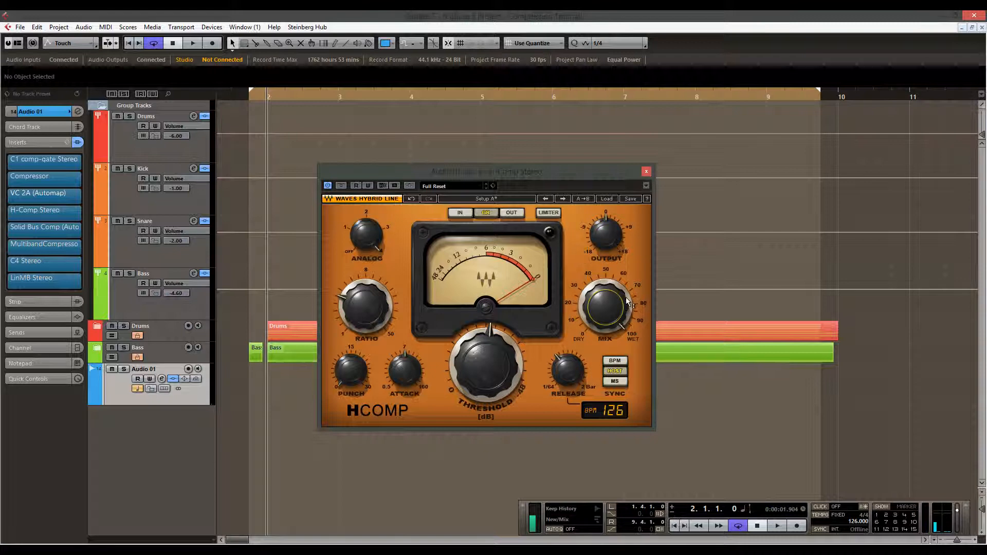
mouse_move(610, 306)
mouse_down()
mouse_move(613, 397)
mouse_move(603, 311)
mouse_up()
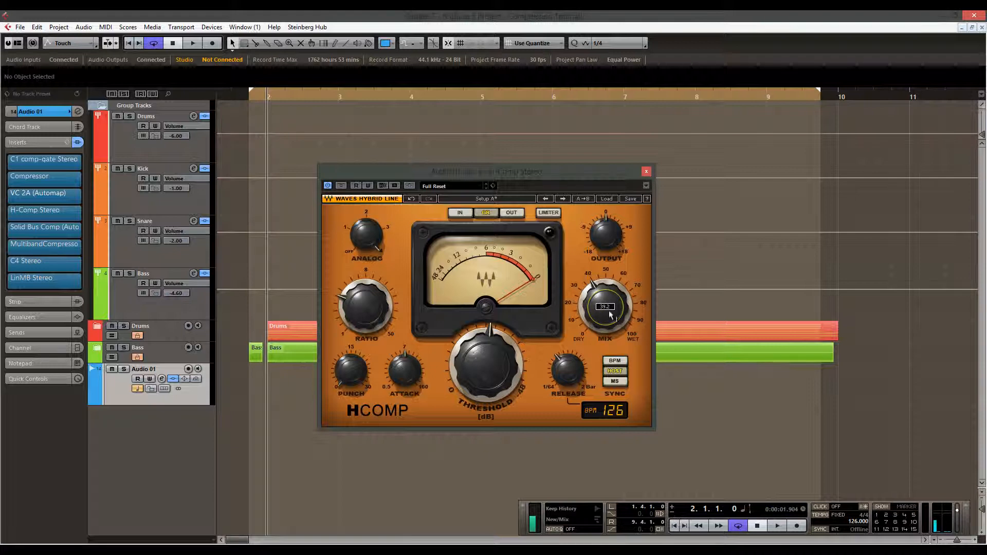
drag(610, 314, 605, 156)
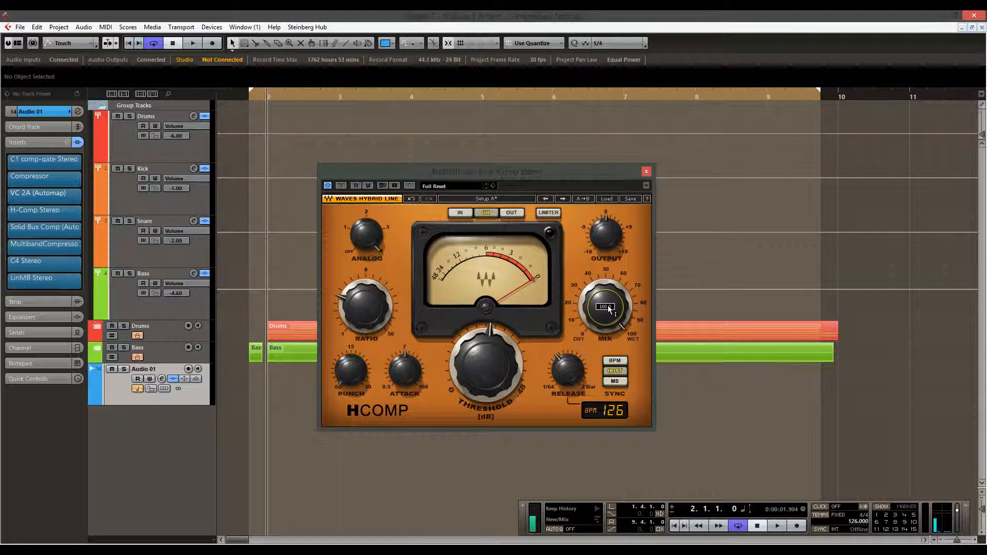
click(647, 171)
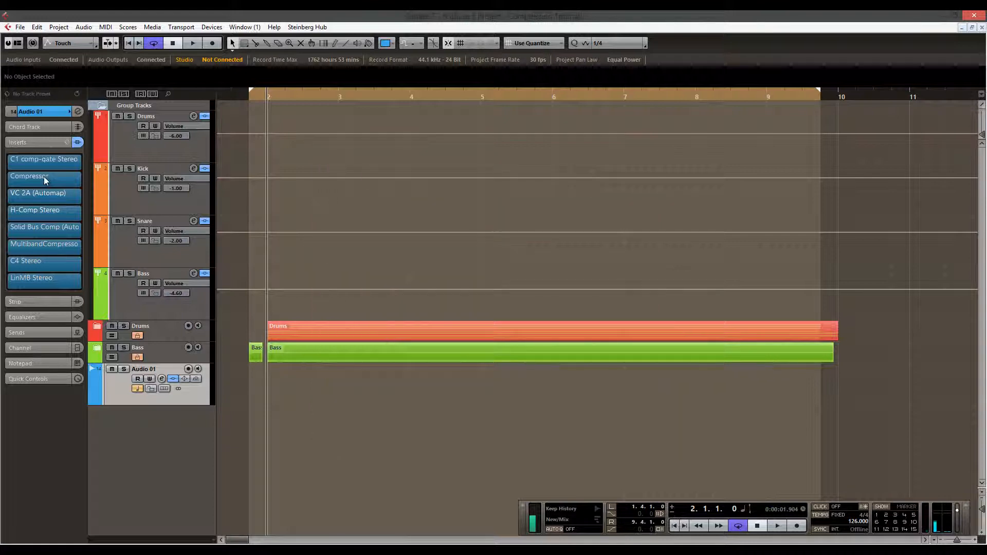
Step: Replace the H-Comp insert on Audio 01 with the VComp Stereo plug-in
drag(45, 188, 55, 216)
click(79, 212)
scroll(90, 416, down, 5)
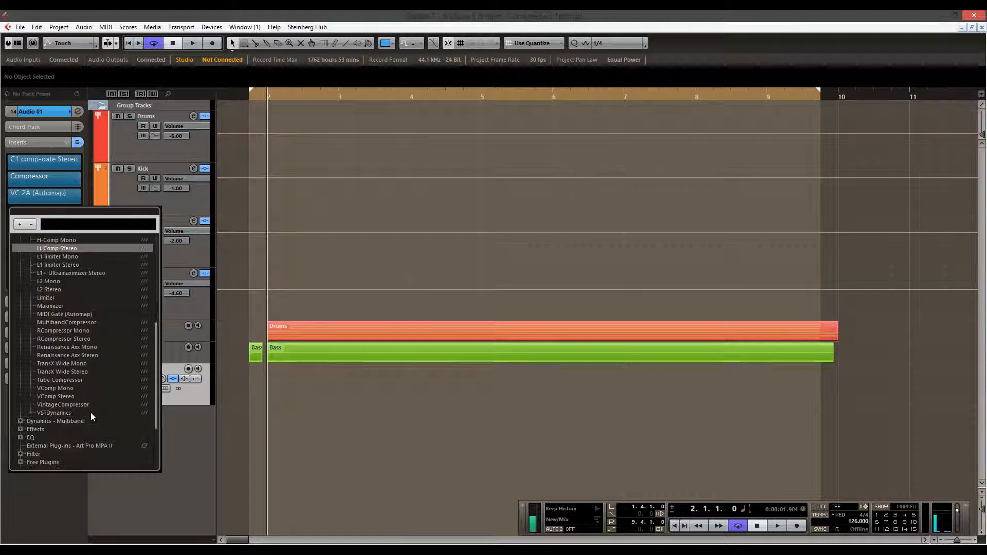
scroll(90, 413, up, 2)
click(63, 442)
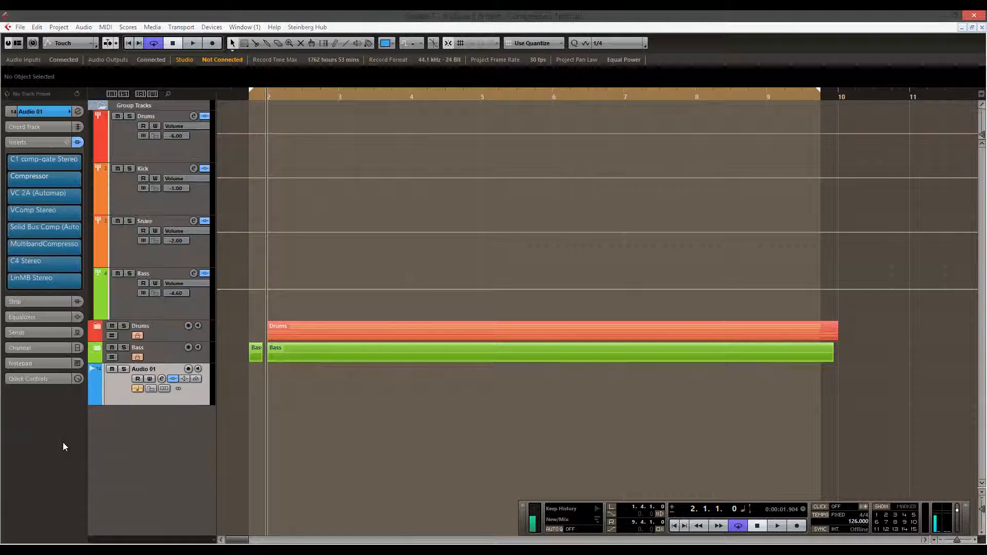
click(473, 316)
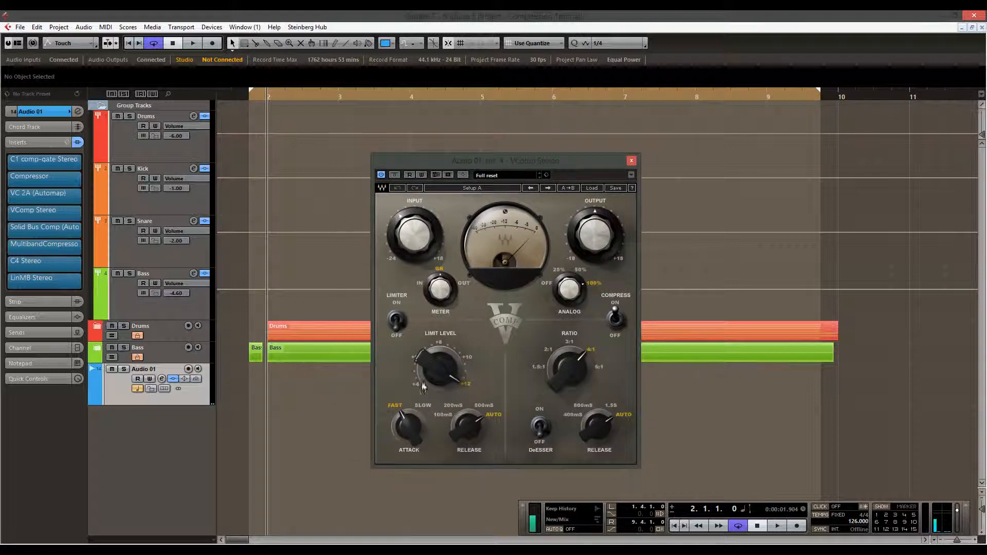
Step: Set the VComp's limit level to +10, toggle its limiter, and try the limiter's attack and release settings
click(397, 321)
drag(440, 367, 446, 445)
click(400, 319)
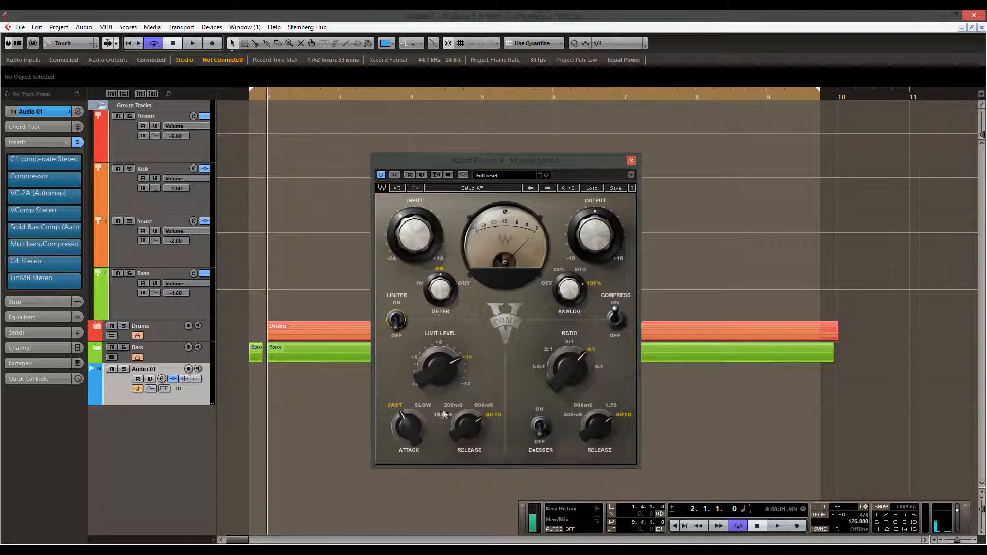
click(415, 424)
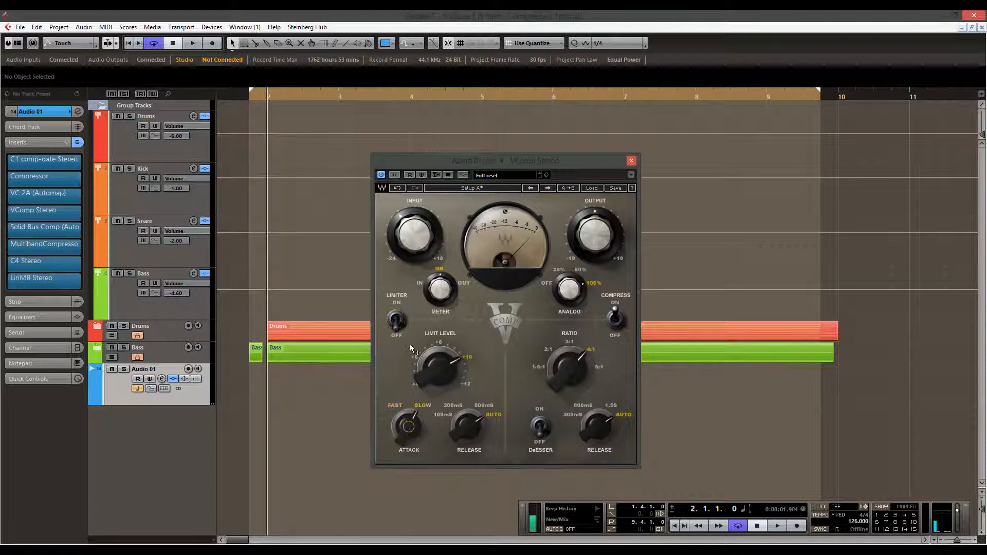
click(414, 423)
click(469, 427)
Step: Adjust the VComp's analog amount, toggle its de-esser, and close its window
click(569, 293)
drag(566, 250, 560, 174)
click(540, 426)
click(632, 161)
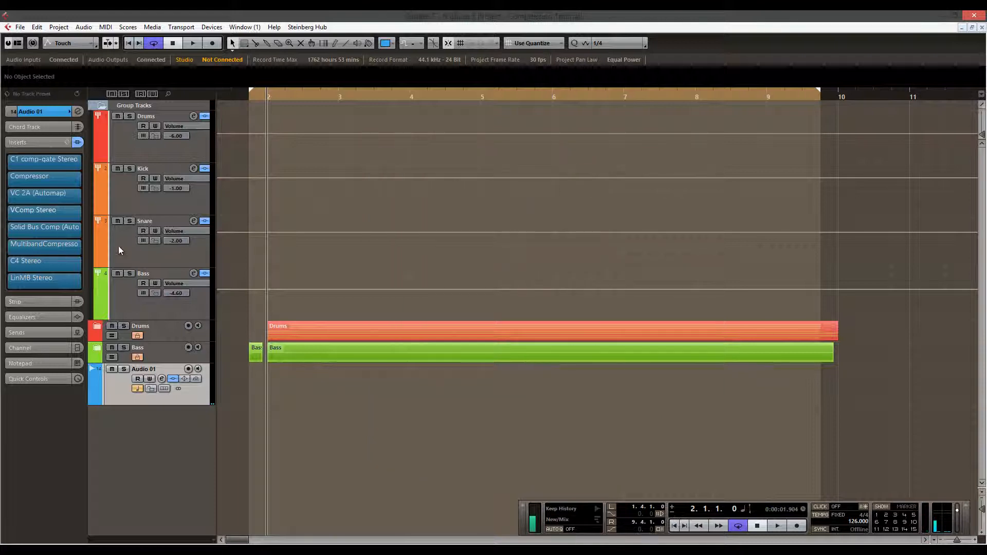
Step: Open Audio 01's Solid Bus Comp insert, adjust its threshold, and close its window
click(67, 233)
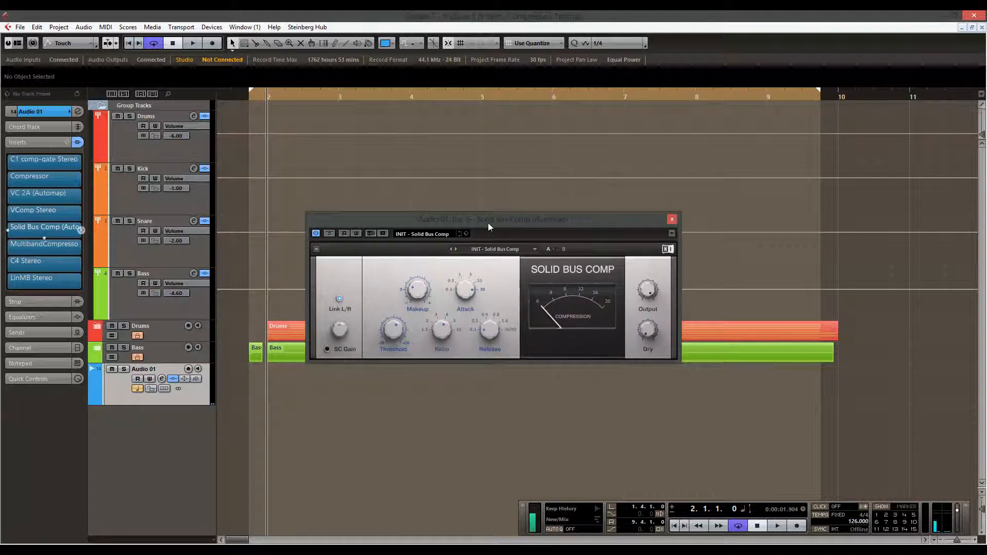
mouse_move(489, 227)
mouse_down()
mouse_move(498, 227)
mouse_move(485, 238)
mouse_up()
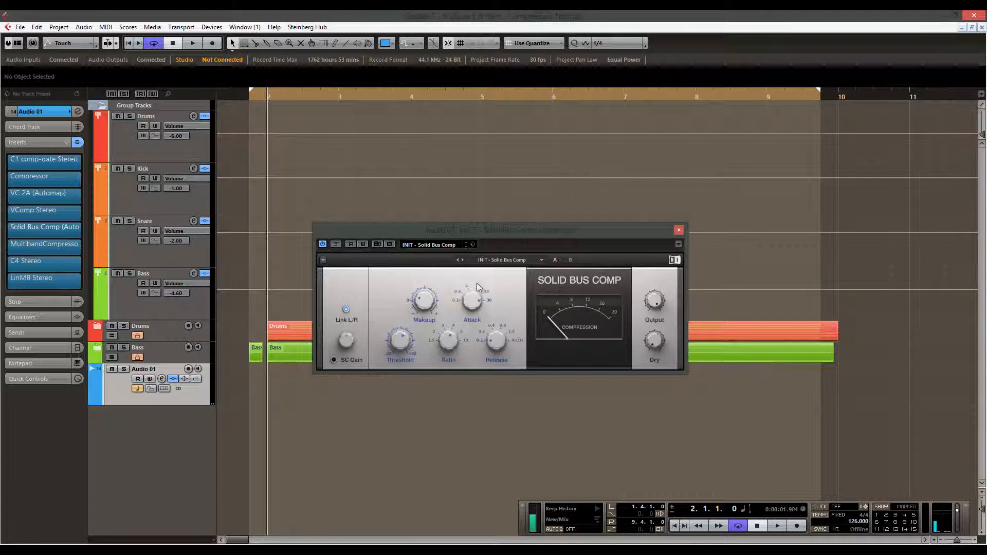
mouse_move(407, 340)
mouse_move(405, 345)
mouse_down()
mouse_move(404, 366)
mouse_move(402, 337)
mouse_up()
mouse_move(346, 346)
click(679, 230)
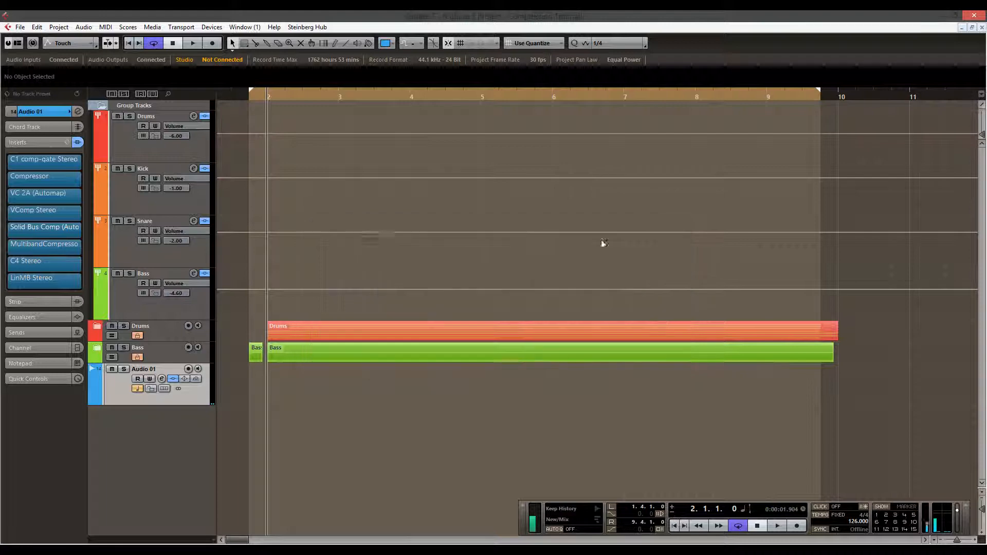
Step: Open Audio 01's MultibandCompressor and C4 Stereo inserts side by side, and briefly view the C1 comp-gate for comparison
click(60, 246)
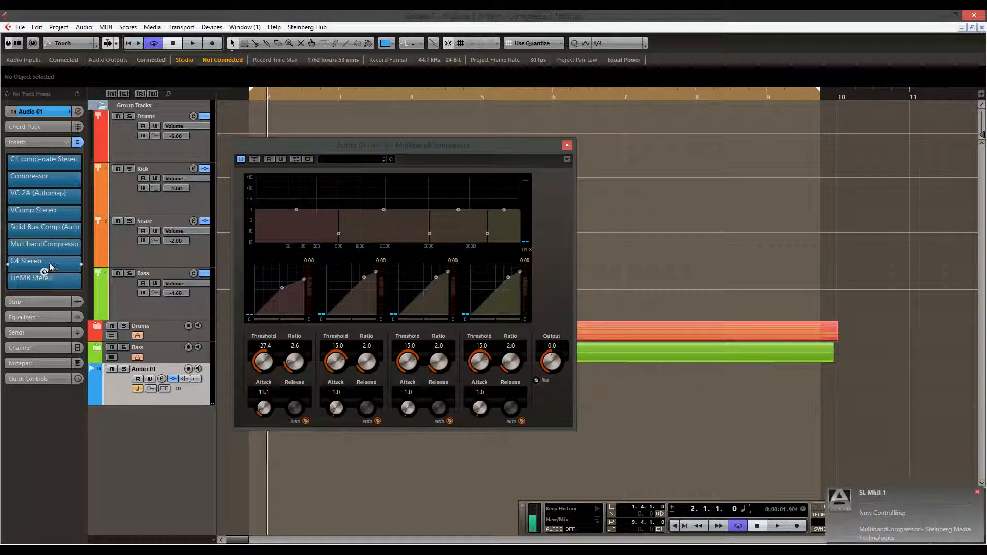
click(48, 262)
drag(465, 161, 793, 161)
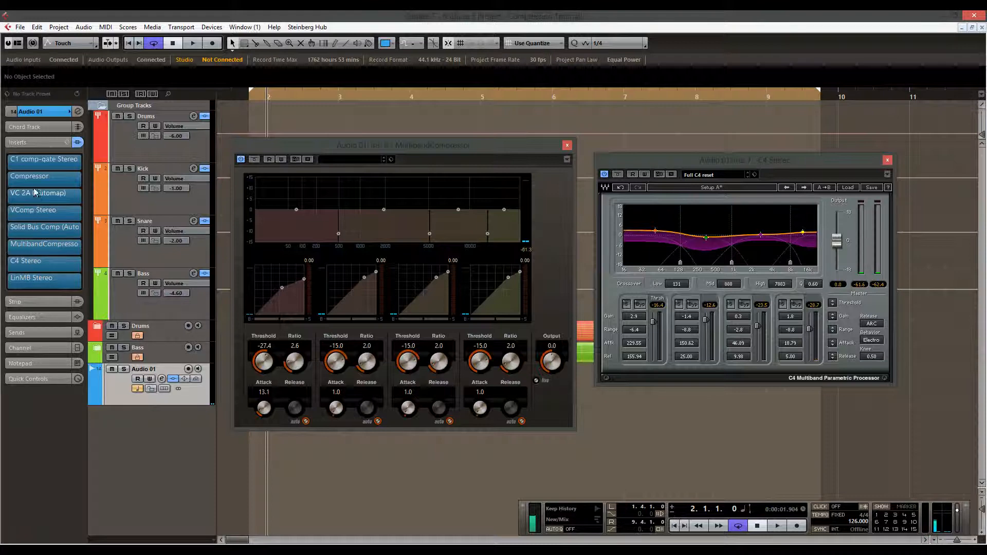
click(43, 161)
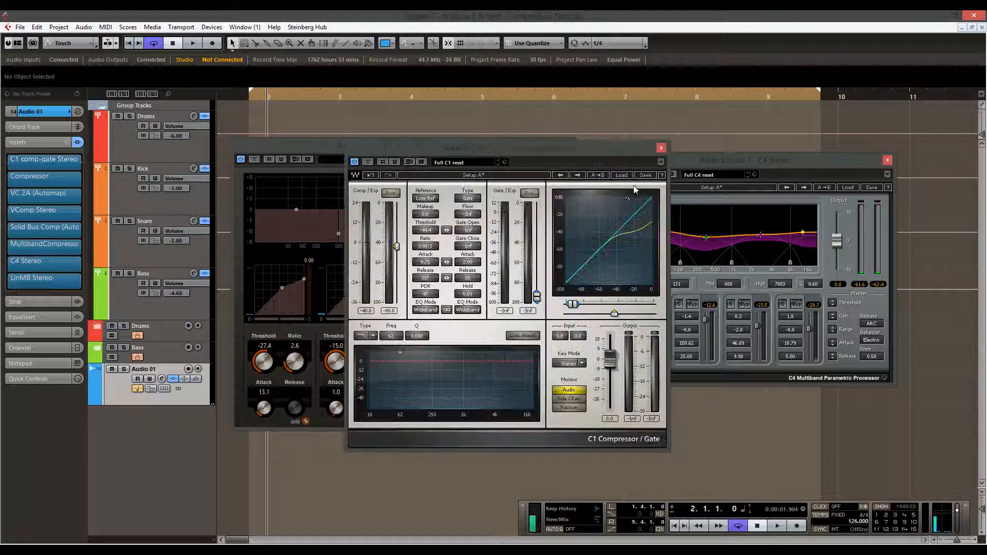
click(661, 149)
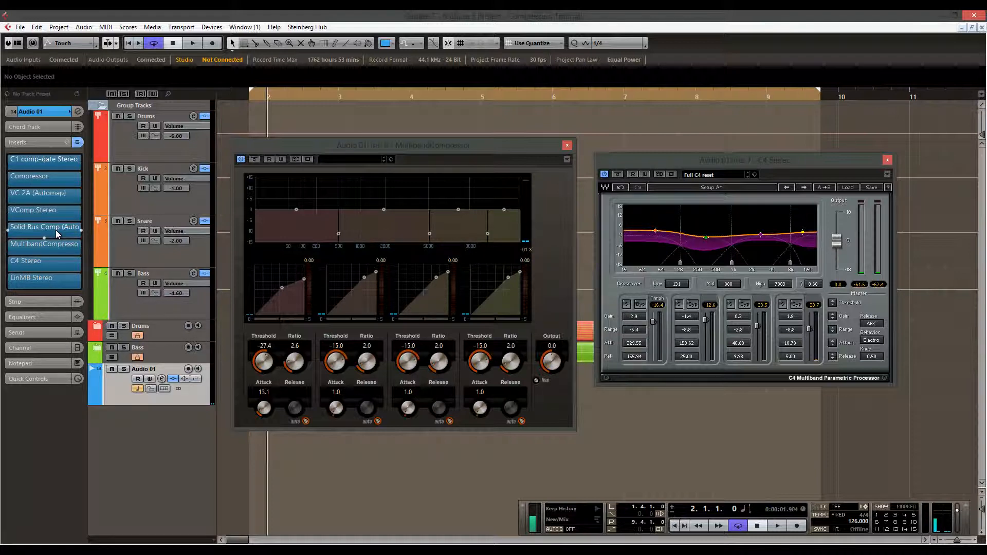
Step: Open Audio 01's LinMB Stereo insert, compare it with the MultibandCompressor and C4 windows, and close it
drag(370, 147, 406, 141)
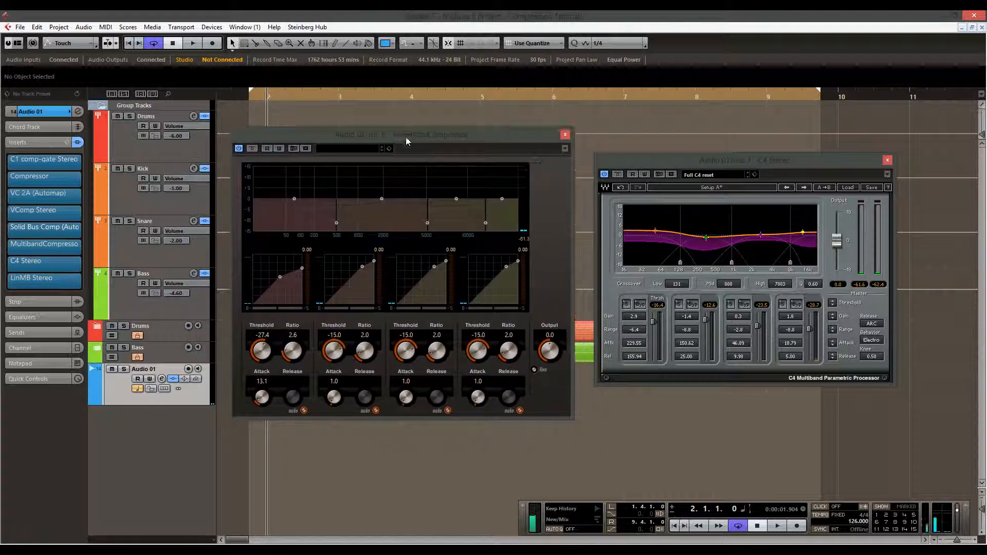
click(58, 277)
drag(502, 187, 559, 263)
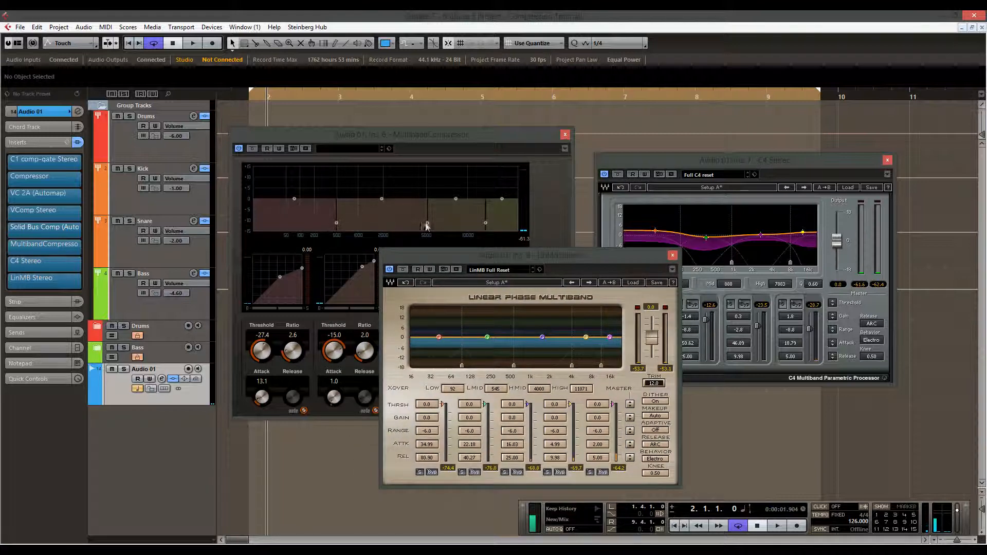
click(409, 137)
click(652, 159)
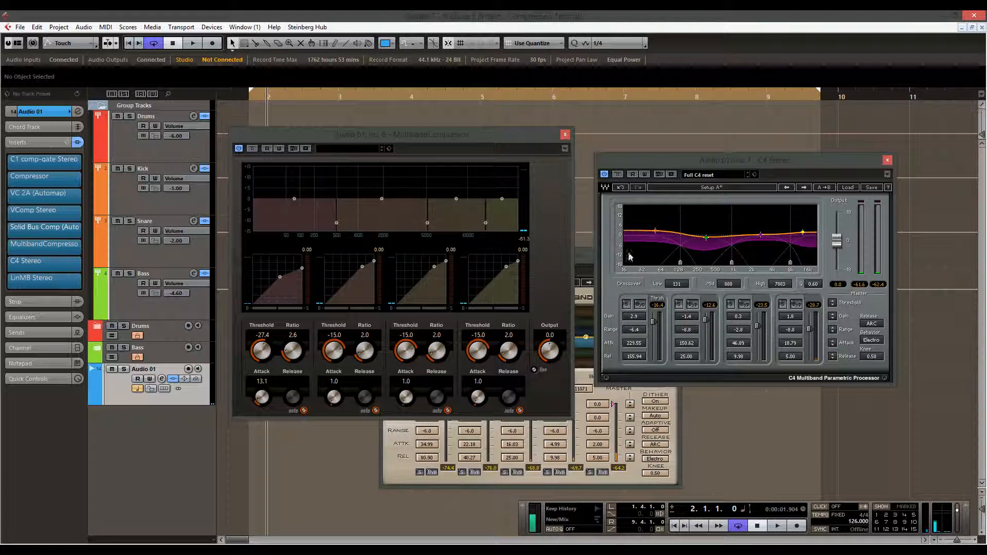
click(584, 266)
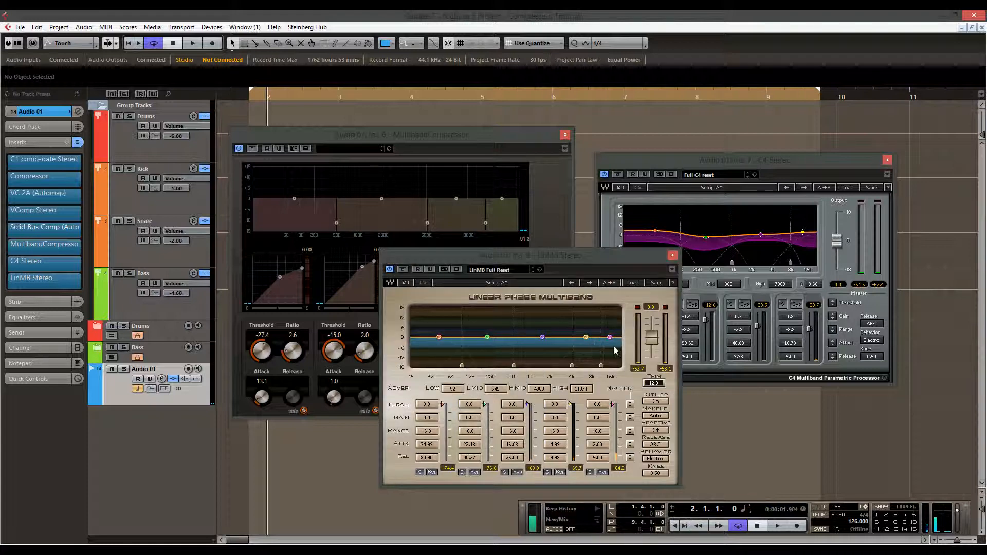
click(672, 256)
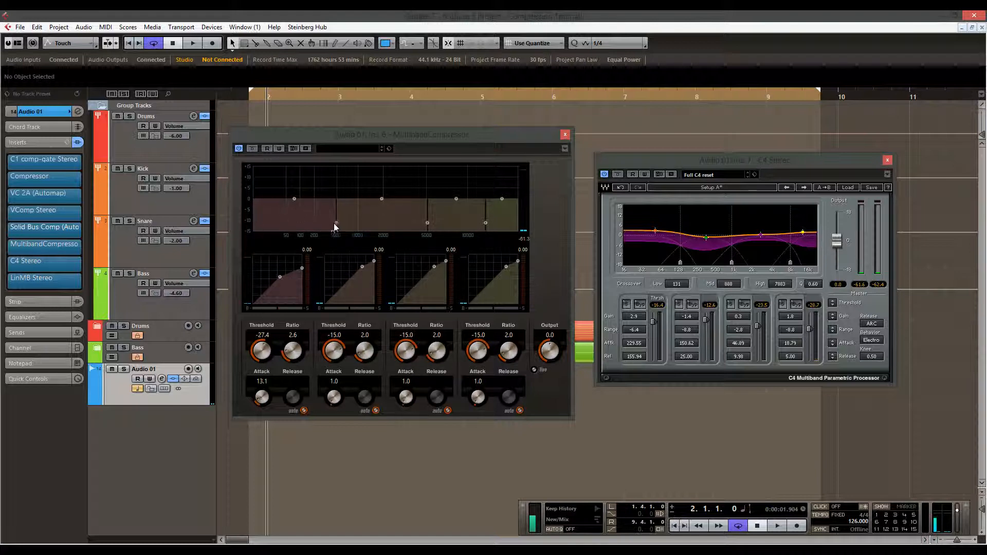
Step: Shift the MultibandCompressor's lowest crossover slightly and set the low band to threshold -38.5, ratio 4.4, attack 26.1 and release 411
mouse_move(334, 225)
mouse_down()
mouse_move(322, 225)
mouse_move(338, 223)
mouse_up()
drag(263, 350, 264, 339)
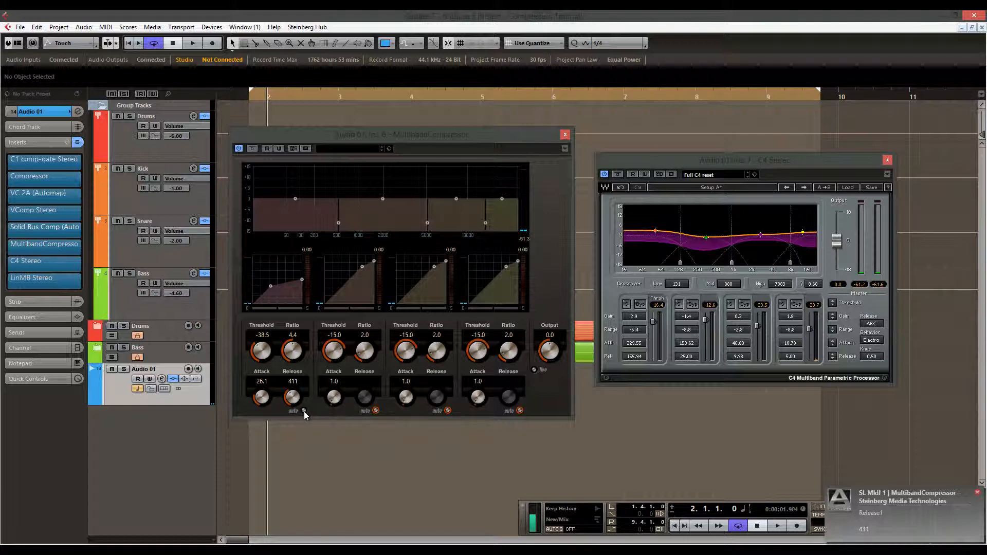
Step: Toggle the low band's bypass, try its gain point, and close the MultibandCompressor window
click(262, 309)
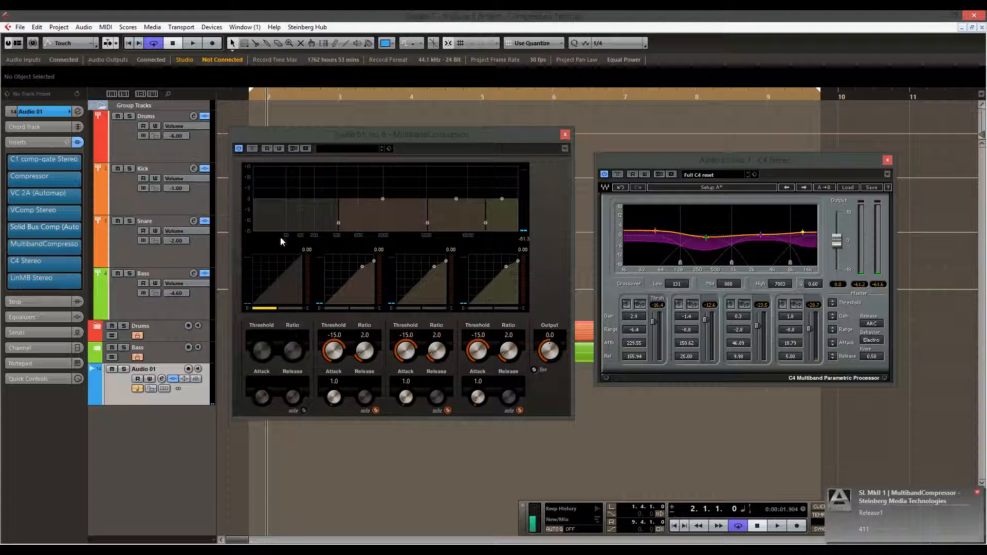
click(282, 308)
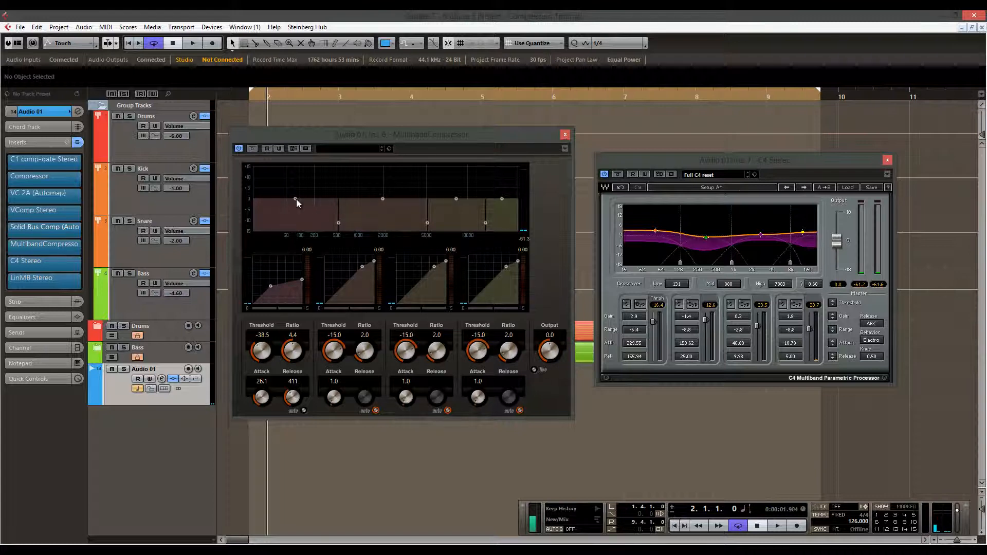
mouse_move(296, 199)
mouse_down()
mouse_move(297, 181)
mouse_move(295, 213)
mouse_move(295, 175)
mouse_move(294, 212)
mouse_move(294, 199)
mouse_up()
click(567, 135)
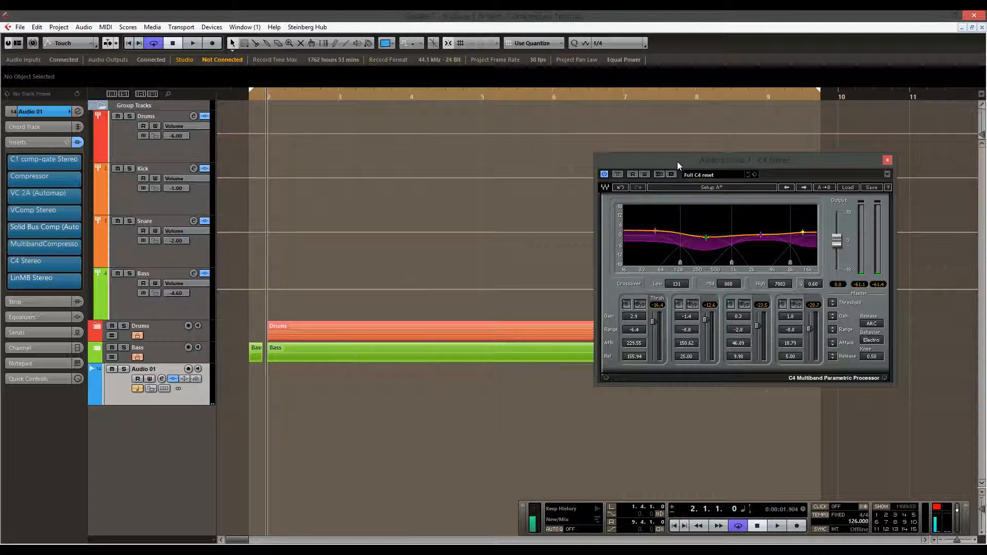
Step: Move the C4 window to the middle and set its crossovers to 111 low, 749 mid and 10079 high
drag(666, 165, 392, 177)
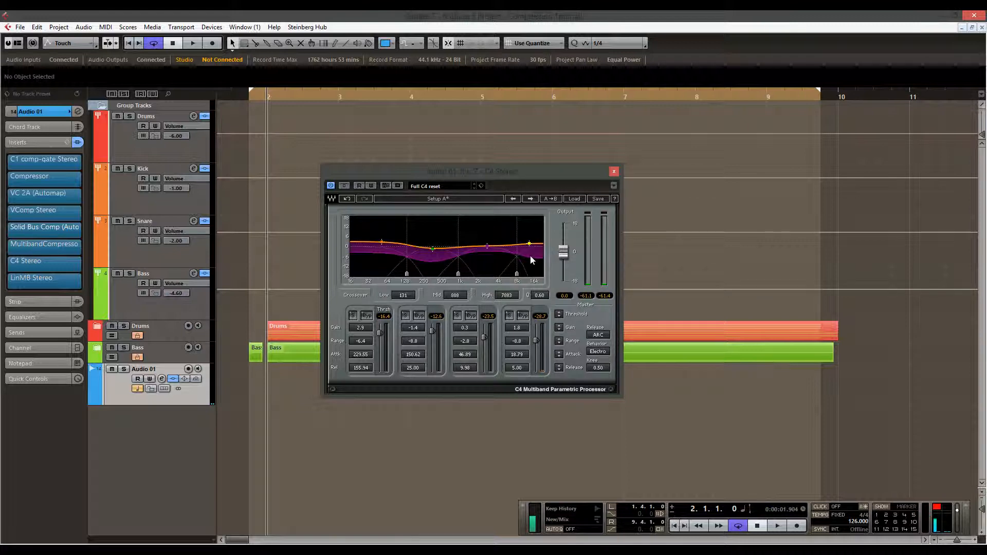
drag(407, 274, 398, 276)
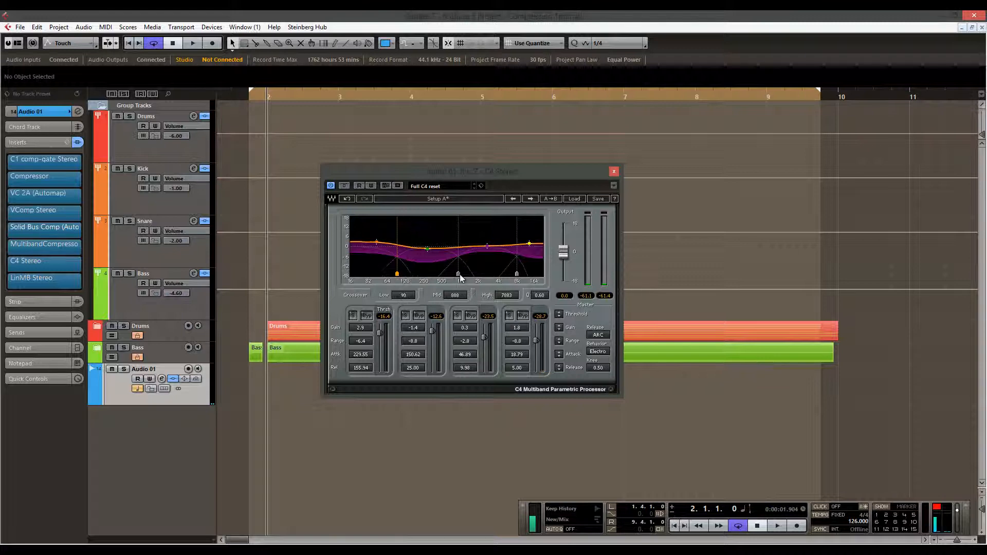
drag(458, 274, 454, 280)
mouse_move(516, 275)
mouse_down()
mouse_move(448, 283)
mouse_move(521, 277)
mouse_up()
mouse_move(399, 276)
mouse_down()
mouse_move(447, 279)
mouse_move(403, 275)
mouse_up()
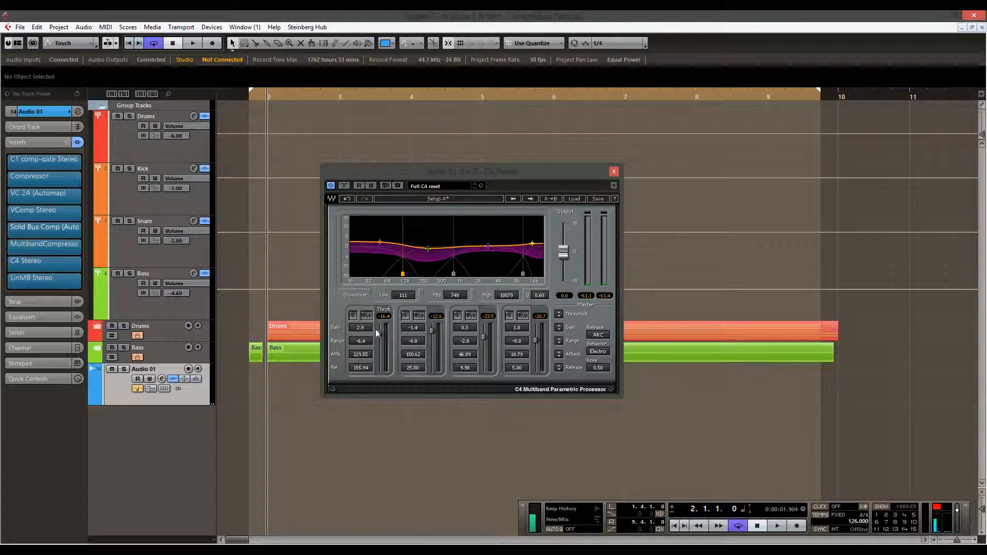
Step: Lower the C4 low band's threshold to -35.1 and toggle that band's solo and bypass
drag(384, 333, 387, 375)
click(364, 318)
click(354, 317)
click(365, 318)
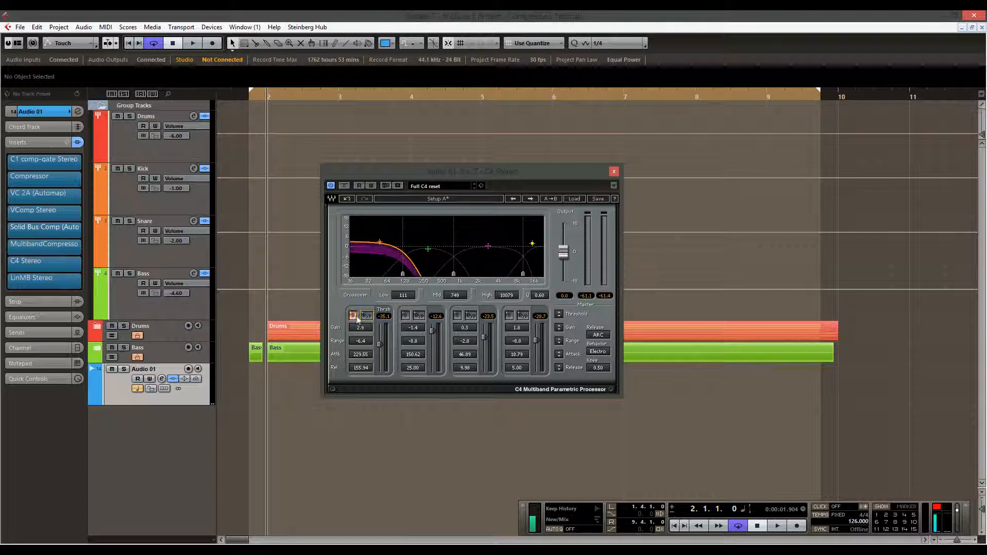
click(355, 316)
click(354, 316)
click(353, 316)
click(366, 316)
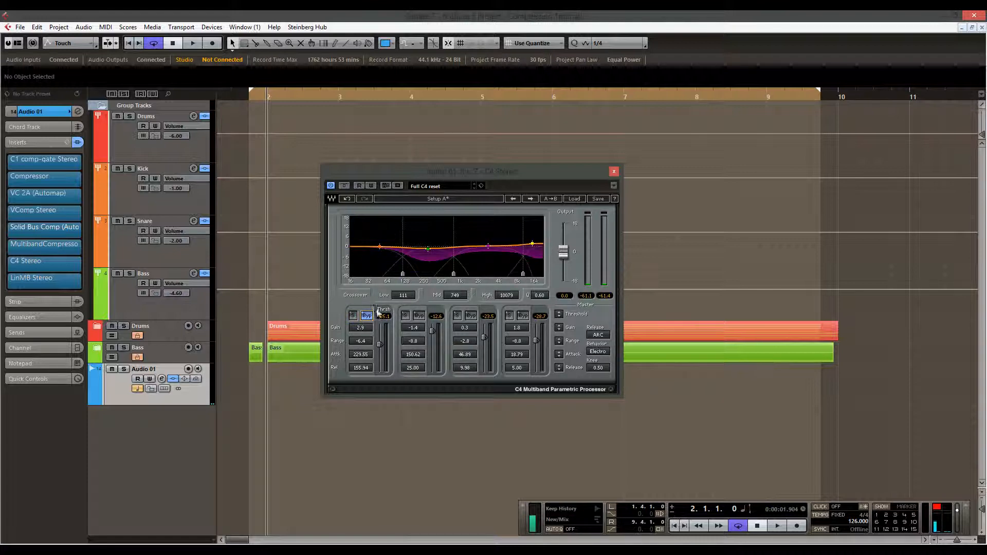
click(367, 316)
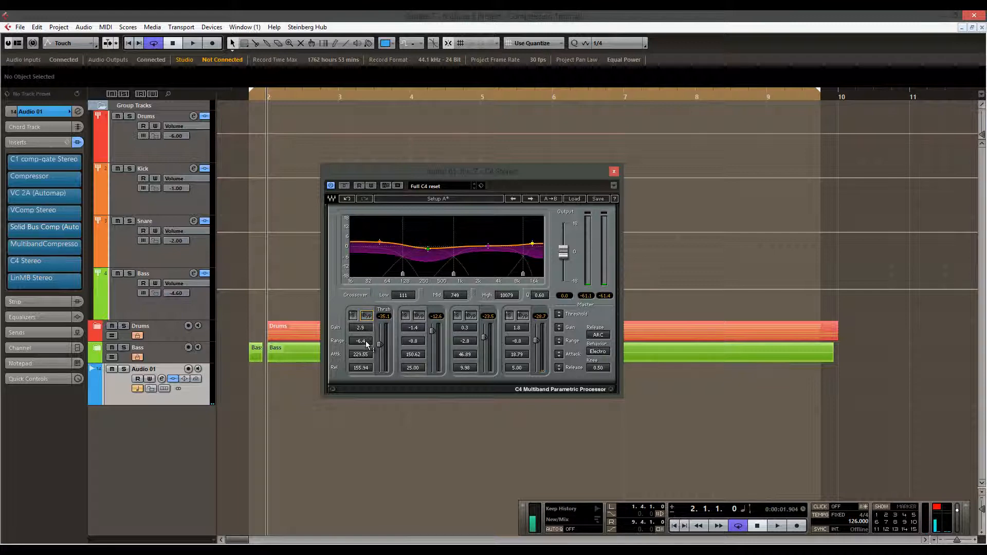
Step: Set the C4 low band to range -4.0, threshold -23.6 and gain 2.3, and the third band's gain to 0.0
drag(369, 342, 368, 379)
drag(367, 333, 375, 313)
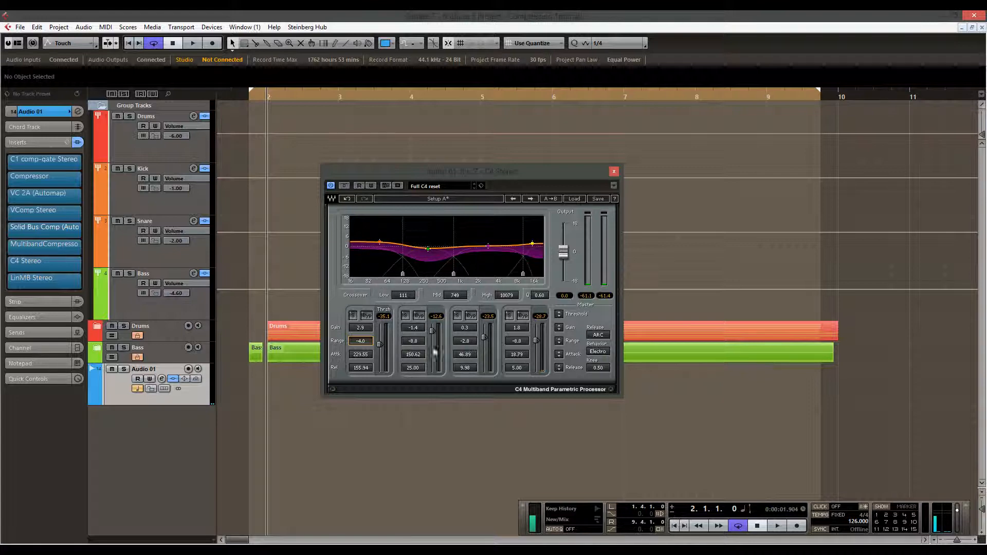
drag(385, 346, 388, 307)
drag(381, 249, 381, 251)
drag(486, 245, 489, 243)
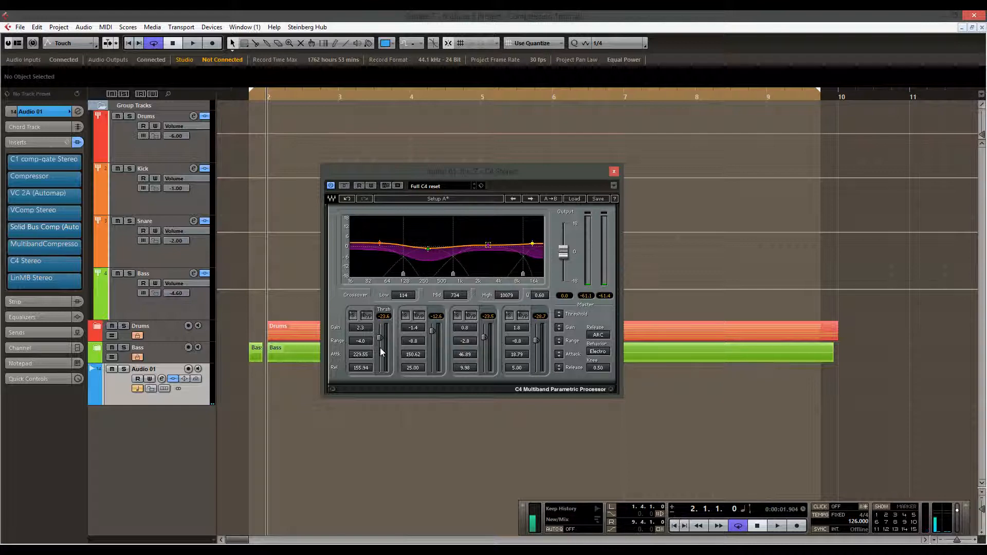
Step: Enter -33 as the C4 low band's threshold, and lower all bands together with the master threshold and gain controls
click(384, 317)
text(-33)
drag(560, 317, 564, 342)
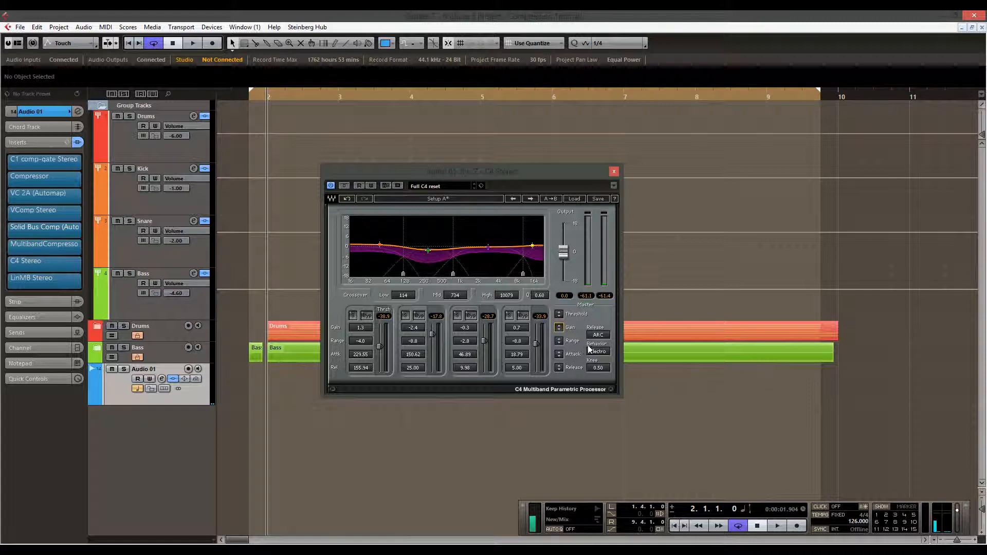
Step: Toggle the C4's ARC release mode and set the low band's release to 214.27
click(604, 335)
click(363, 371)
click(605, 336)
drag(361, 369, 362, 354)
drag(368, 378, 363, 406)
drag(365, 397, 364, 403)
drag(363, 369, 363, 192)
drag(365, 407, 357, 451)
Step: Set the C4's knee to 0.46, try its behavior setting, and close the window
click(598, 367)
click(604, 370)
mouse_move(602, 396)
mouse_down()
mouse_move(605, 415)
mouse_move(604, 382)
mouse_up()
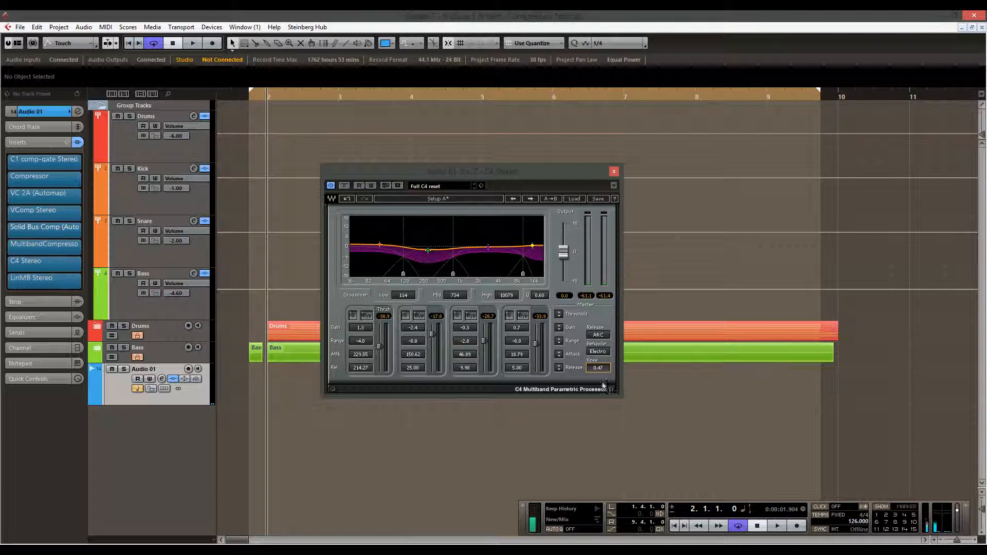
click(605, 352)
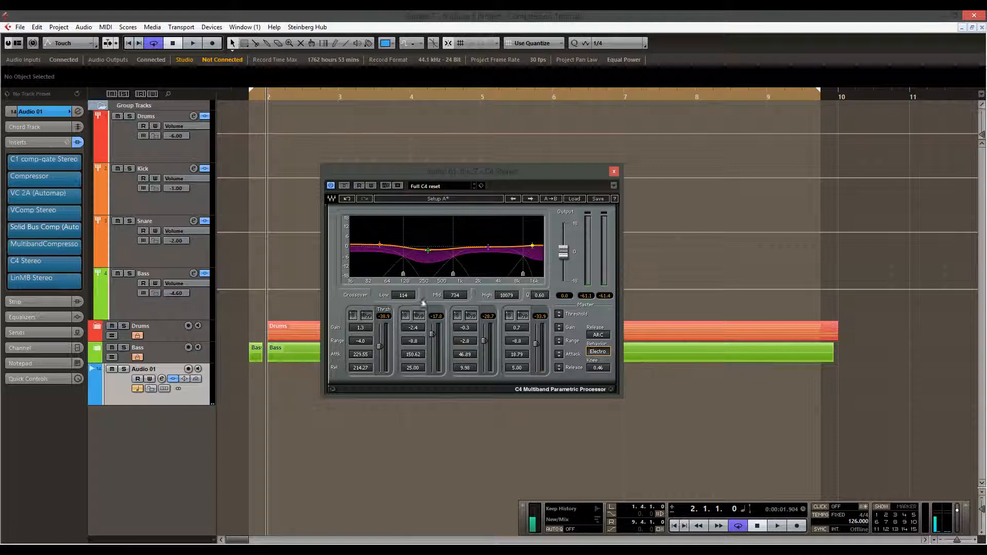
click(614, 171)
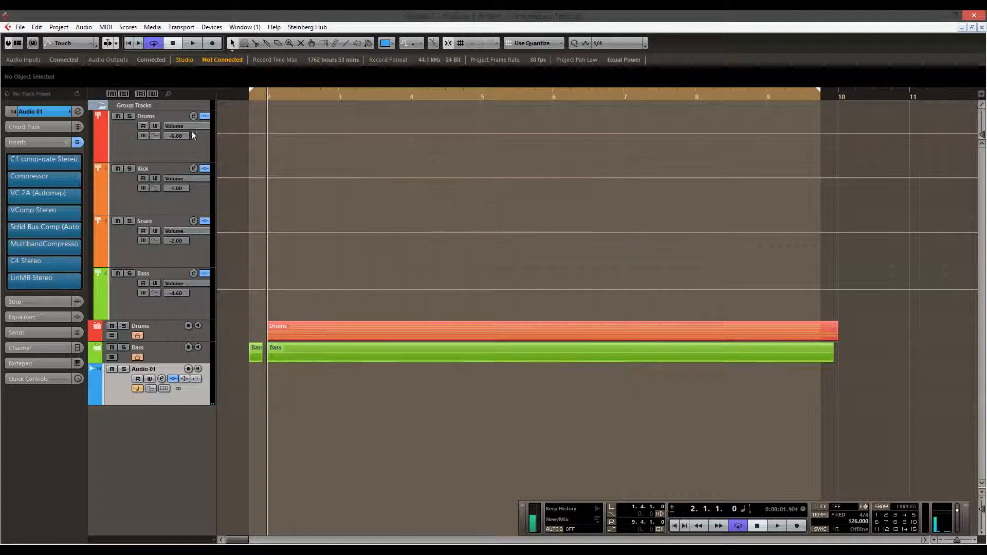
Step: Replace the LinMB Stereo insert on the Drums group track with C4 Stereo
click(148, 148)
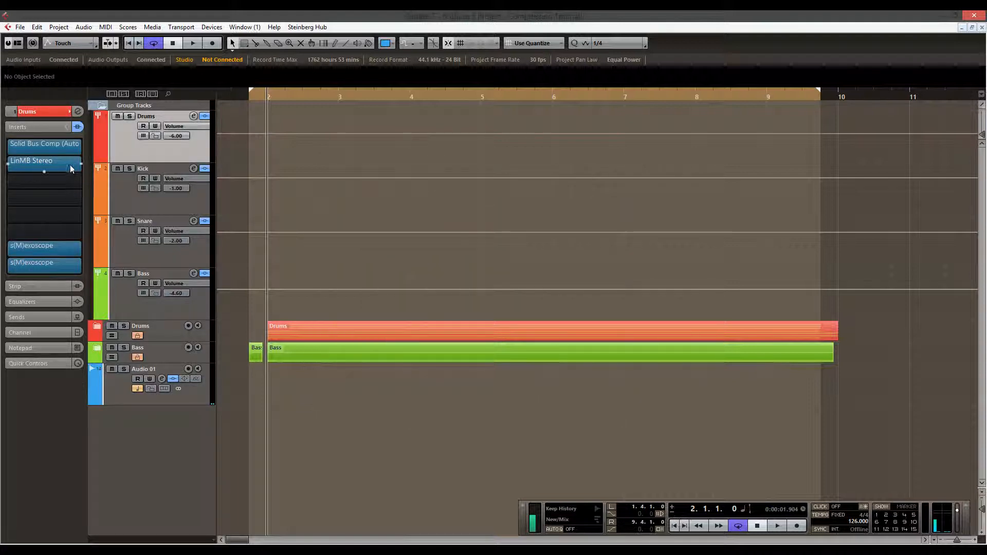
click(81, 165)
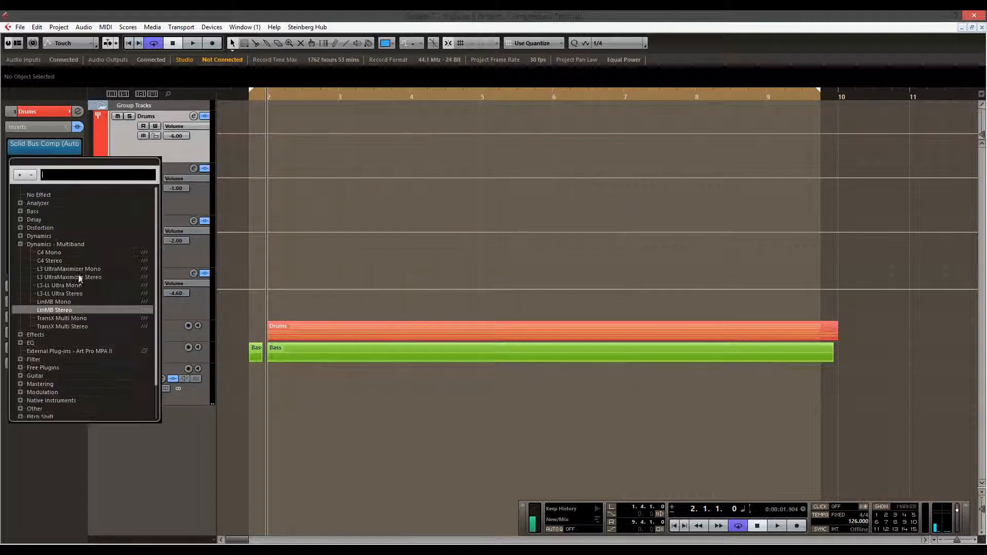
click(54, 260)
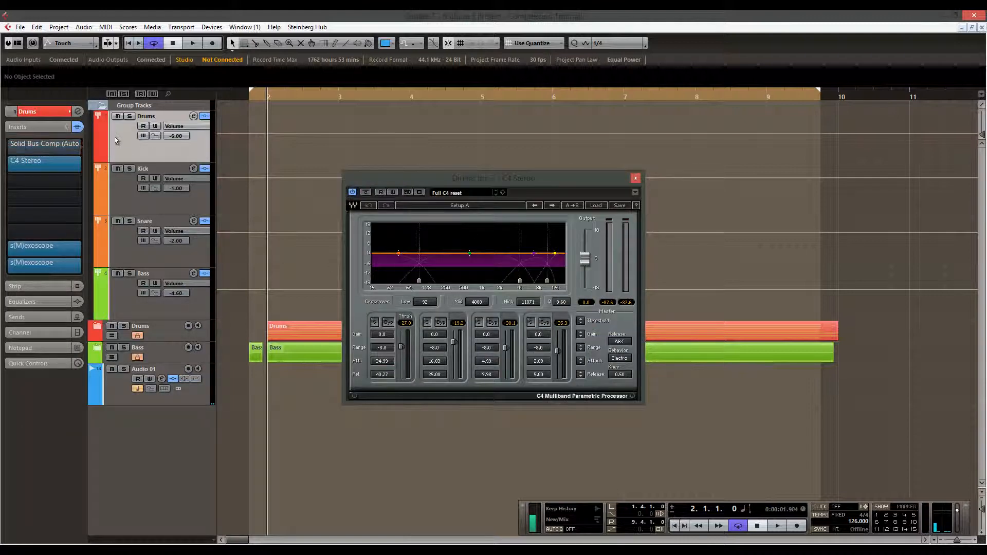
Step: Play the project with the Drums group soloed and set the release of the C4's two lowest bands to 5.00
click(130, 117)
key(space)
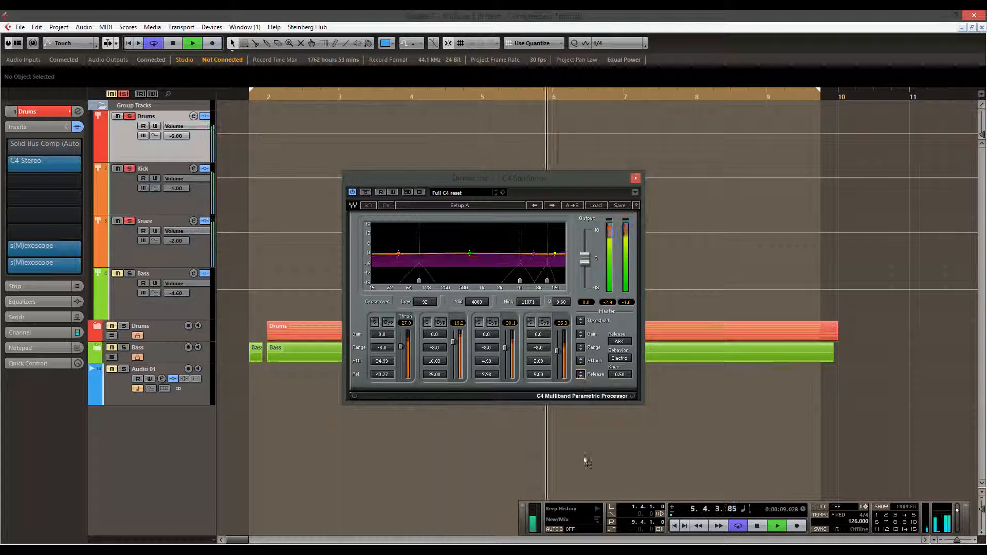
drag(391, 375, 440, 385)
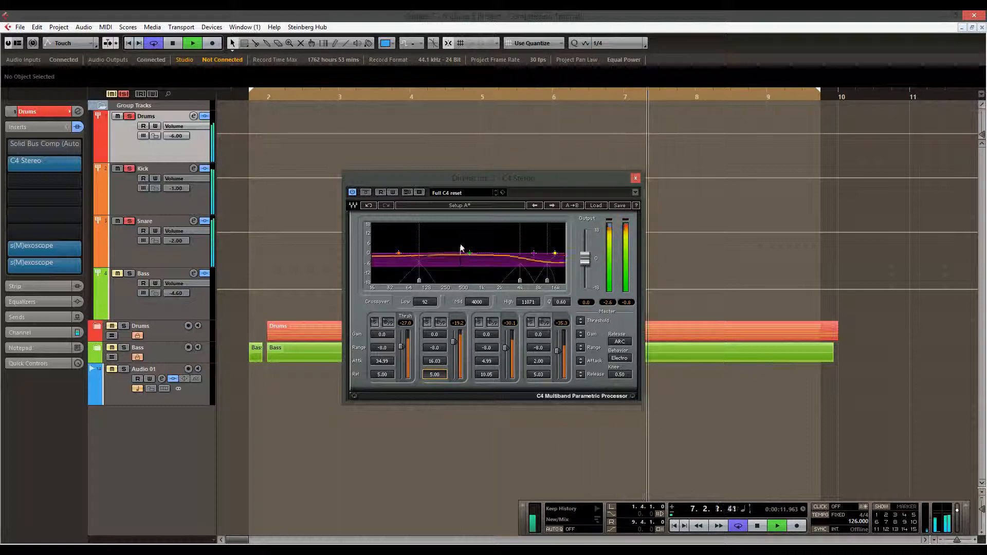
Step: Switch the C4's behavior to Opto, stop playback, toggle the behavior mode, and close the window
click(624, 360)
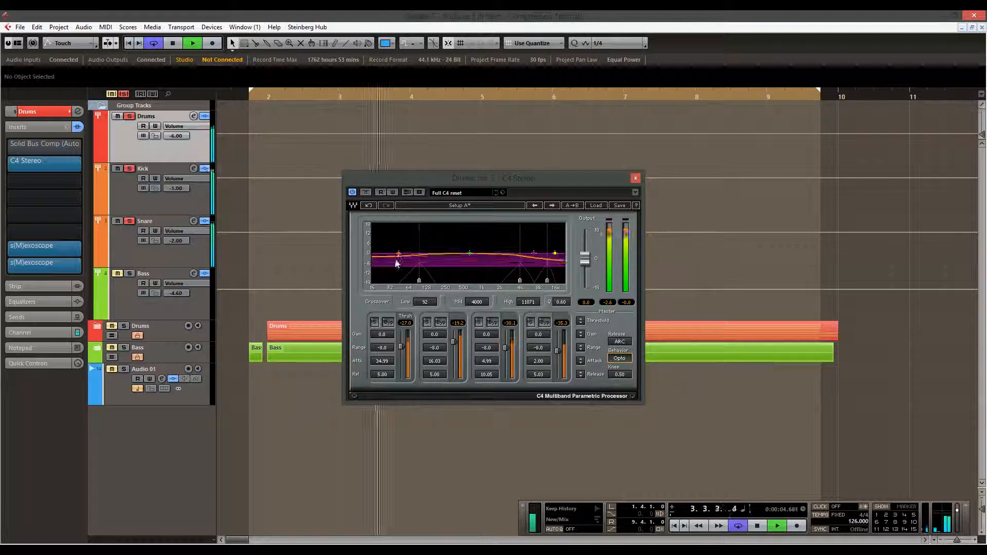
key(space)
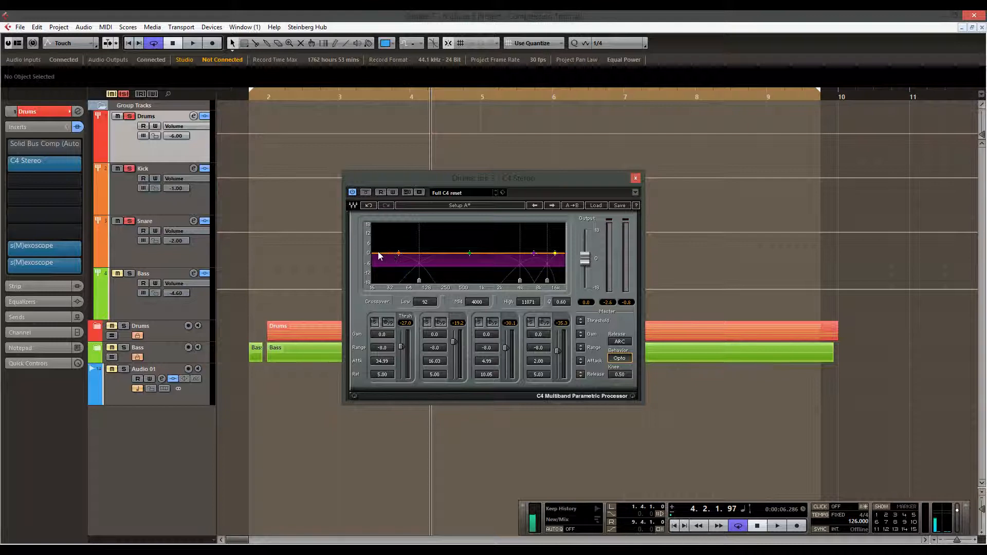
click(620, 359)
click(621, 359)
click(636, 178)
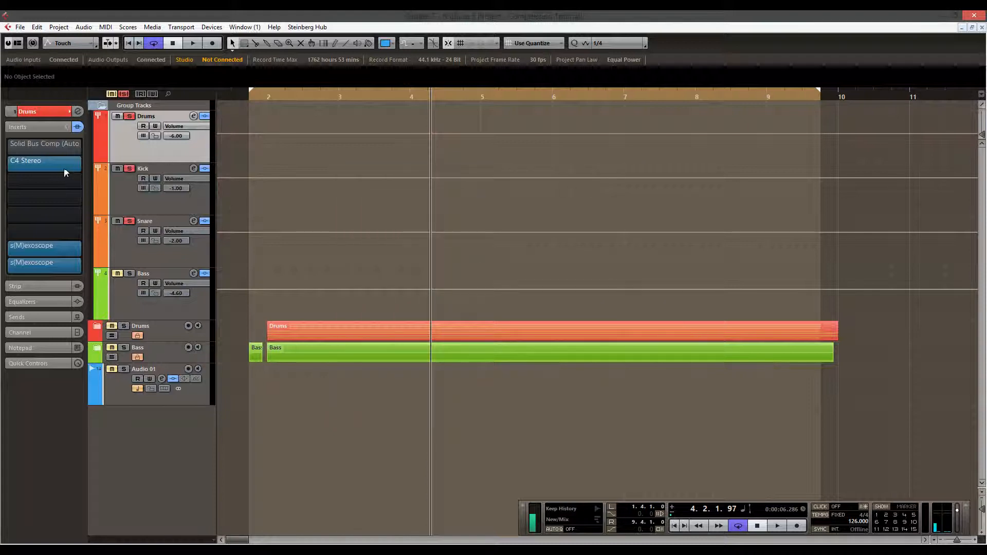
Step: Deactivate all solo states and select the Audio 01 track
click(123, 94)
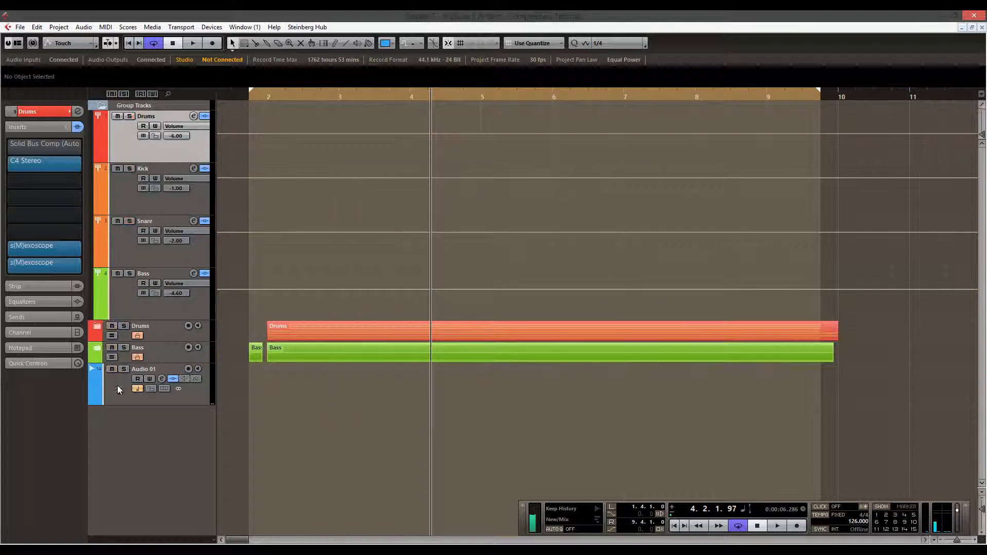
click(118, 390)
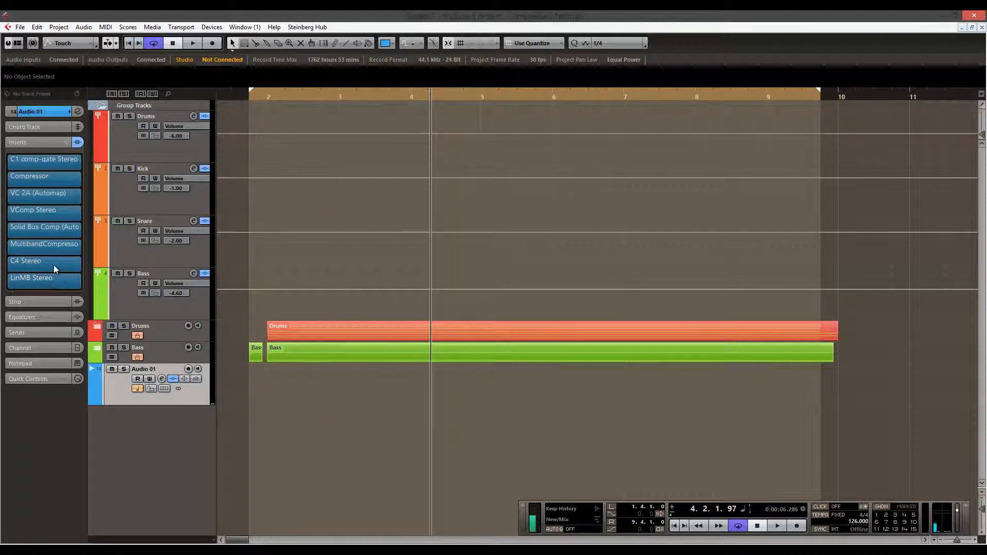
Step: Open the LinMB Stereo insert on Audio 01, set its low crossover to 86, and toggle the low band's solo and bypass
click(57, 281)
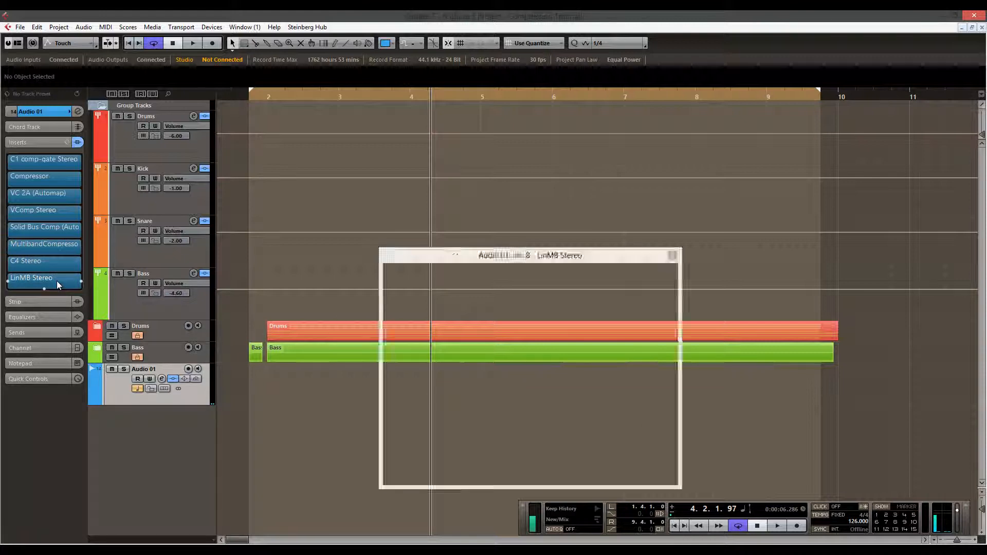
drag(503, 257, 479, 181)
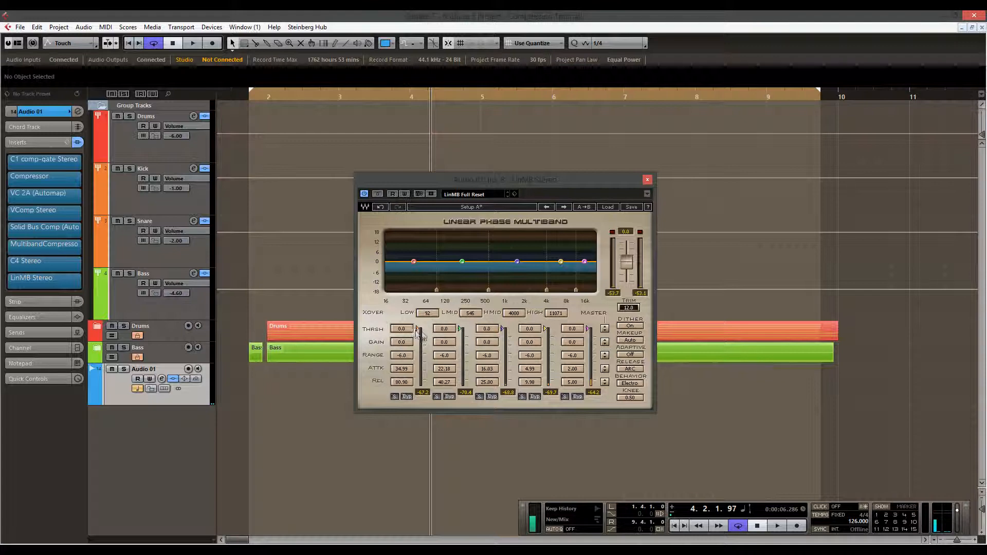
drag(436, 291, 434, 293)
mouse_move(420, 332)
mouse_down()
mouse_move(421, 375)
mouse_move(431, 278)
mouse_up()
click(406, 397)
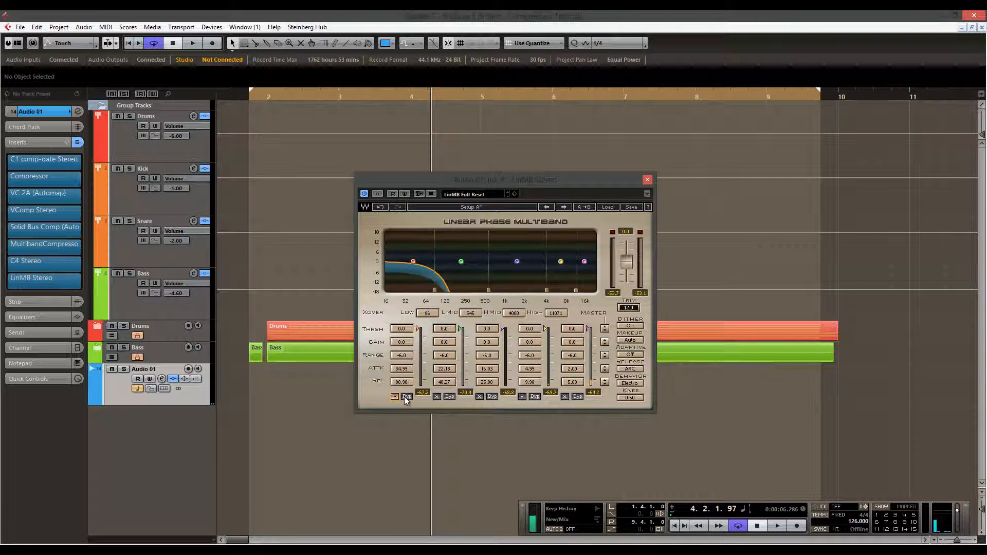
click(407, 397)
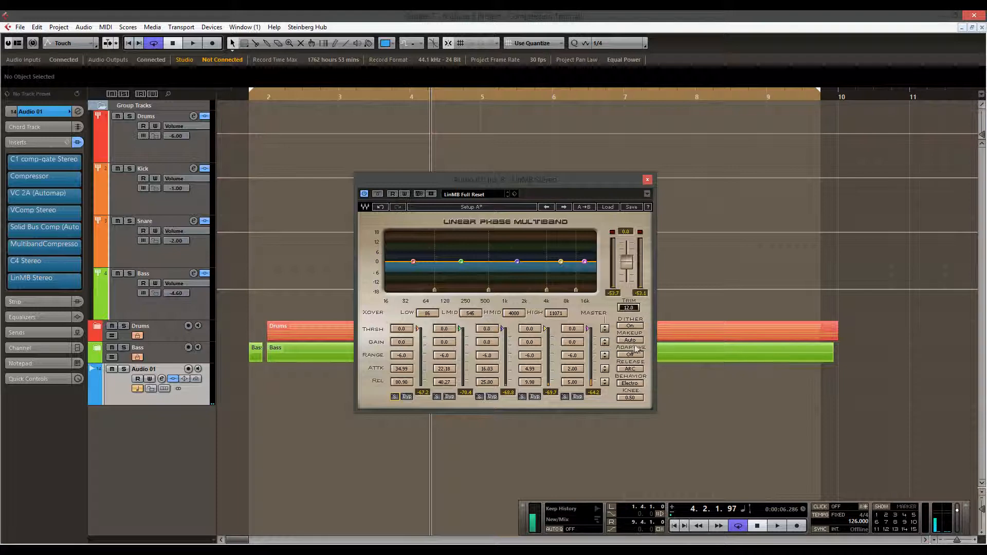
Step: Turn LinMB's dither off, toggle the makeup mode between Auto and Manual, and raise the low band's gain to 1.9
click(639, 326)
click(639, 325)
click(633, 327)
click(640, 327)
click(640, 341)
mouse_move(408, 344)
mouse_down()
mouse_move(410, 327)
mouse_move(411, 339)
mouse_up()
click(630, 340)
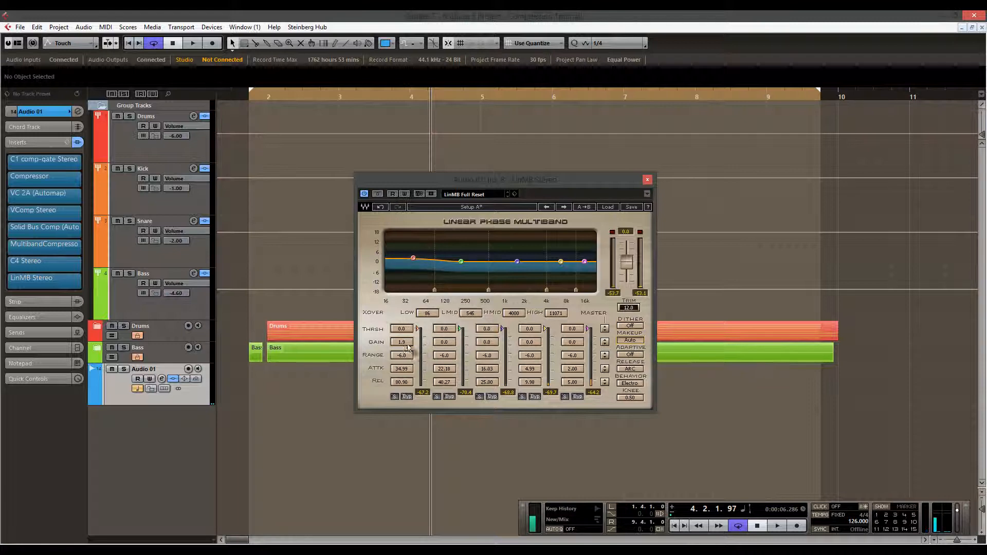
Step: Lower the LinMB thresholds of the four lowest bands to -55.6, -36.6, -22.7 and -31.8
drag(417, 329, 417, 348)
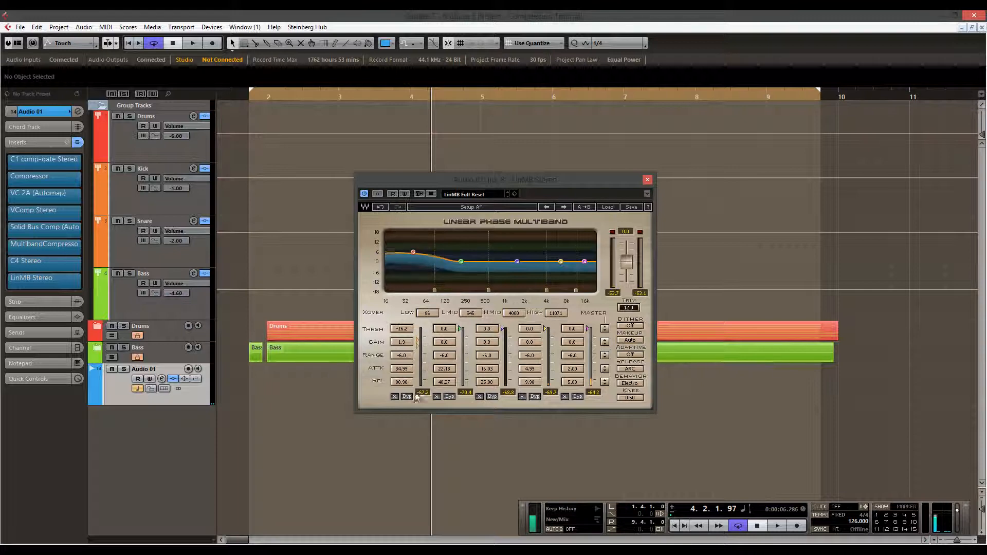
drag(415, 410, 420, 489)
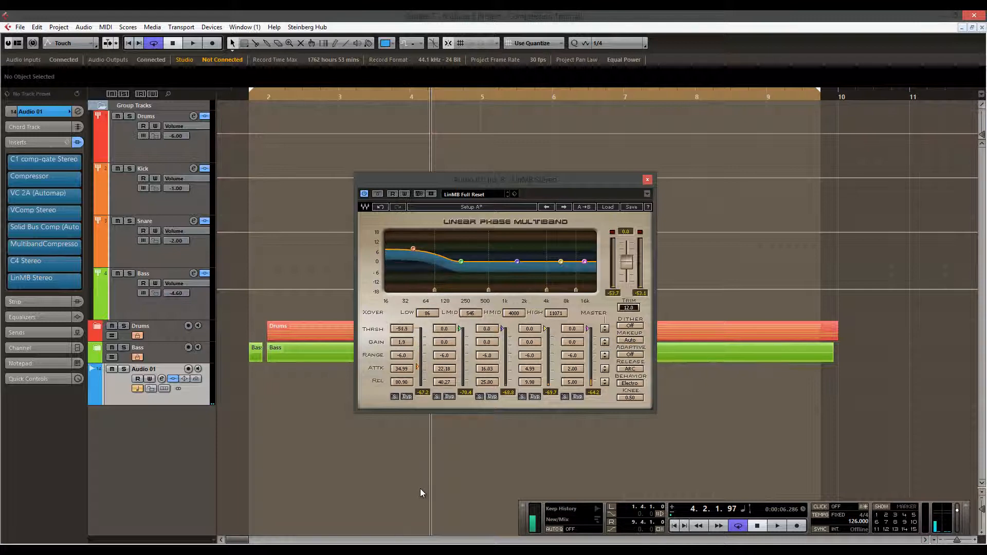
drag(459, 329, 472, 414)
drag(510, 333, 510, 349)
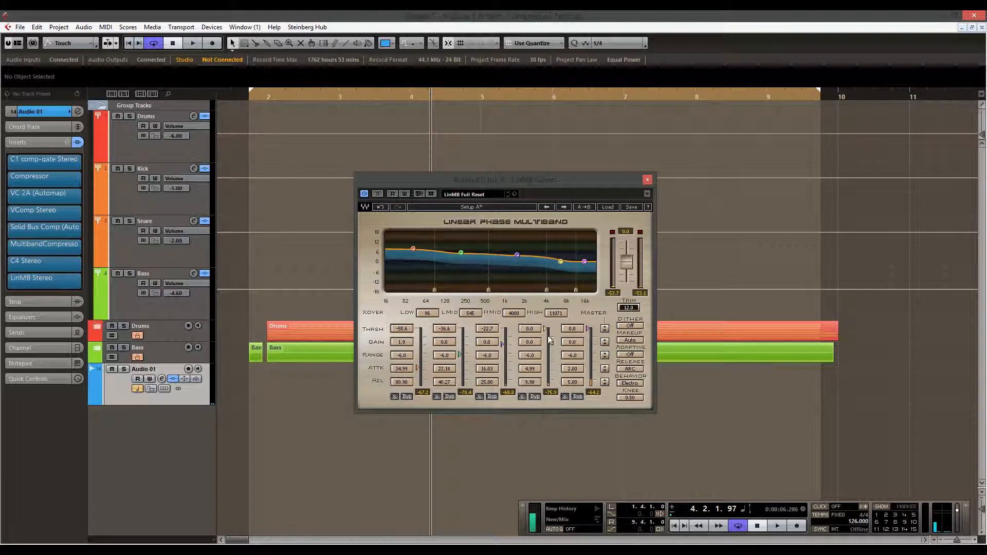
drag(547, 329, 545, 351)
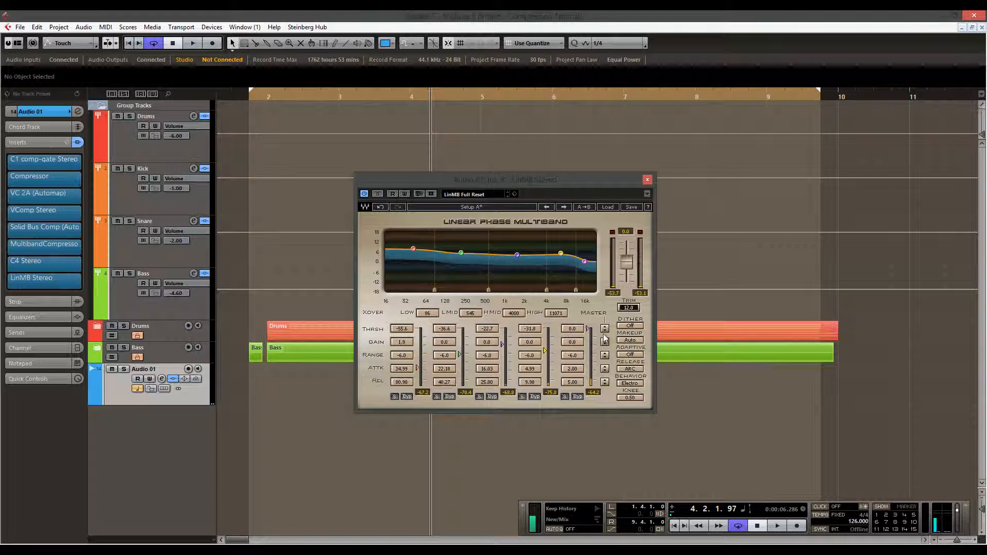
Step: Switch LinMB's makeup to Manual, set adaptive to 12.00, and lengthen the release times of its three lowest bands
click(623, 340)
click(636, 356)
click(629, 371)
drag(412, 383, 494, 376)
click(628, 369)
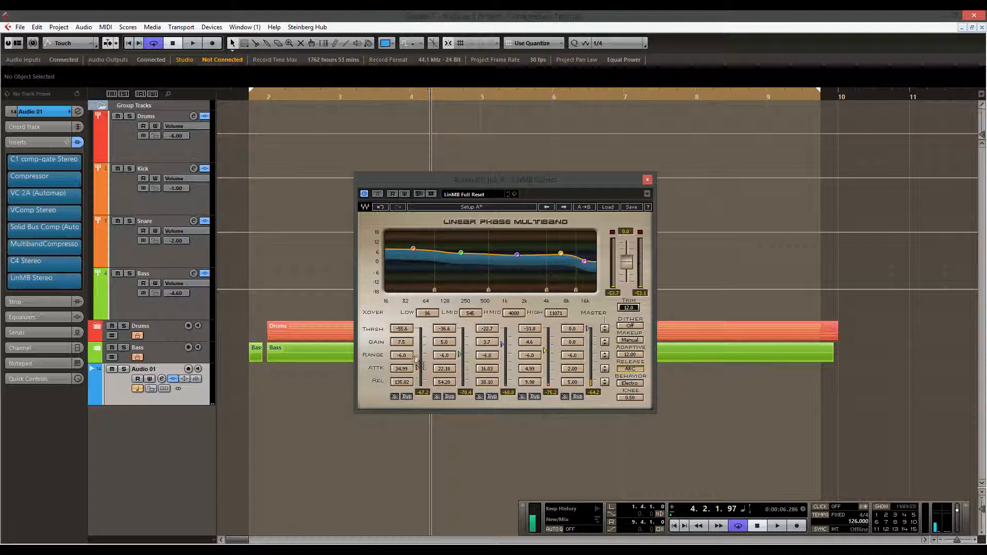
Step: Sweep LinMB's adaptive control, ending at 12.00, and shorten the low band's release to about 89
click(637, 355)
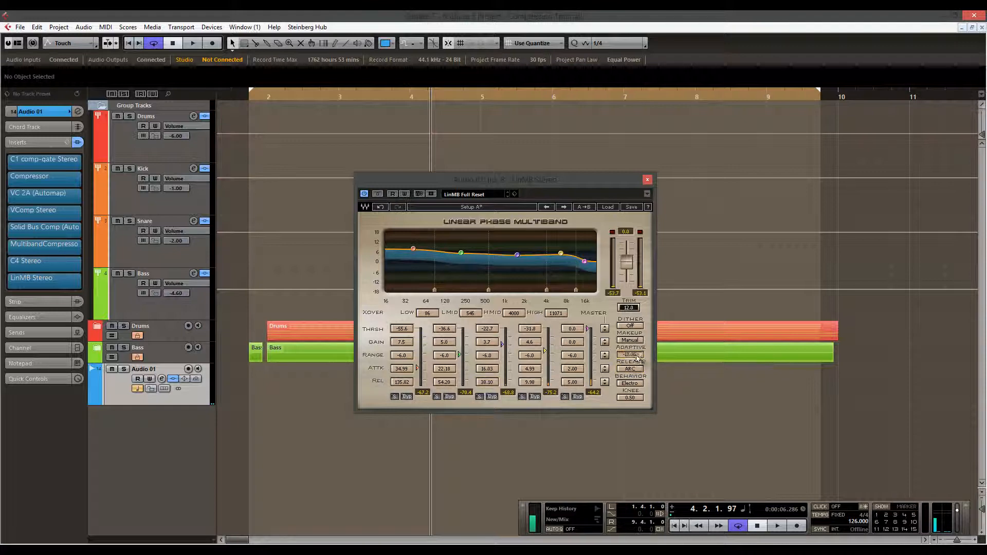
click(638, 357)
drag(633, 356, 637, 219)
drag(644, 356, 640, 323)
drag(397, 386, 408, 400)
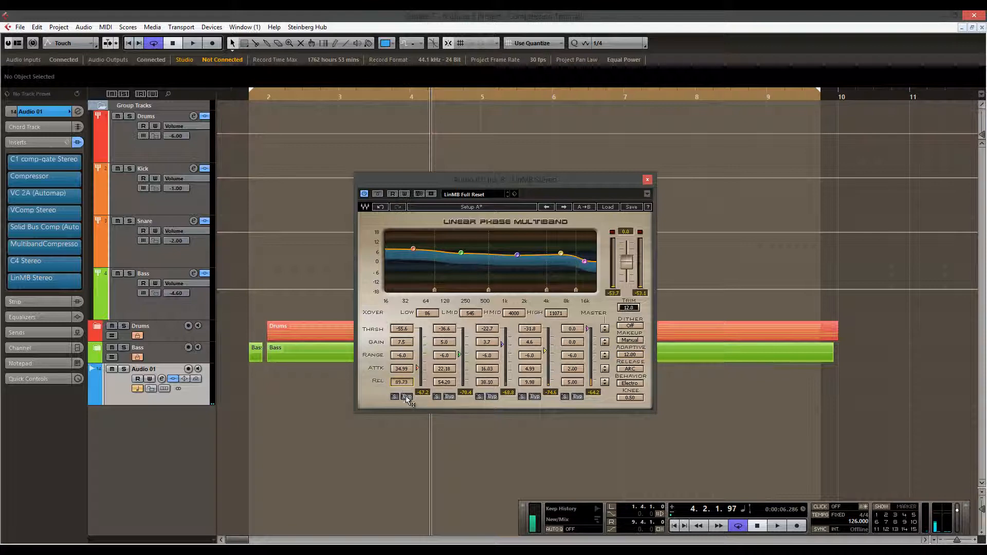
click(445, 384)
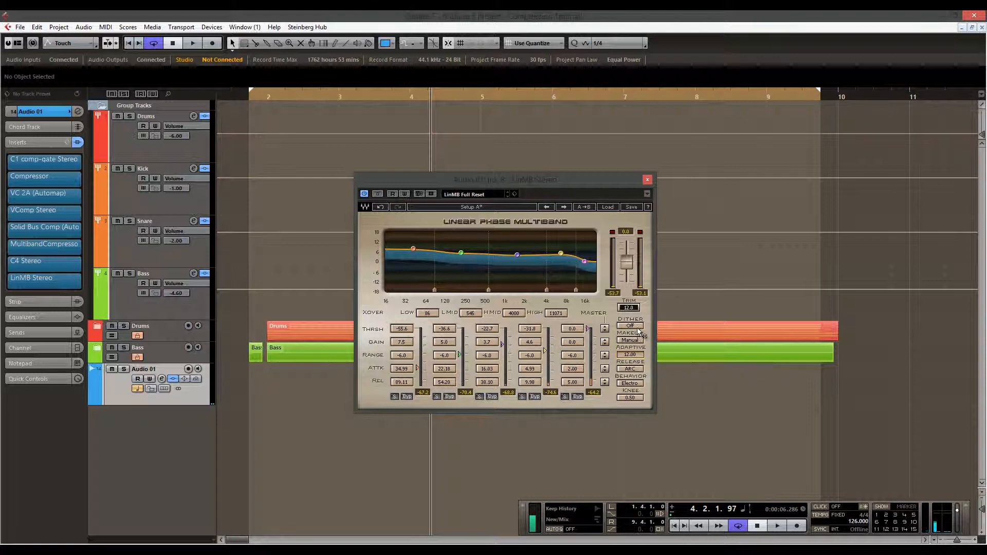
Step: Sweep the adaptive value again and raise all band releases with the master control, bringing the low band to 150.11
drag(637, 356, 642, 511)
drag(637, 355, 639, 248)
drag(610, 384, 609, 355)
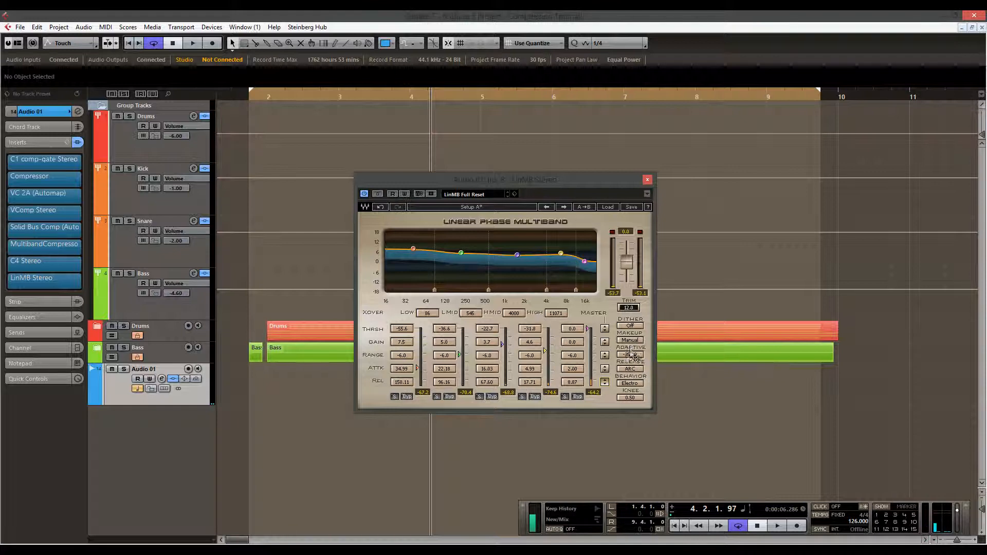
Step: Sweep LinMB's adaptive control through its range, set it to Off, and close the plug-in window
drag(631, 353, 641, 504)
drag(643, 457, 649, 341)
drag(635, 354, 646, 295)
drag(643, 356, 643, 418)
click(648, 179)
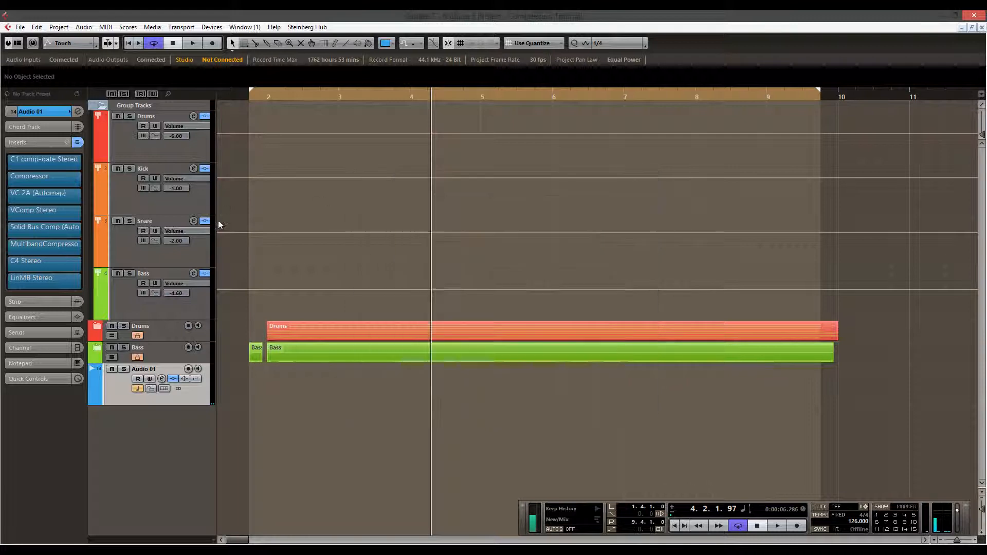
Step: Replace the C4 Stereo insert on the Drums group track with LinMB Stereo, discarding the C4's changes
click(152, 149)
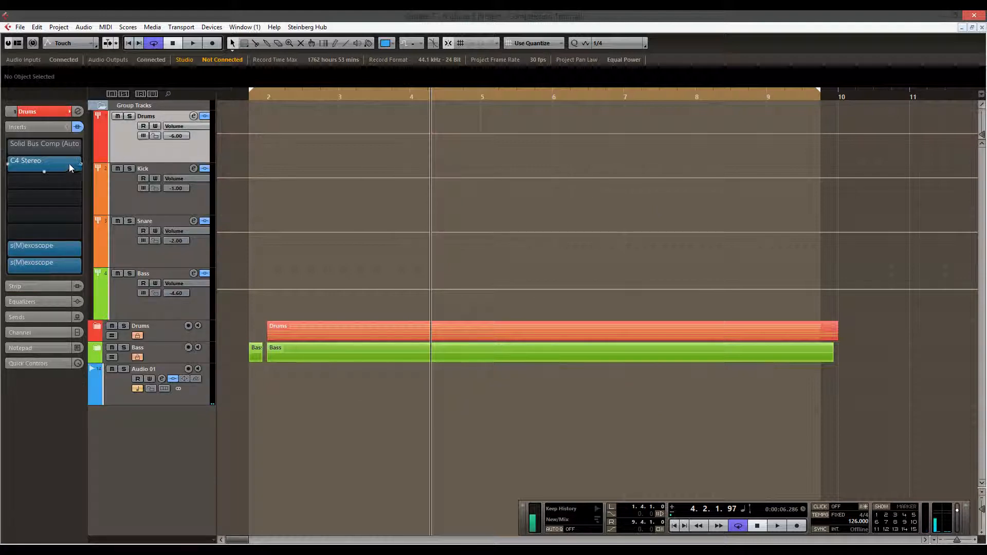
click(81, 164)
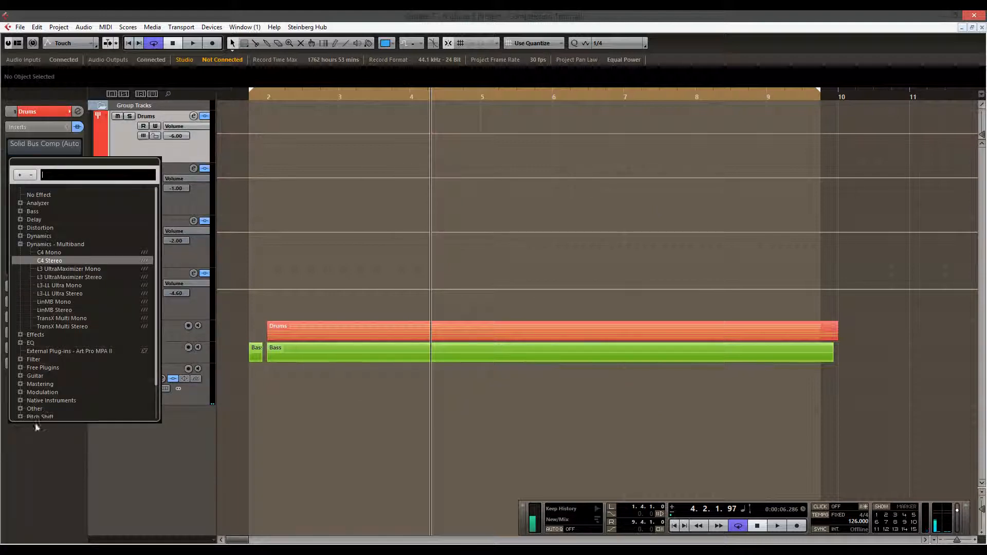
click(55, 308)
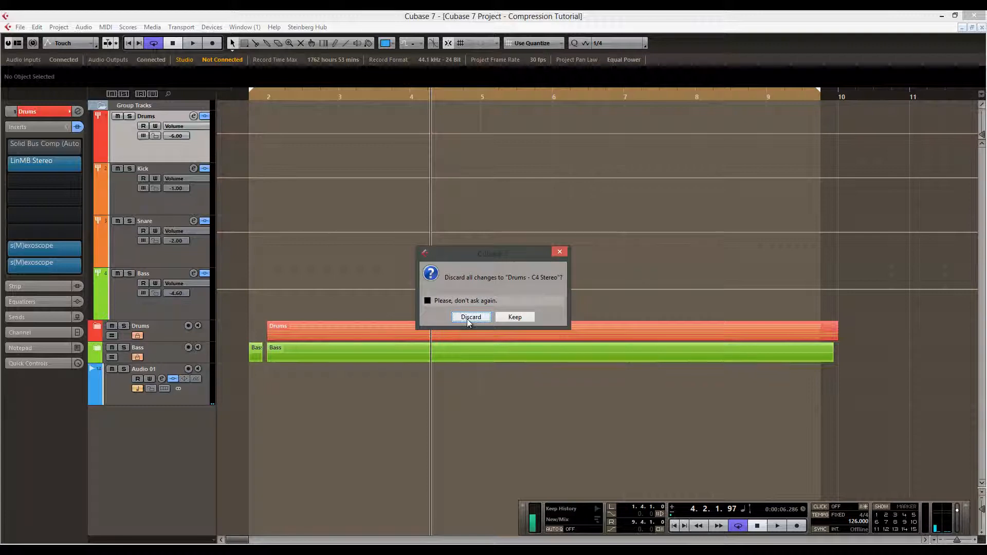
click(470, 318)
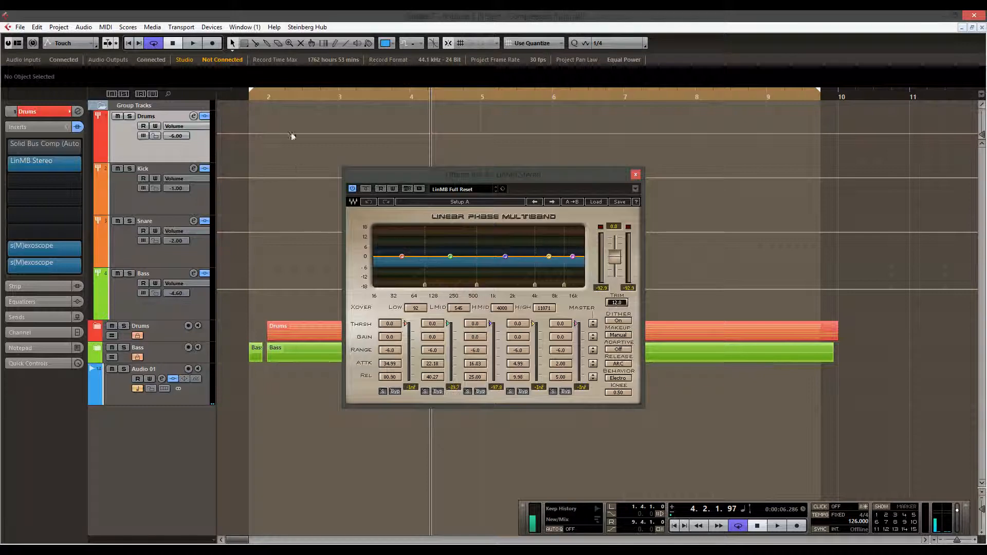
Step: Play the soloed Drums group from bar 2, trim LinMB's output to -1.4, and stop playback
click(271, 98)
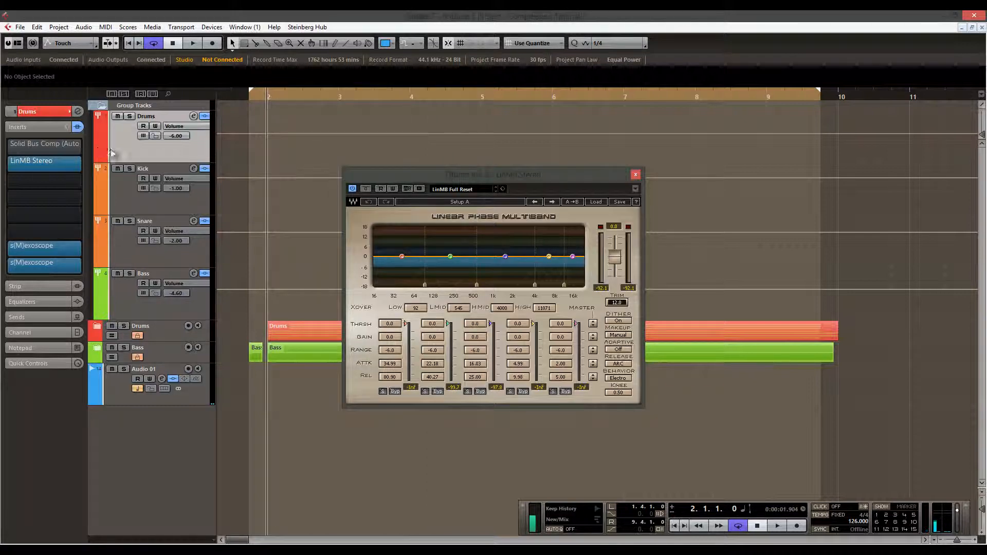
click(129, 117)
key(space)
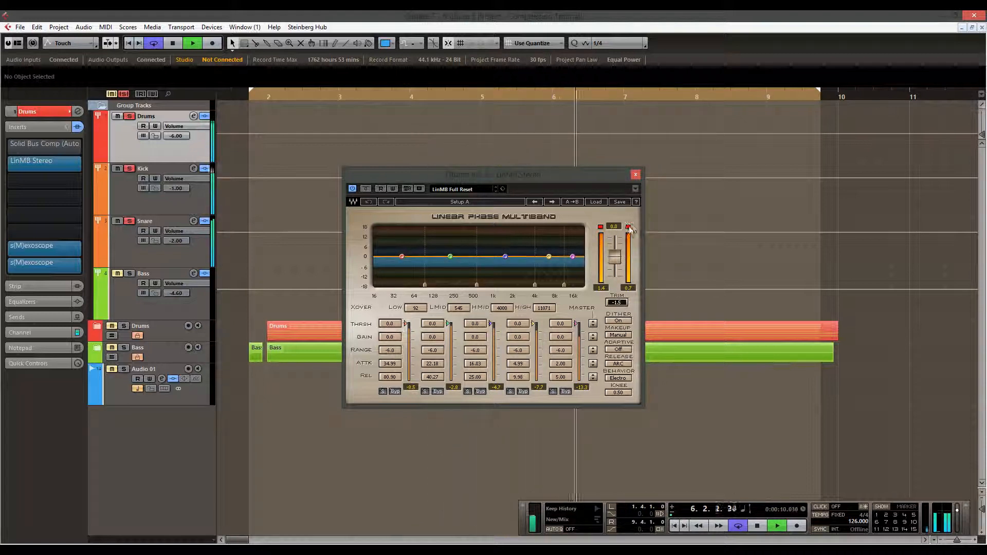
click(617, 303)
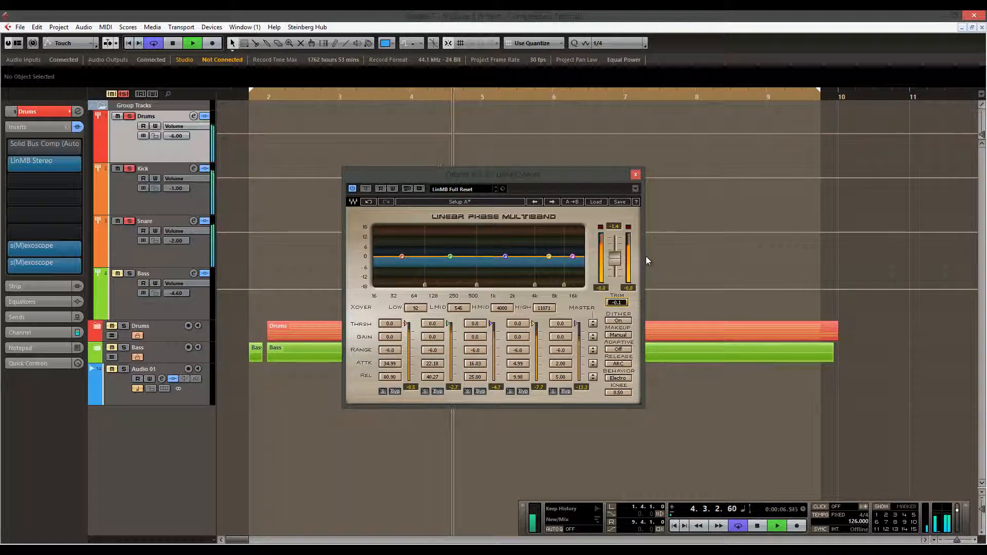
key(space)
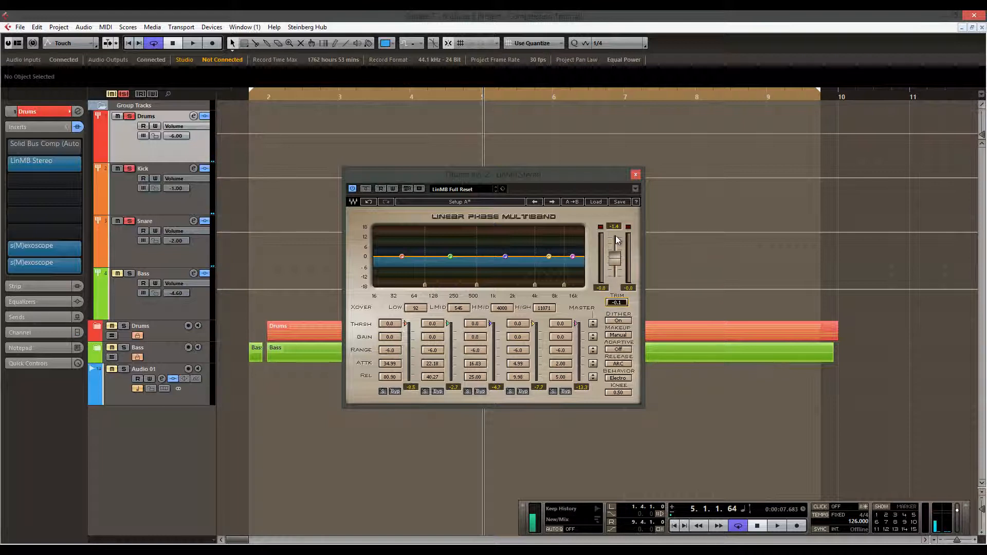
Step: Close the LinMB window, select the Audio 01 track, and deactivate all solo states
click(636, 174)
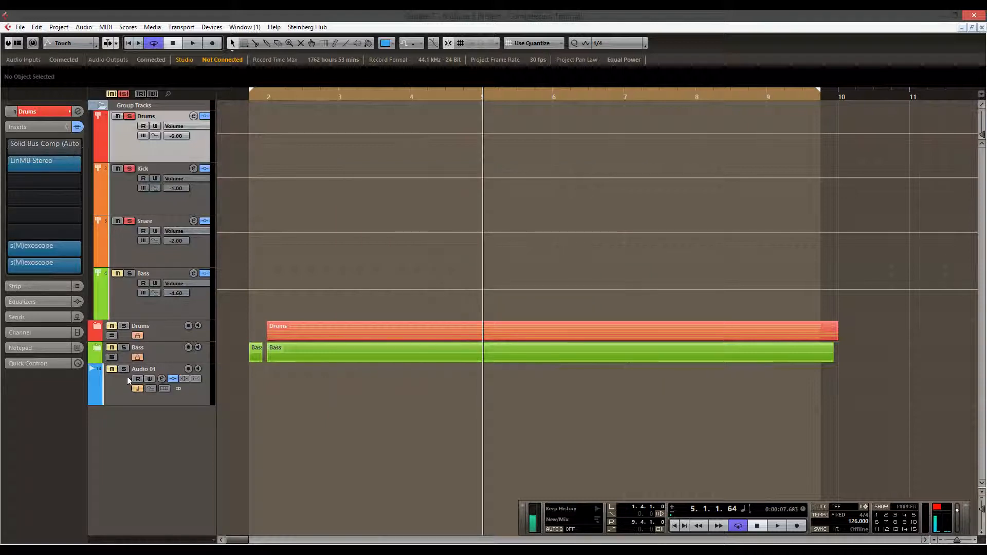
click(118, 391)
click(125, 93)
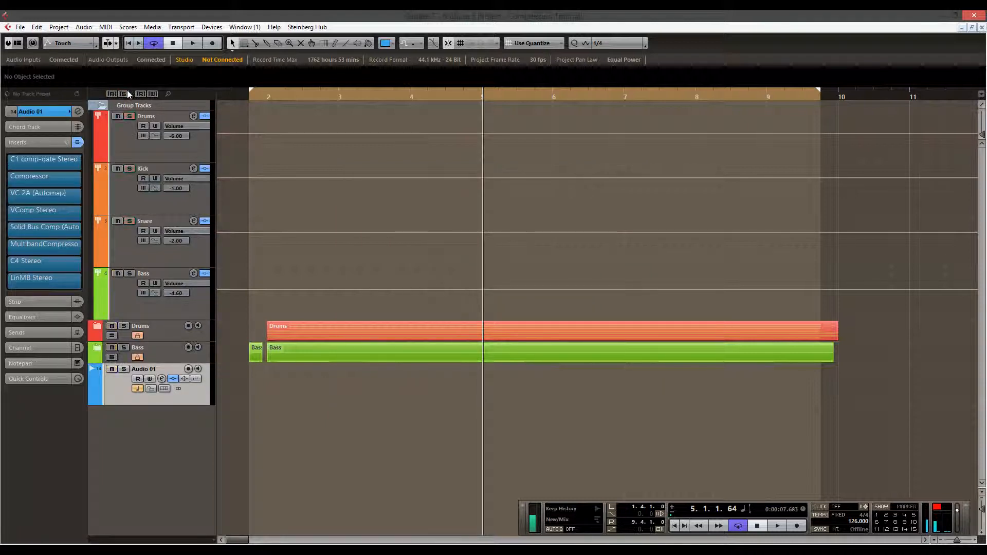
Step: Review the C1 comp-gate Stereo and LinMB Stereo inserts on Audio 01, closing each window after viewing
click(60, 165)
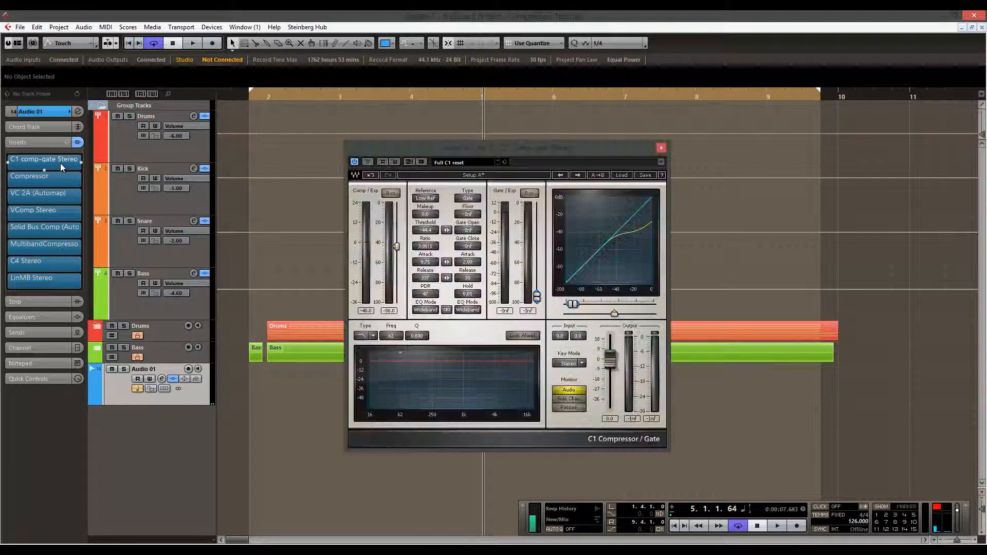
click(663, 149)
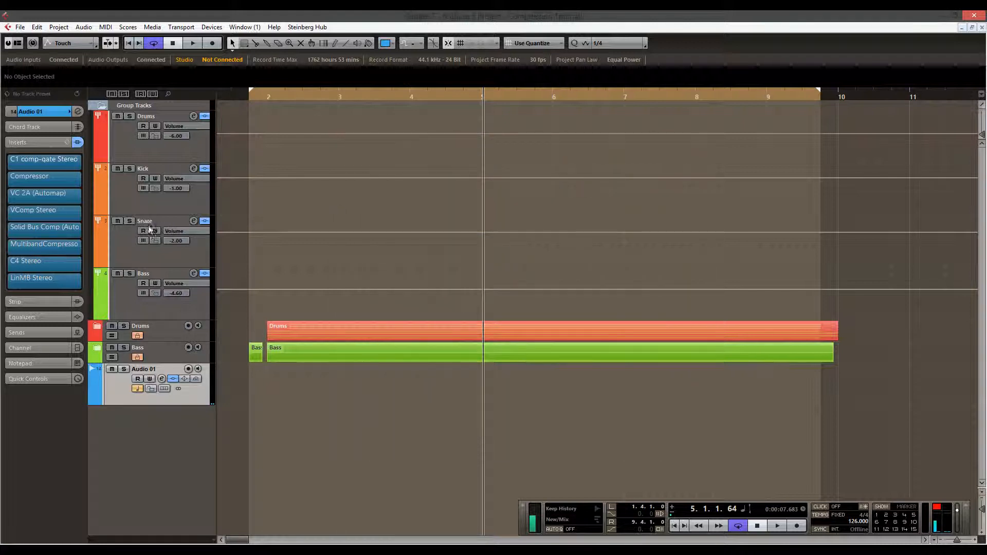
drag(50, 197, 57, 199)
click(61, 286)
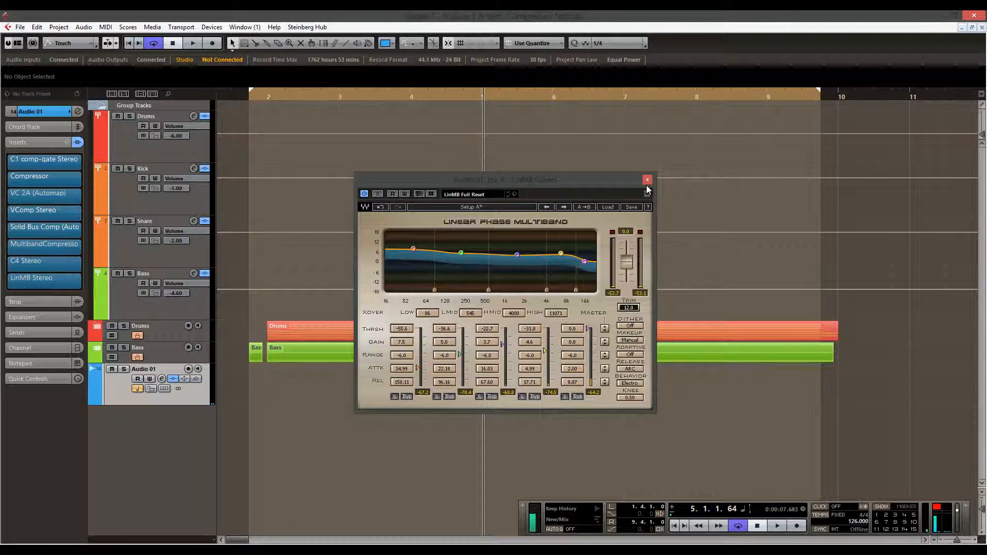
click(648, 180)
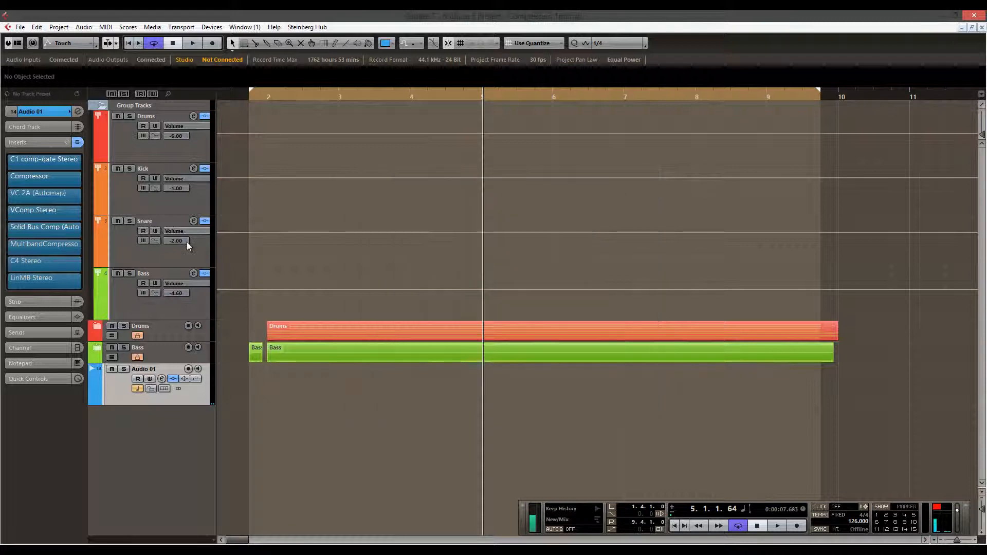
Step: Open the C4 Stereo and MultibandCompressor inserts on Audio 01 for comparison and close both windows
click(61, 266)
click(67, 246)
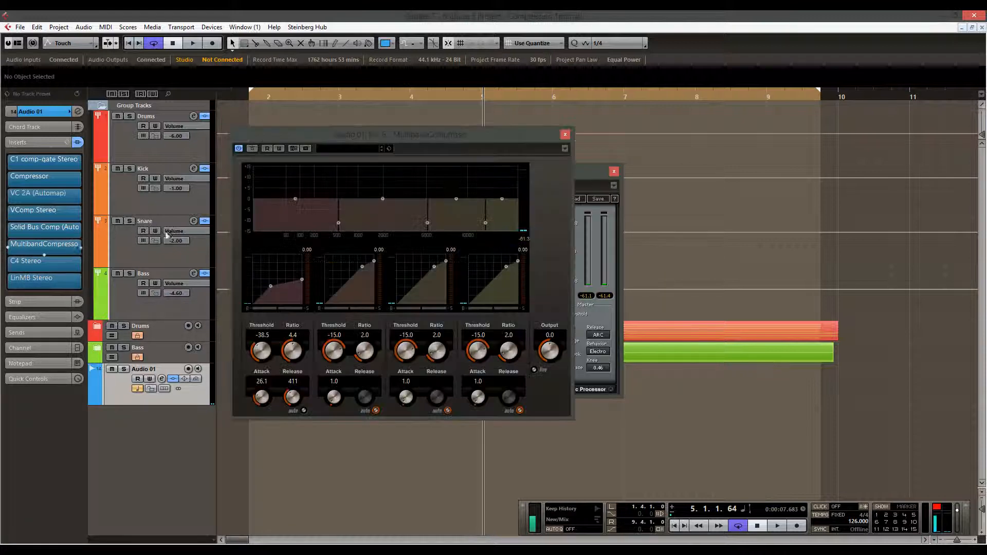
click(566, 135)
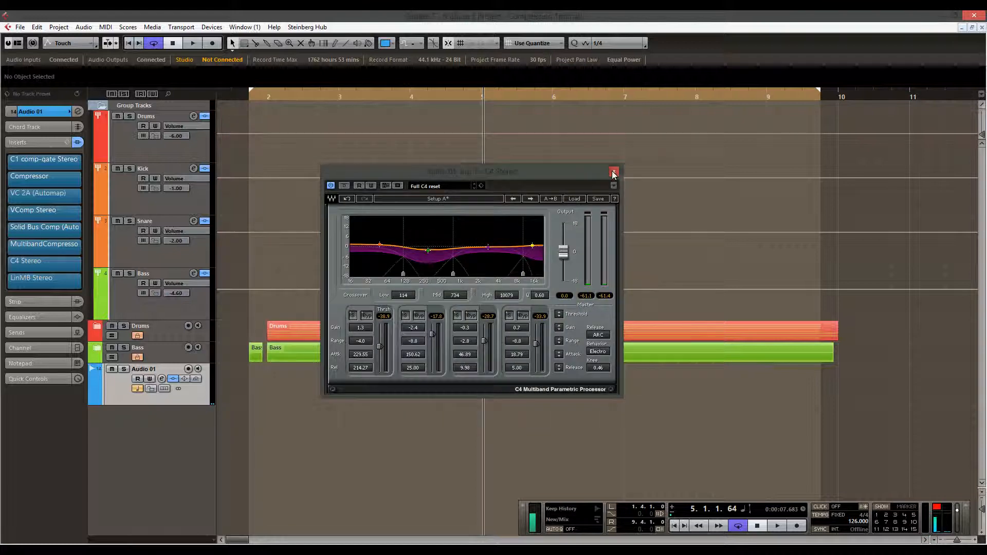
click(614, 172)
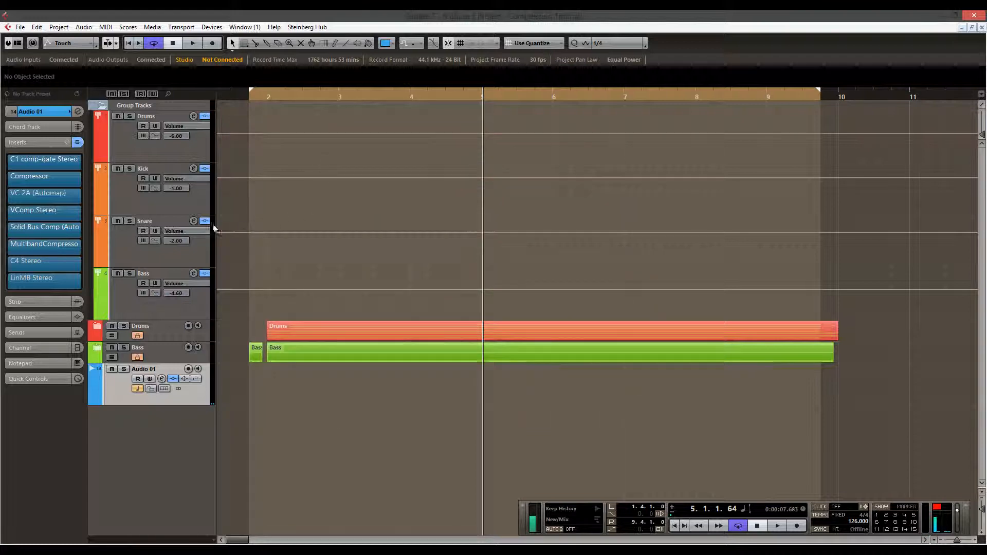
Step: Inspect the MultibandCompressor insert on Audio 01, close it, and place the project cursor at 2.3.1
click(65, 251)
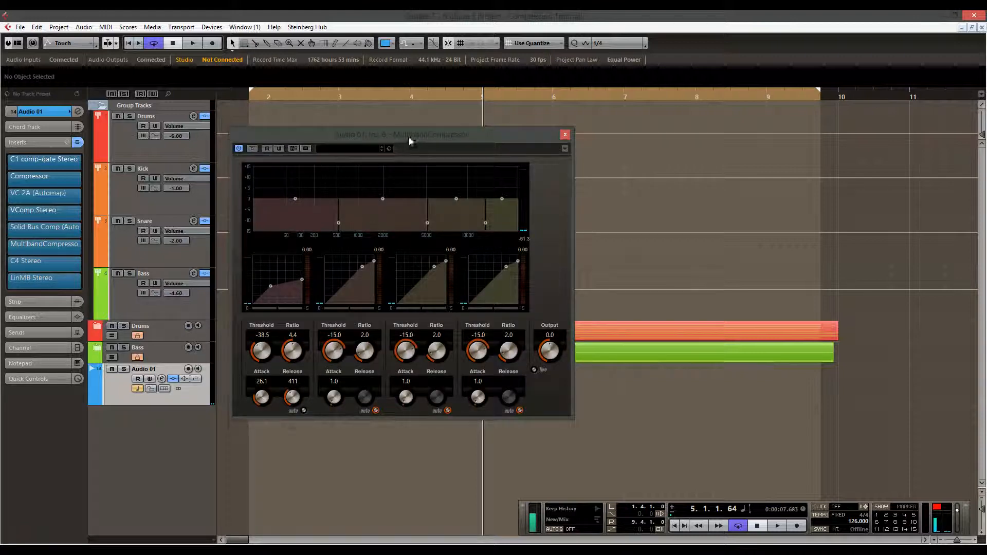
drag(411, 140, 480, 150)
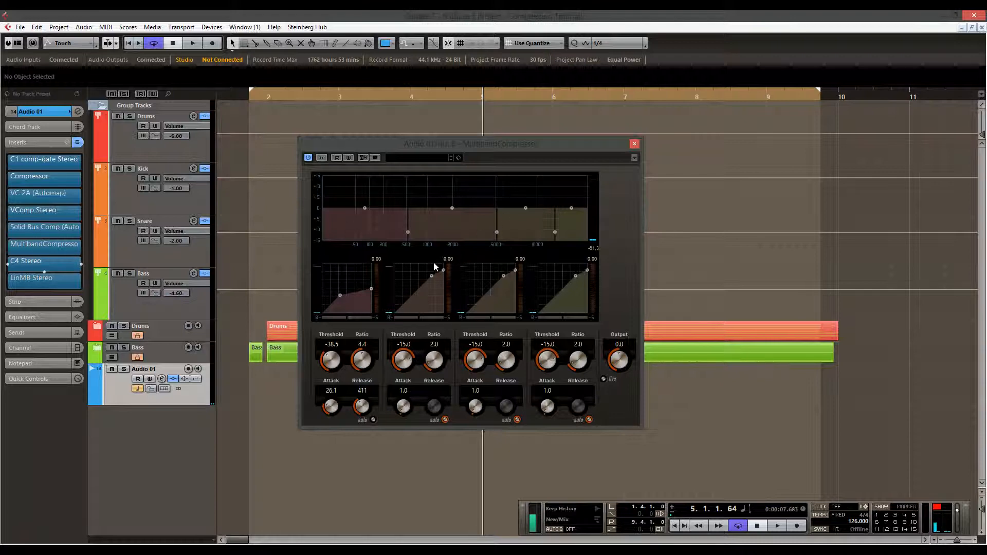
click(635, 144)
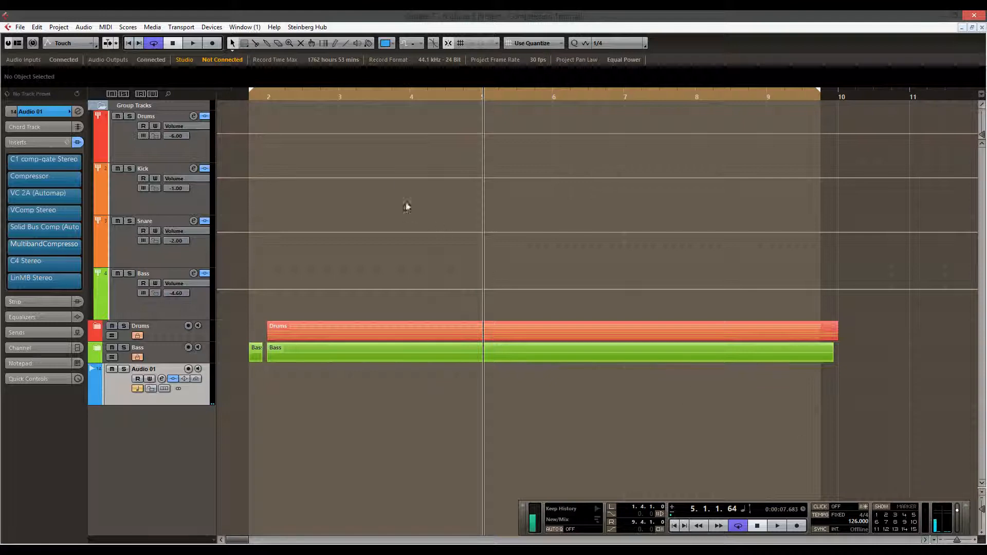
drag(282, 93, 276, 86)
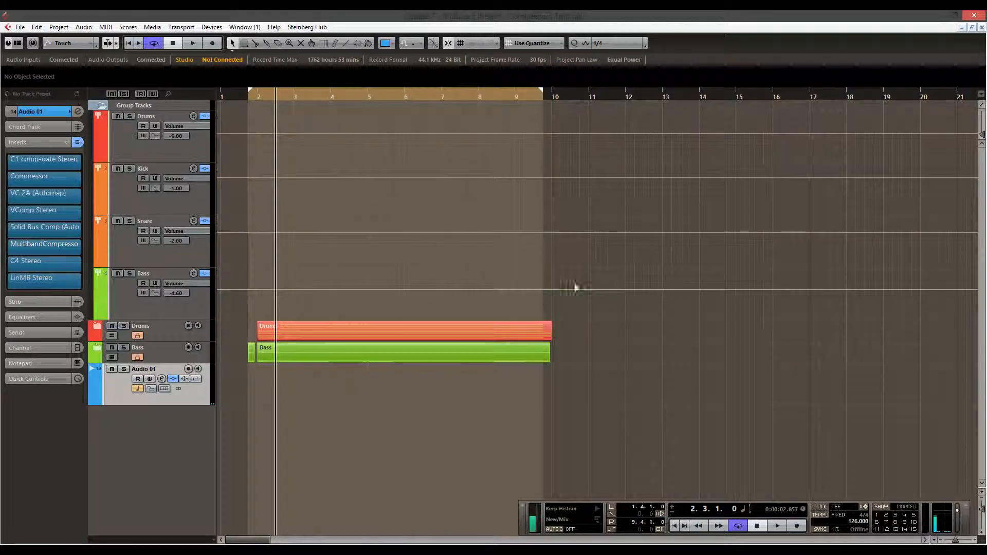